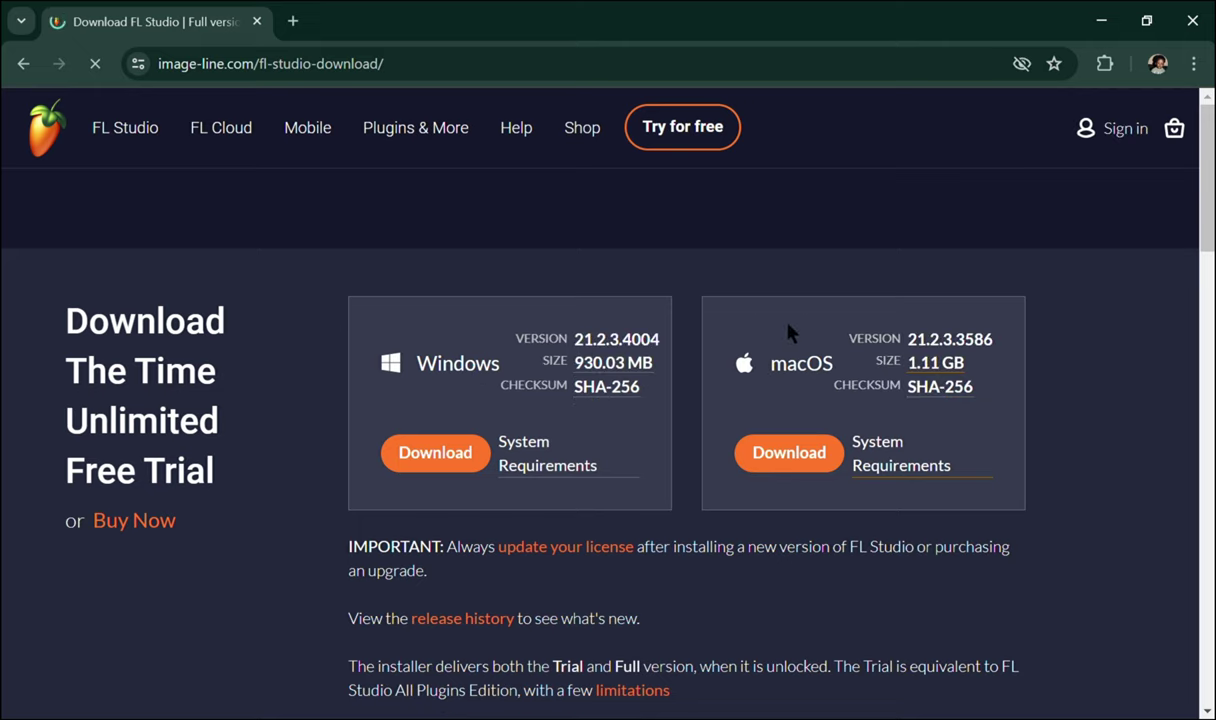
Check the system requirements, start downloading the Windows version of the FL Studio free trial, and dismiss the visitor survey.
{"action": "mouse_move", "coordinate": [554, 462]}
{"action": "mouse_move", "coordinate": [901, 472]}
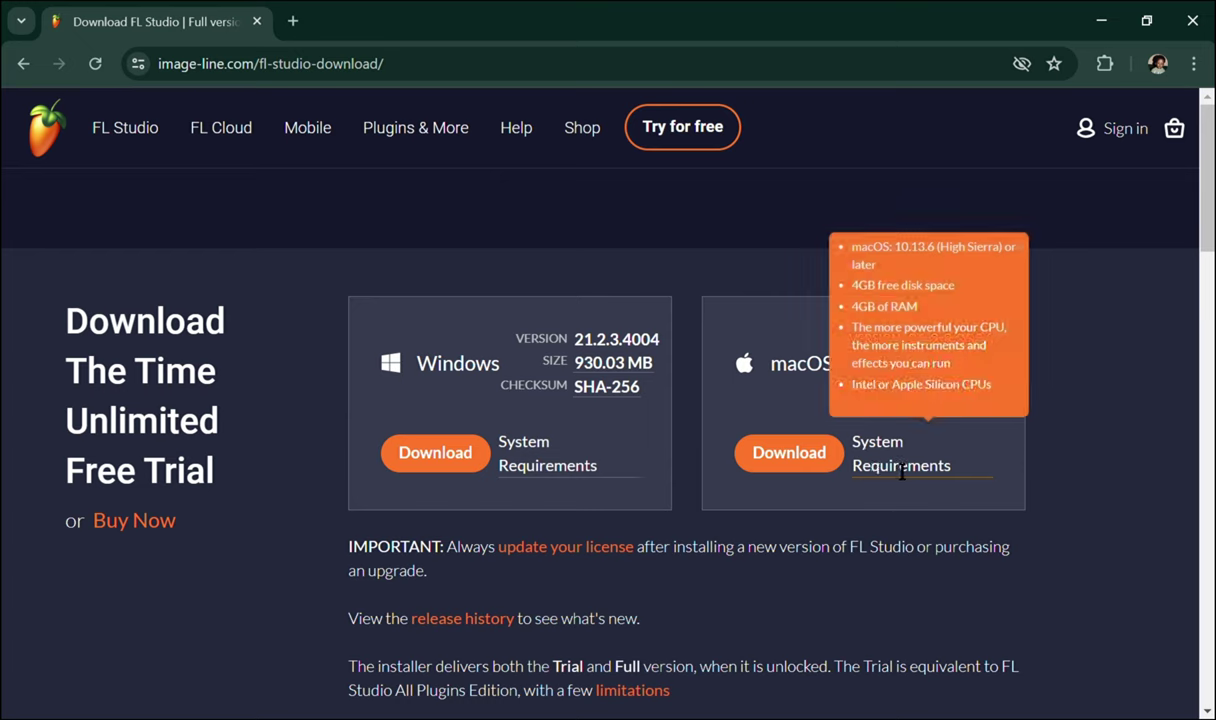
{"action": "left_click", "coordinate": [467, 468]}
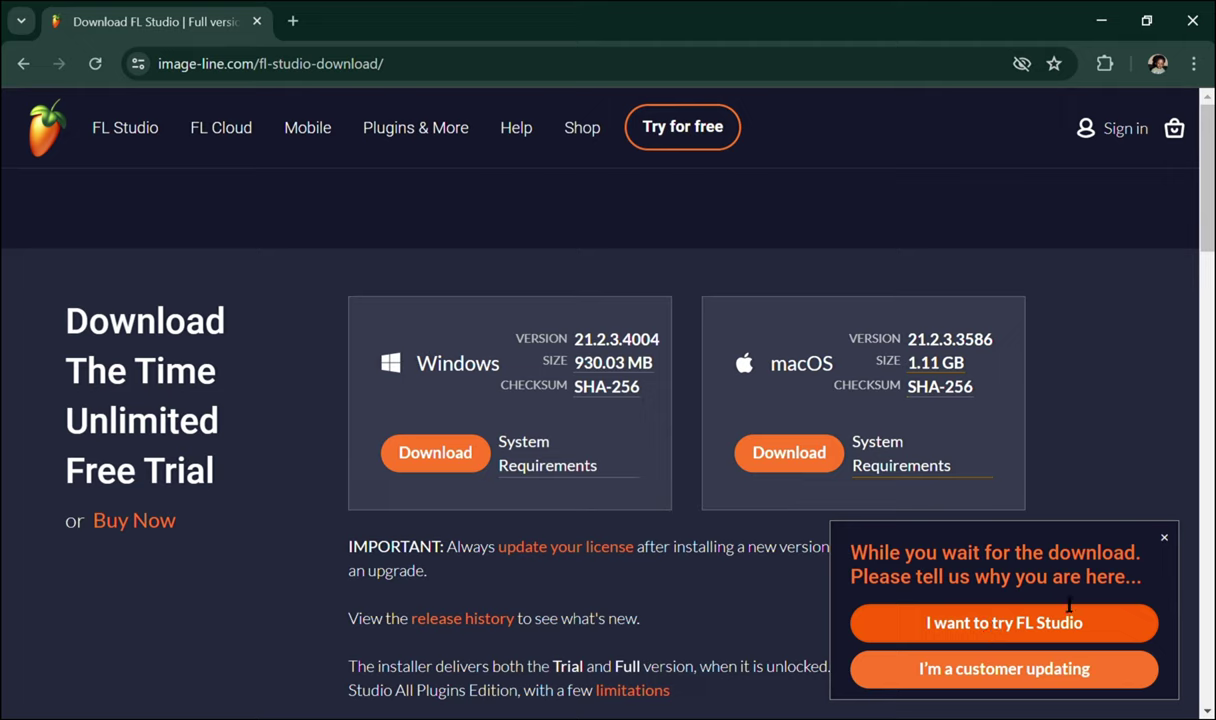
{"action": "left_click", "coordinate": [1165, 539]}
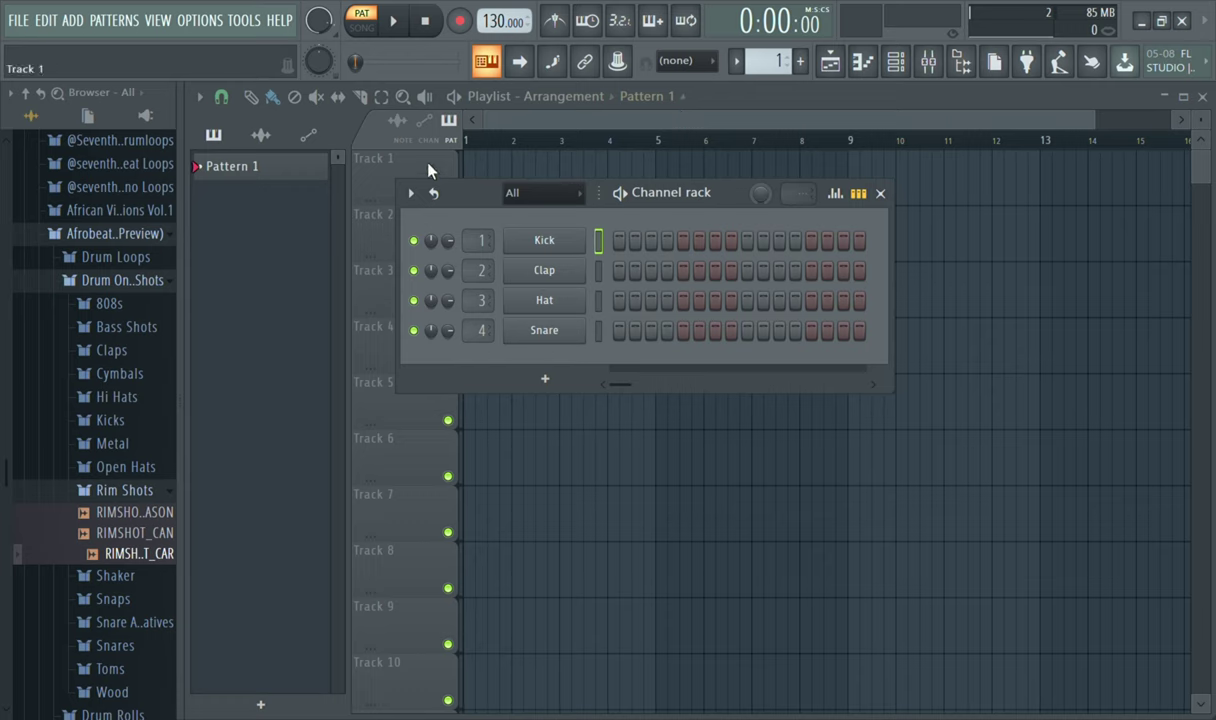
Activate the Draw tool in the playlist, then hide the channel rack and show it again.
{"action": "left_click", "coordinate": [250, 107]}
{"action": "left_click", "coordinate": [425, 98]}
{"action": "left_click", "coordinate": [253, 99]}
{"action": "key", "text": "F6"}
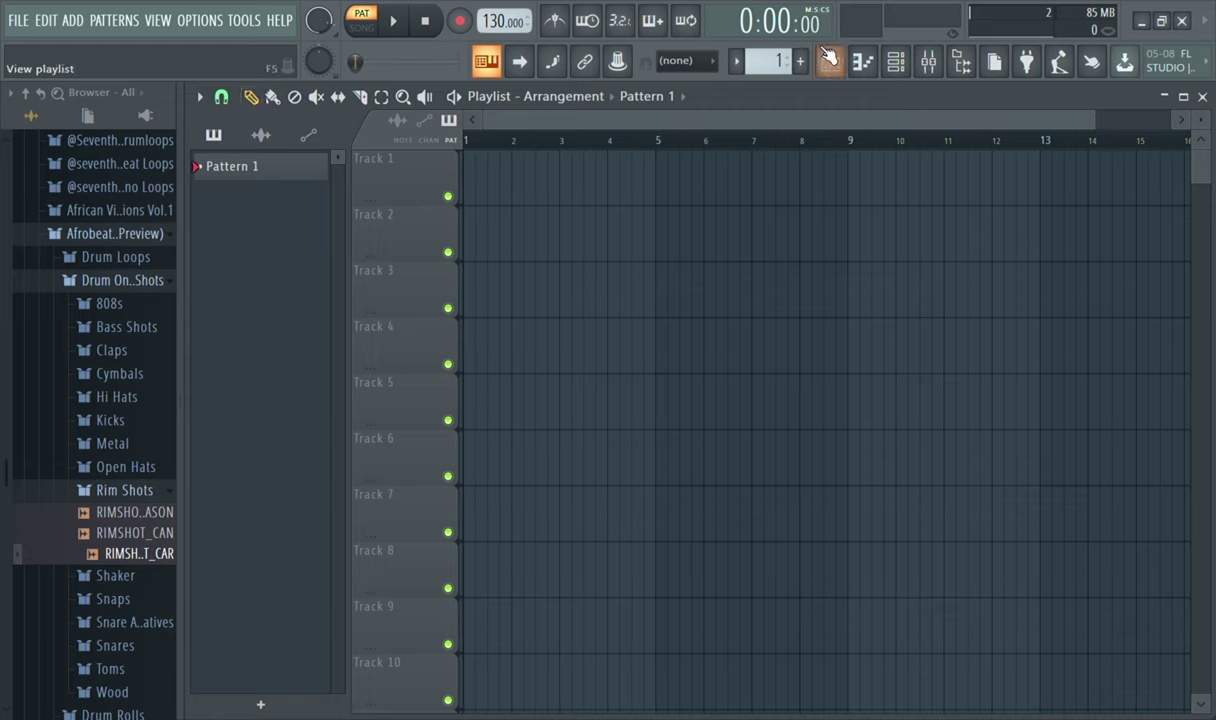
{"action": "left_click", "coordinate": [897, 64]}
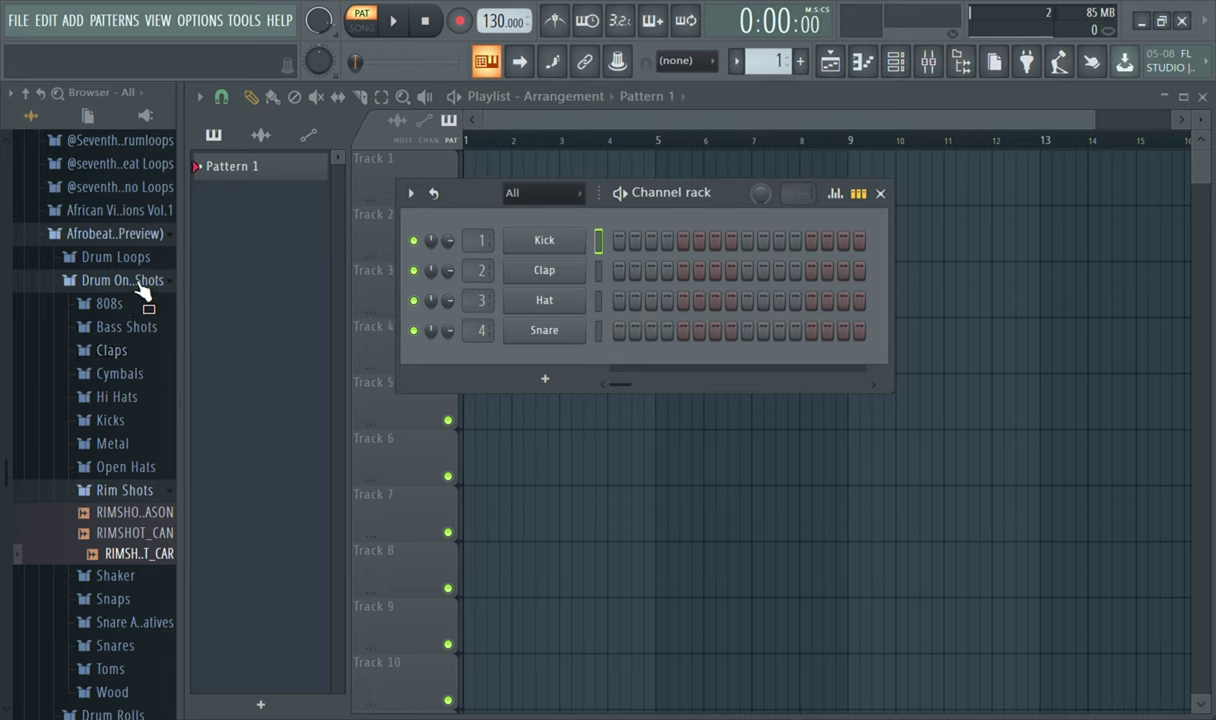
Audition the Rim Shots samples, load RIMSHOT_CAR onto the Kick channel, and set the project tempo to 140 BPM.
{"action": "left_click", "coordinate": [146, 515]}
{"action": "left_click", "coordinate": [144, 535]}
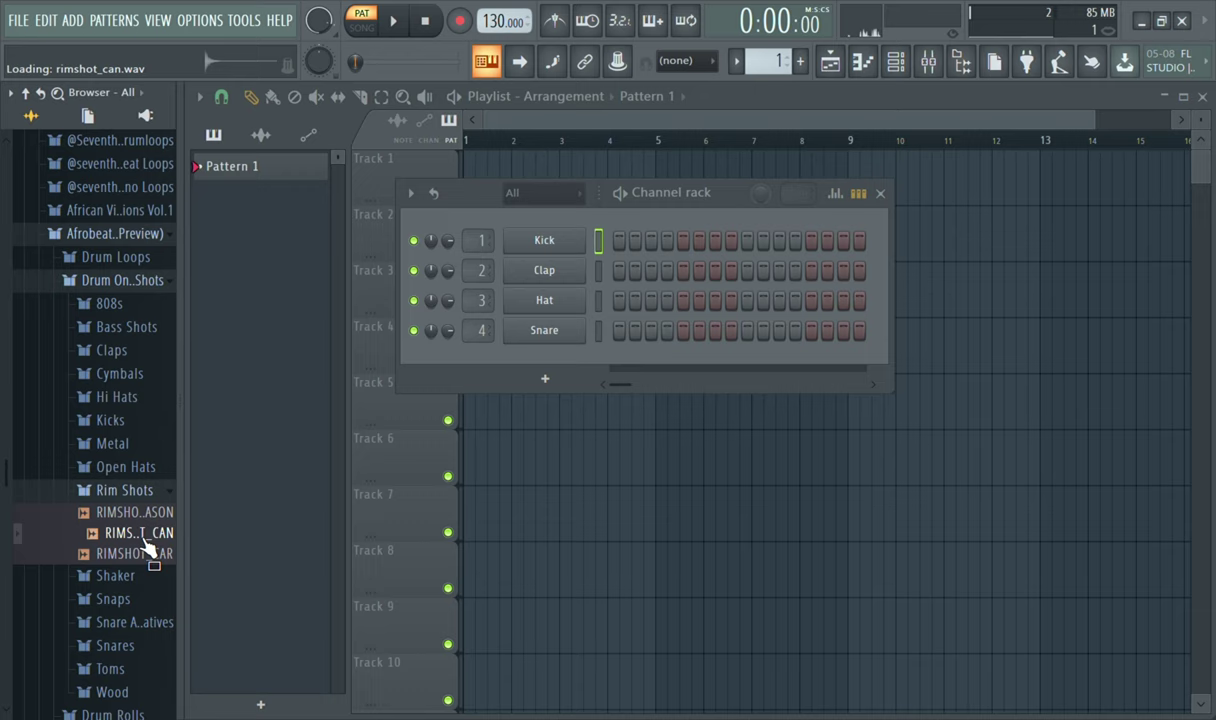
{"action": "left_click", "coordinate": [144, 553]}
{"action": "left_click_drag", "start_coordinate": [147, 560], "coordinate": [446, 372]}
{"action": "left_click_drag", "start_coordinate": [545, 268], "coordinate": [551, 252]}
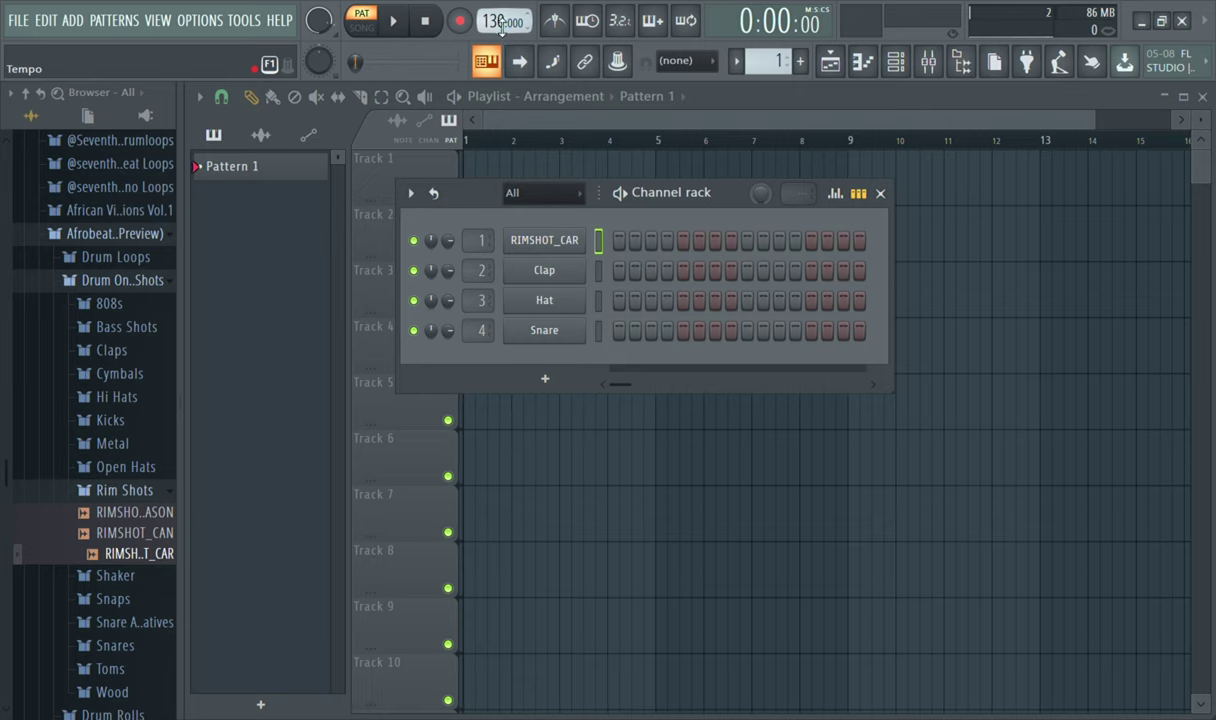
{"action": "left_click_drag", "start_coordinate": [498, 20], "coordinate": [498, 14]}
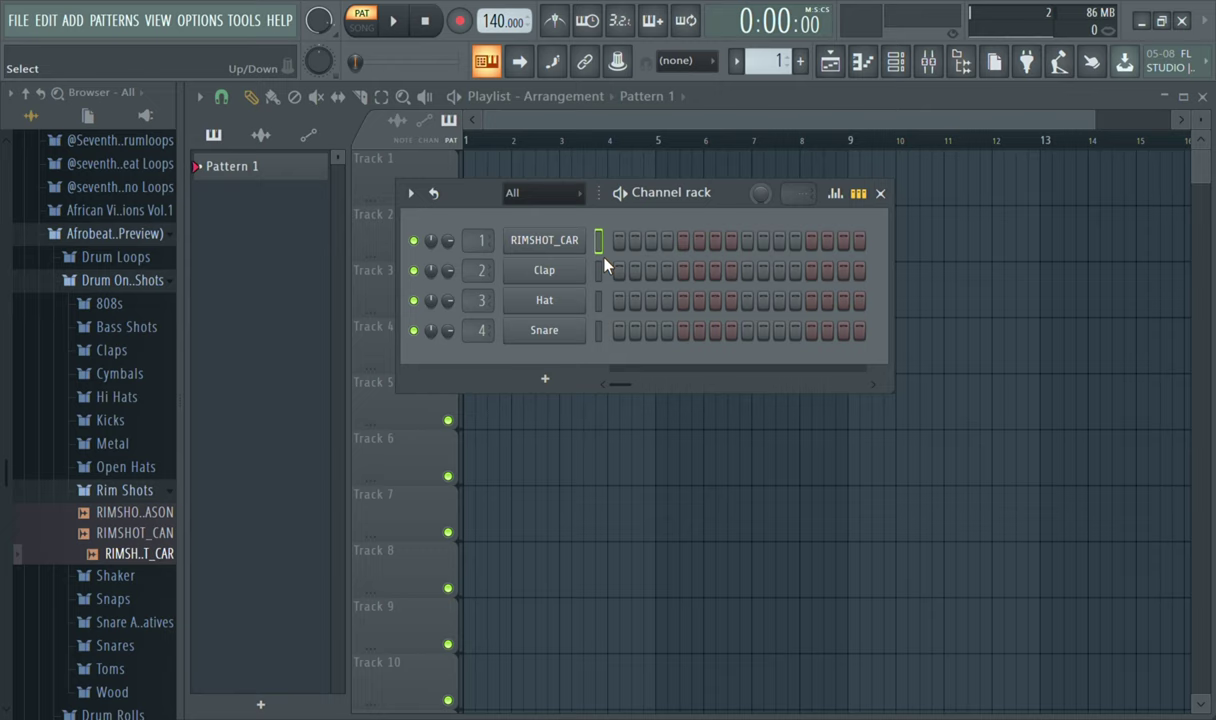
Audition the samples in the Shaker and Snaps folders of the Afrobeat drum one-shots.
{"action": "left_click", "coordinate": [165, 492]}
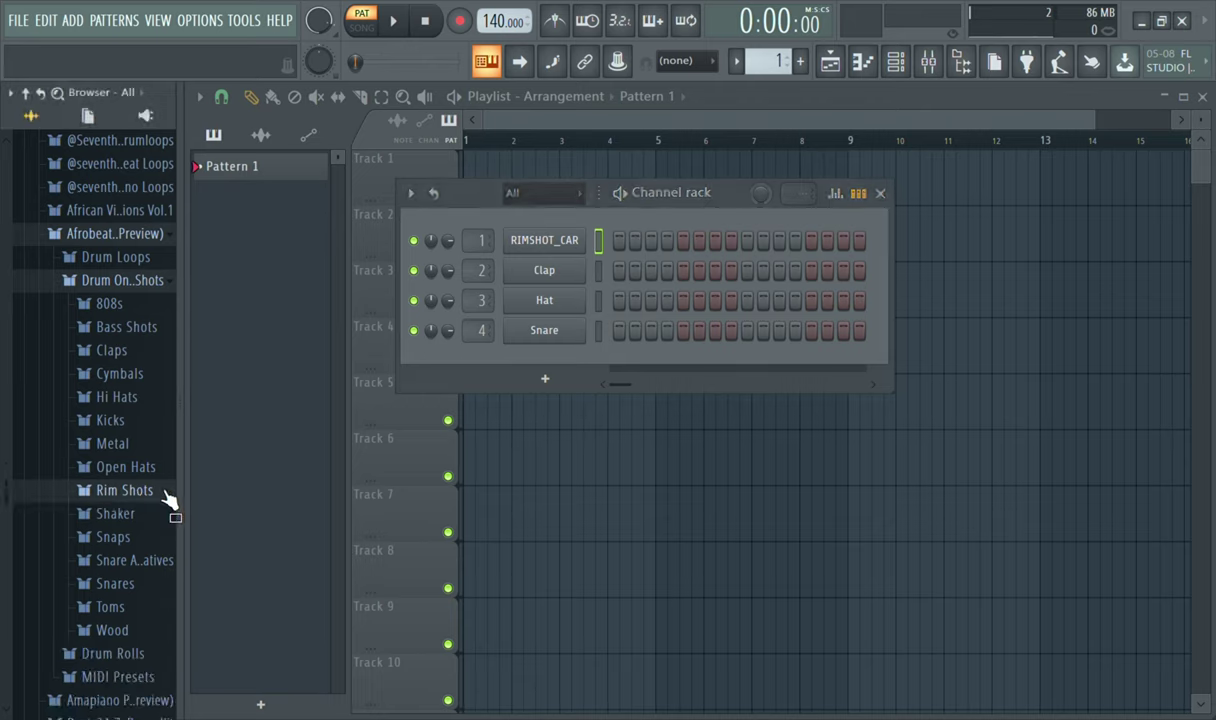
{"action": "left_click", "coordinate": [129, 517]}
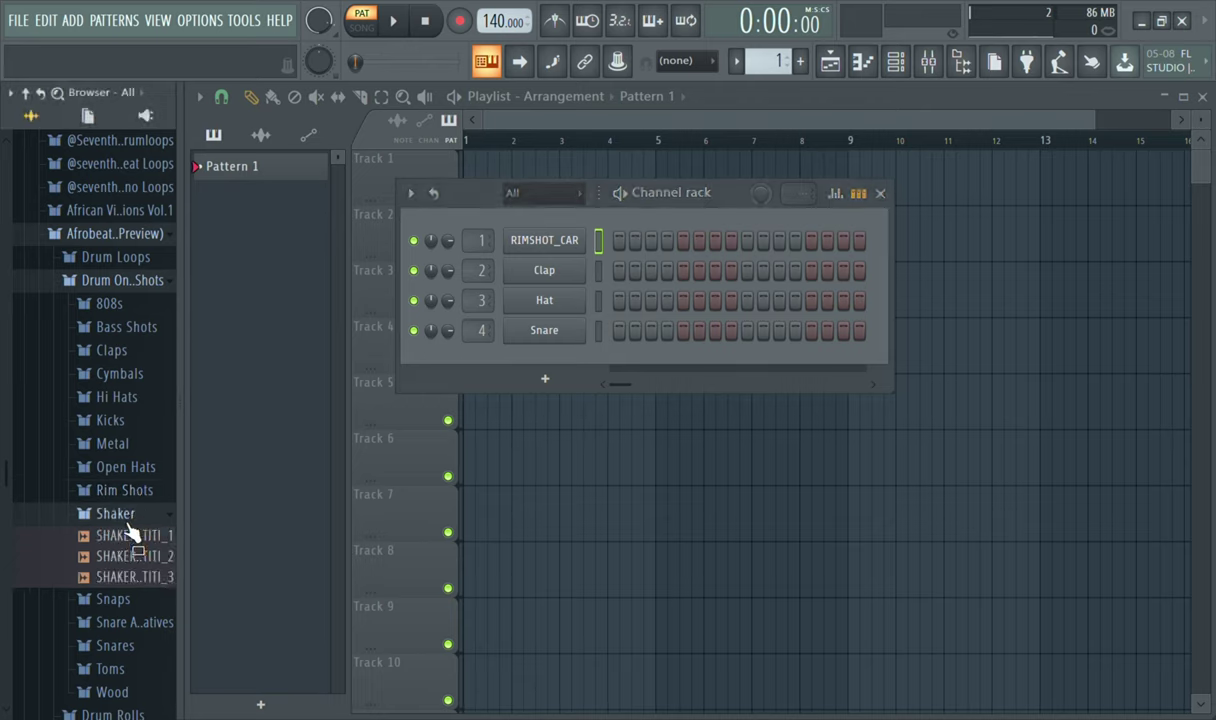
{"action": "left_click", "coordinate": [127, 536]}
{"action": "left_click", "coordinate": [125, 556]}
{"action": "left_click", "coordinate": [123, 577]}
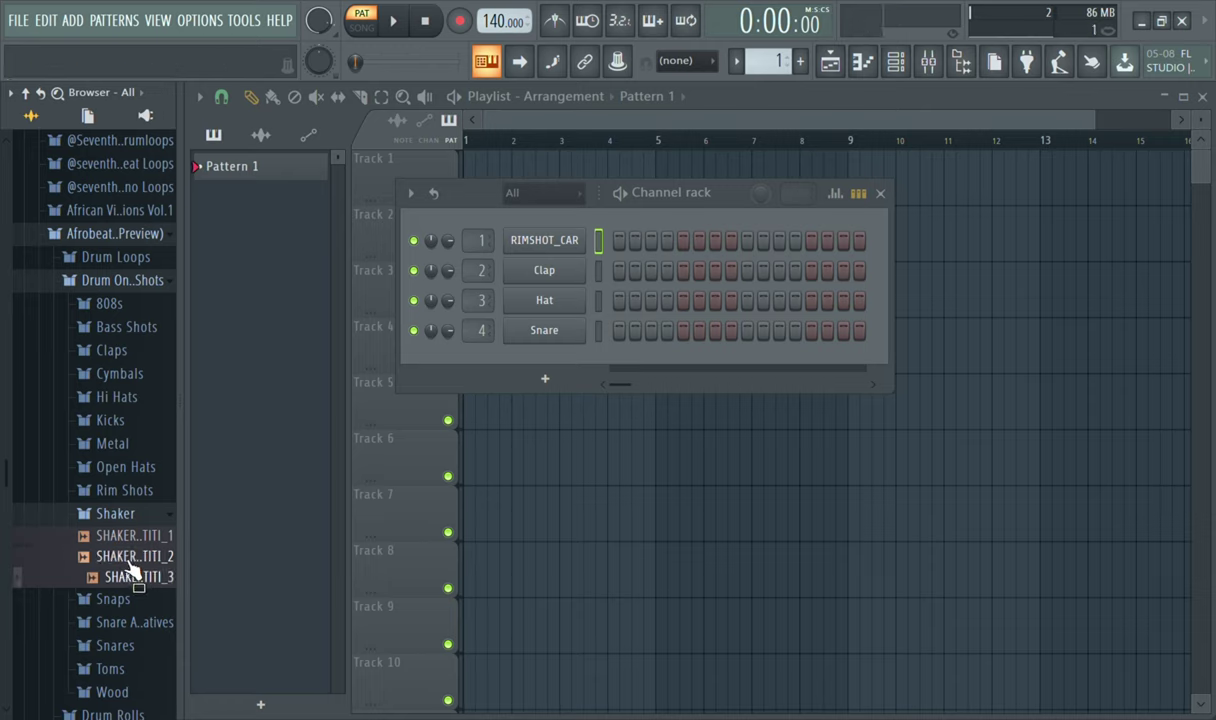
{"action": "left_click", "coordinate": [129, 556]}
{"action": "left_click", "coordinate": [129, 537]}
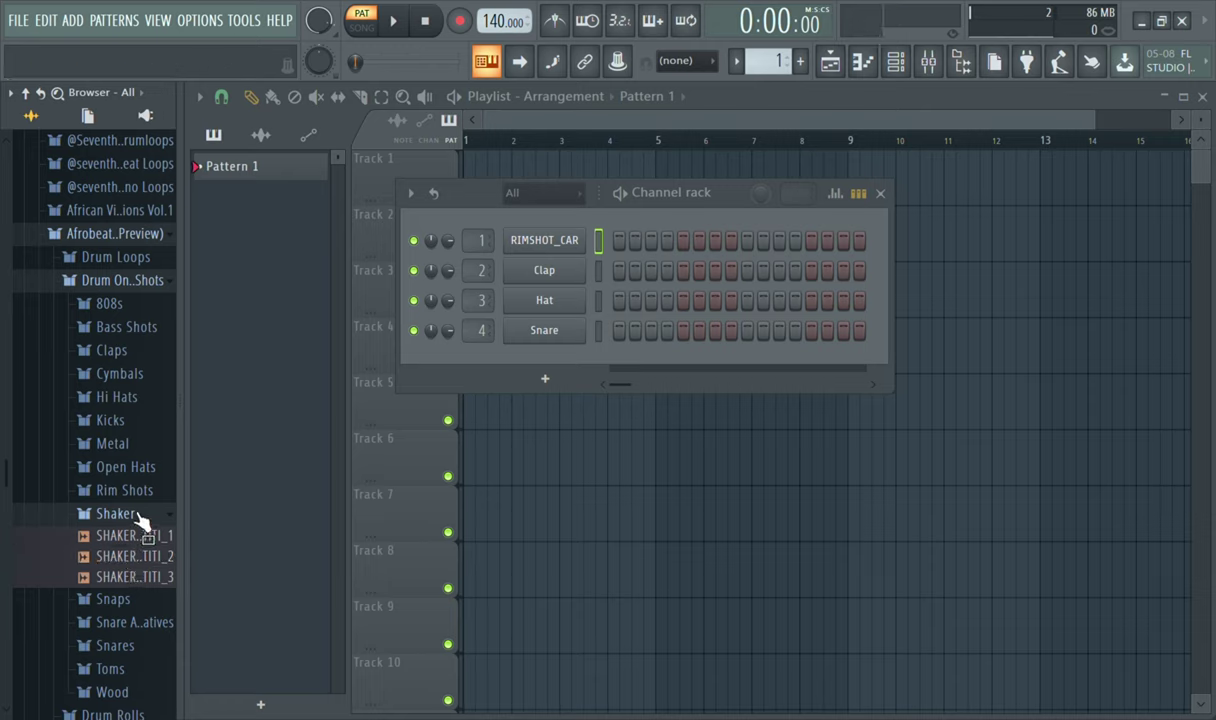
{"action": "left_click", "coordinate": [128, 514]}
{"action": "left_click", "coordinate": [126, 537]}
{"action": "left_click", "coordinate": [130, 560]}
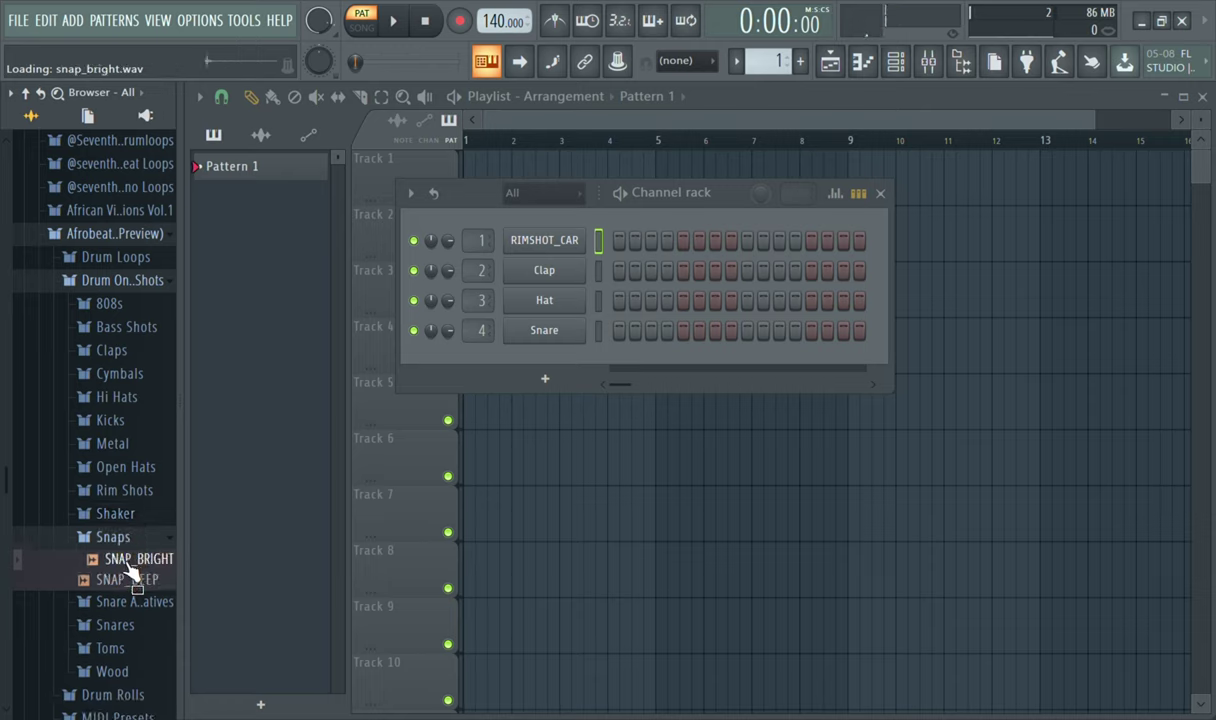
{"action": "left_click", "coordinate": [110, 580]}
{"action": "left_click", "coordinate": [140, 542]}
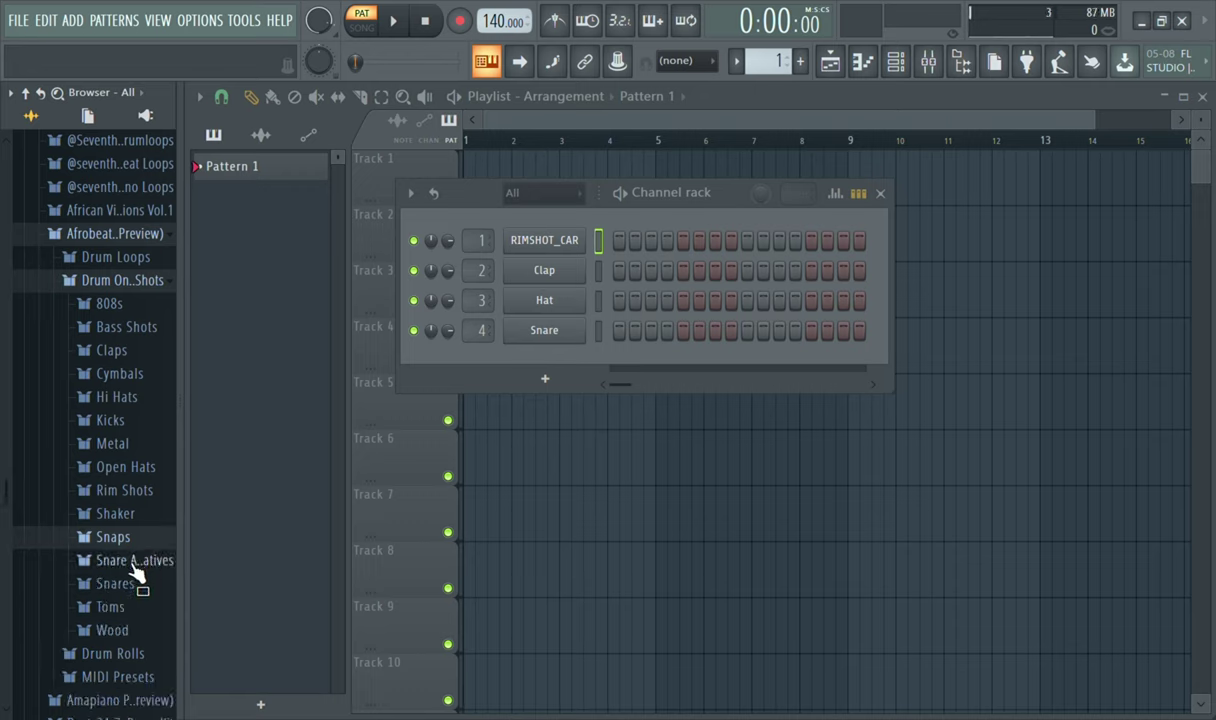
Audition the Snares samples, load SNARE_AMAZON onto the Clap channel, and preview it against the rimshot.
{"action": "left_click", "coordinate": [130, 584]}
{"action": "left_click", "coordinate": [132, 605]}
{"action": "left_click", "coordinate": [127, 628]}
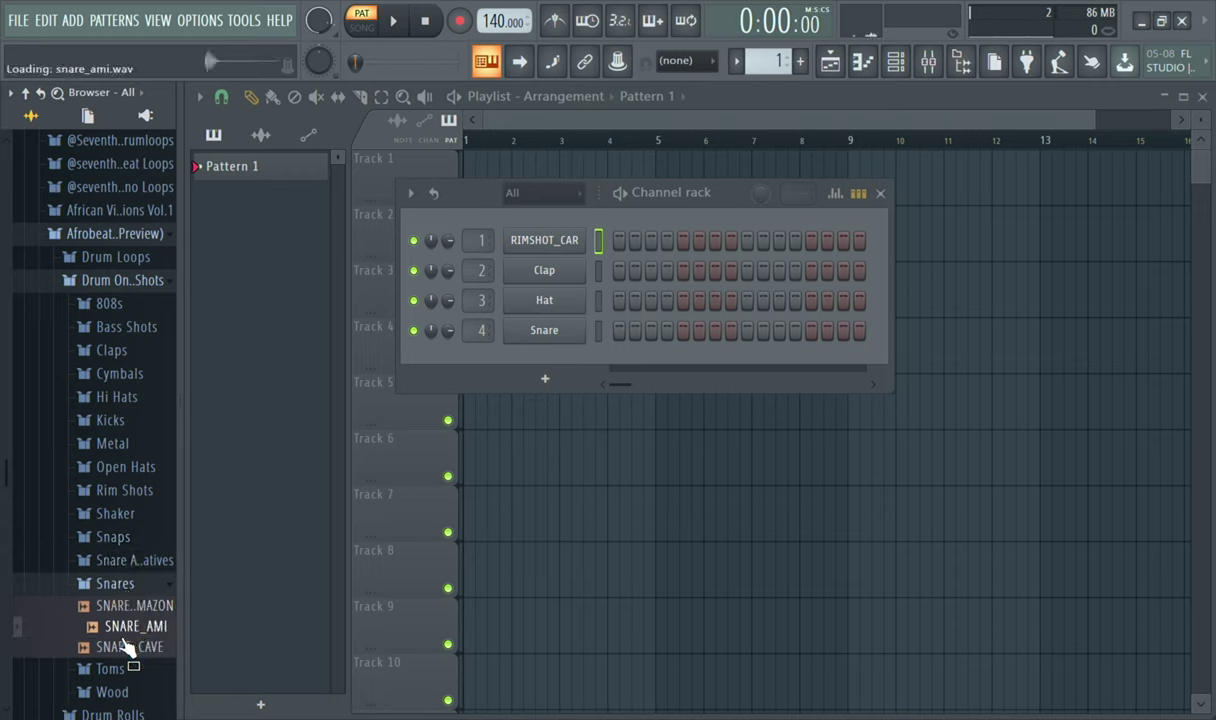
{"action": "left_click", "coordinate": [128, 647]}
{"action": "left_click", "coordinate": [134, 607]}
{"action": "left_click_drag", "start_coordinate": [133, 620], "coordinate": [548, 282]}
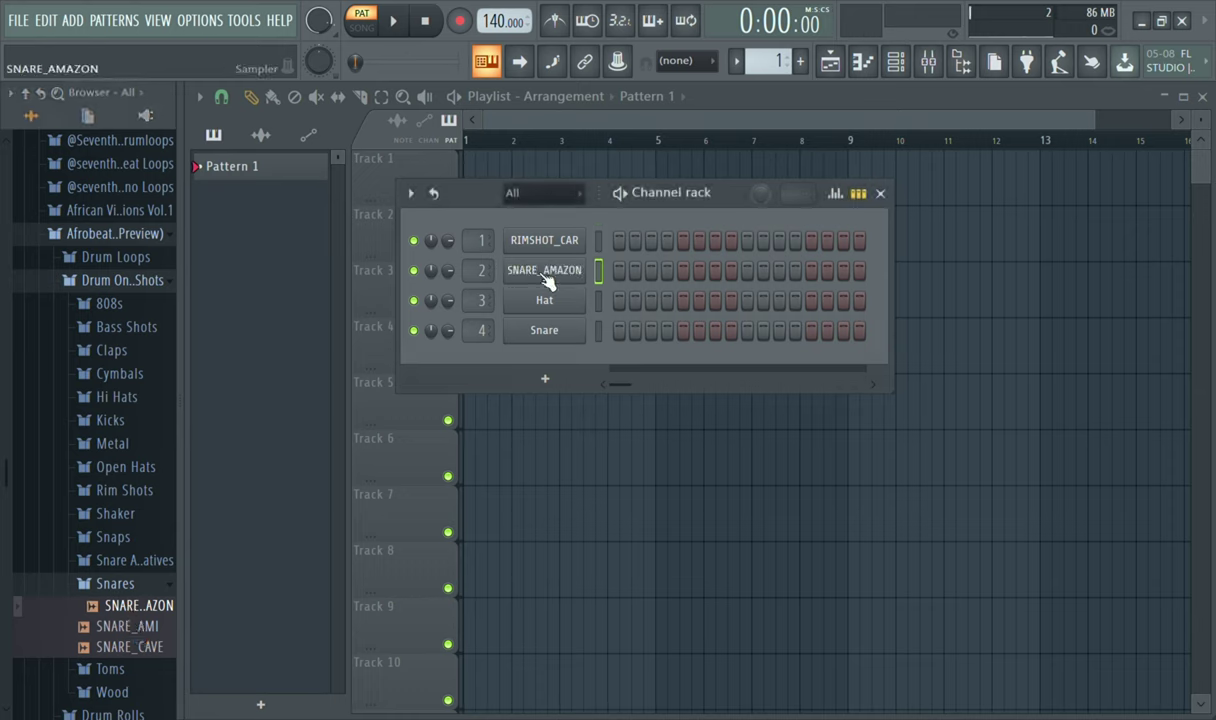
{"action": "left_click", "coordinate": [546, 248]}
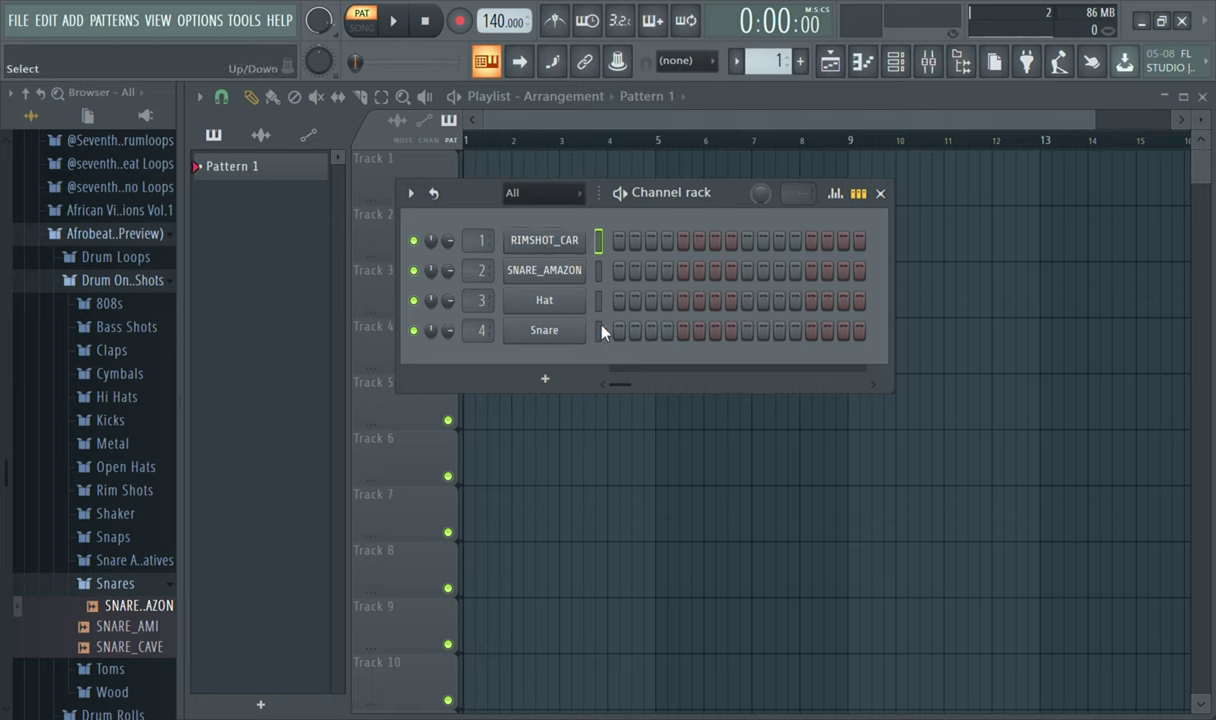
{"action": "left_click", "coordinate": [538, 274]}
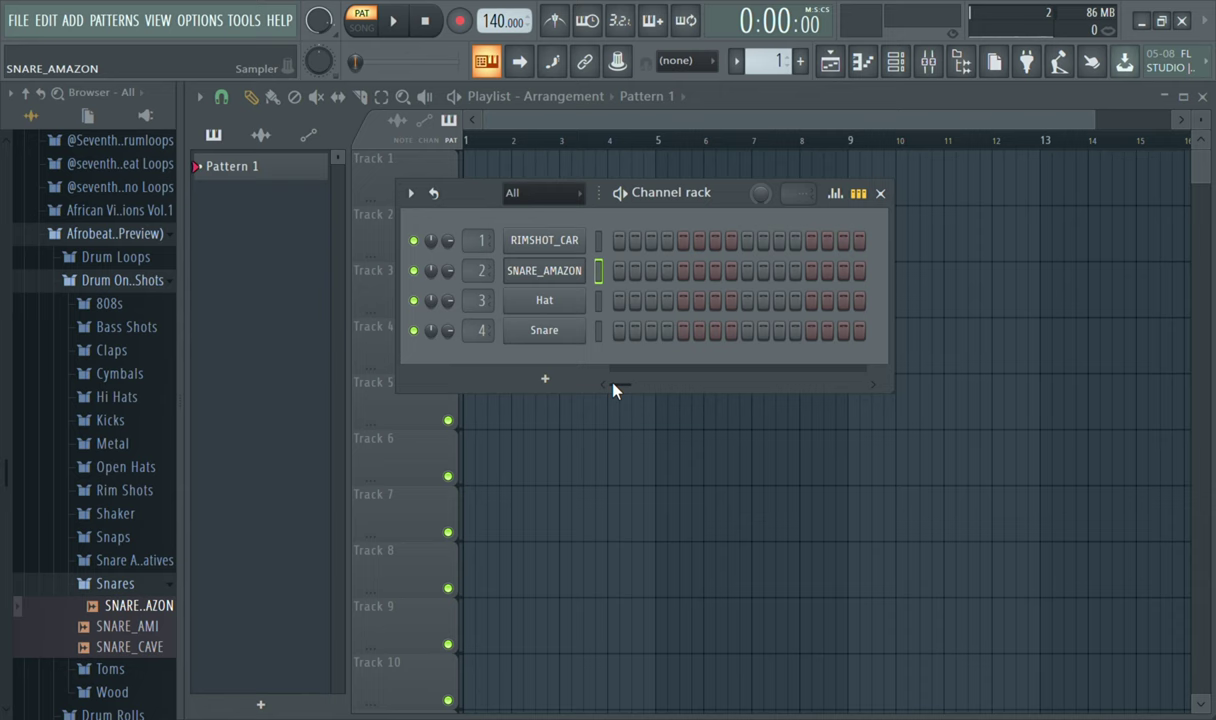
Turn the attack, release and sustain of RIMSHOT_CAR's volume envelope down to minimum and lower its decay.
{"action": "left_click", "coordinate": [547, 243]}
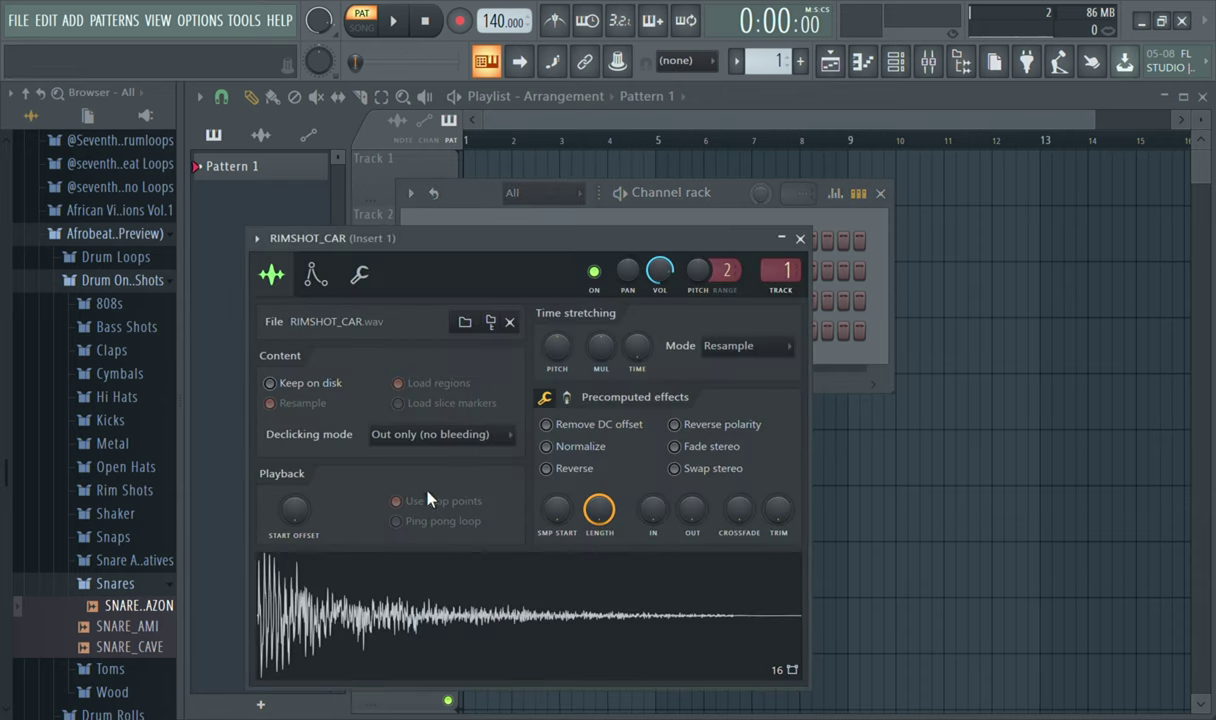
{"action": "left_click", "coordinate": [316, 278]}
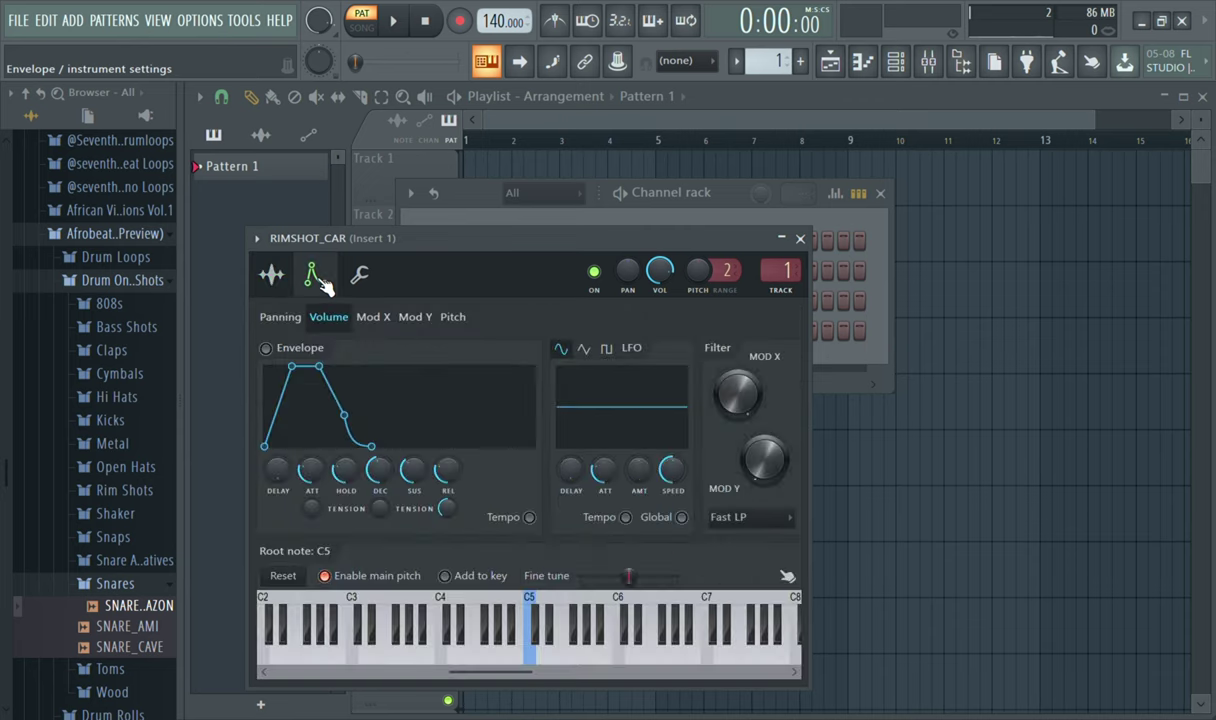
{"action": "left_click_drag", "start_coordinate": [311, 469], "coordinate": [311, 510]}
{"action": "left_click_drag", "start_coordinate": [447, 469], "coordinate": [412, 520]}
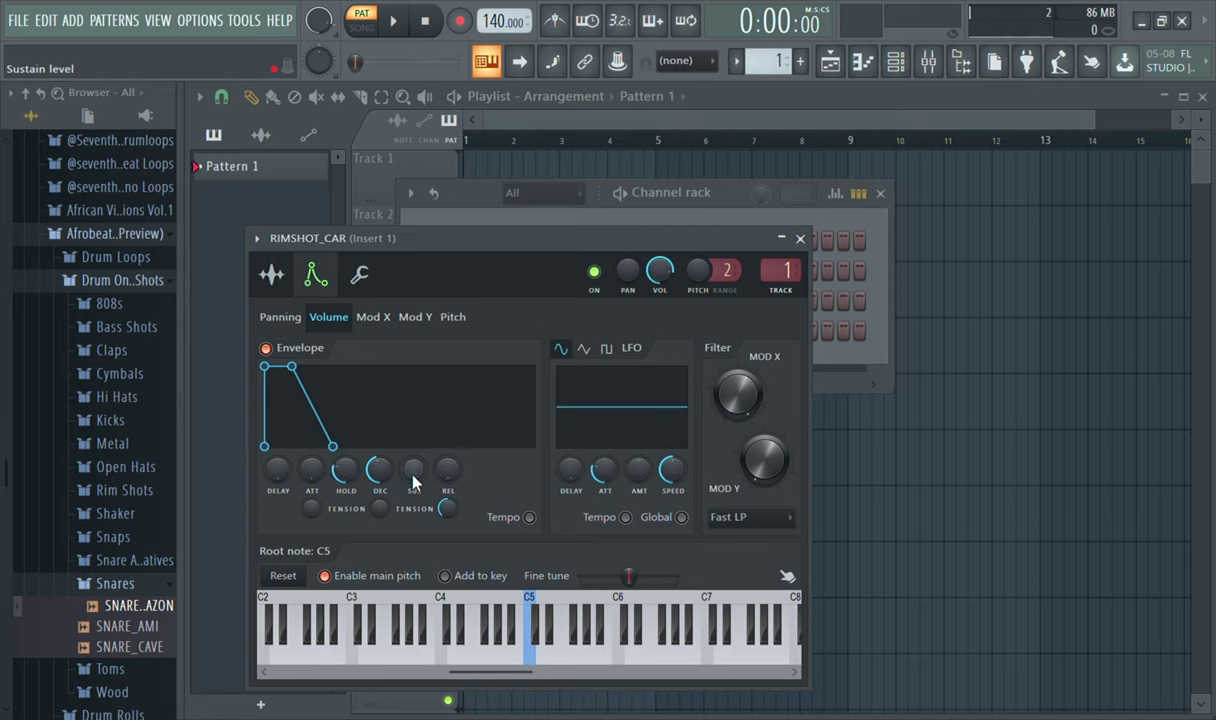
{"action": "left_click_drag", "start_coordinate": [380, 480], "coordinate": [380, 515]}
{"action": "left_click", "coordinate": [272, 275]}
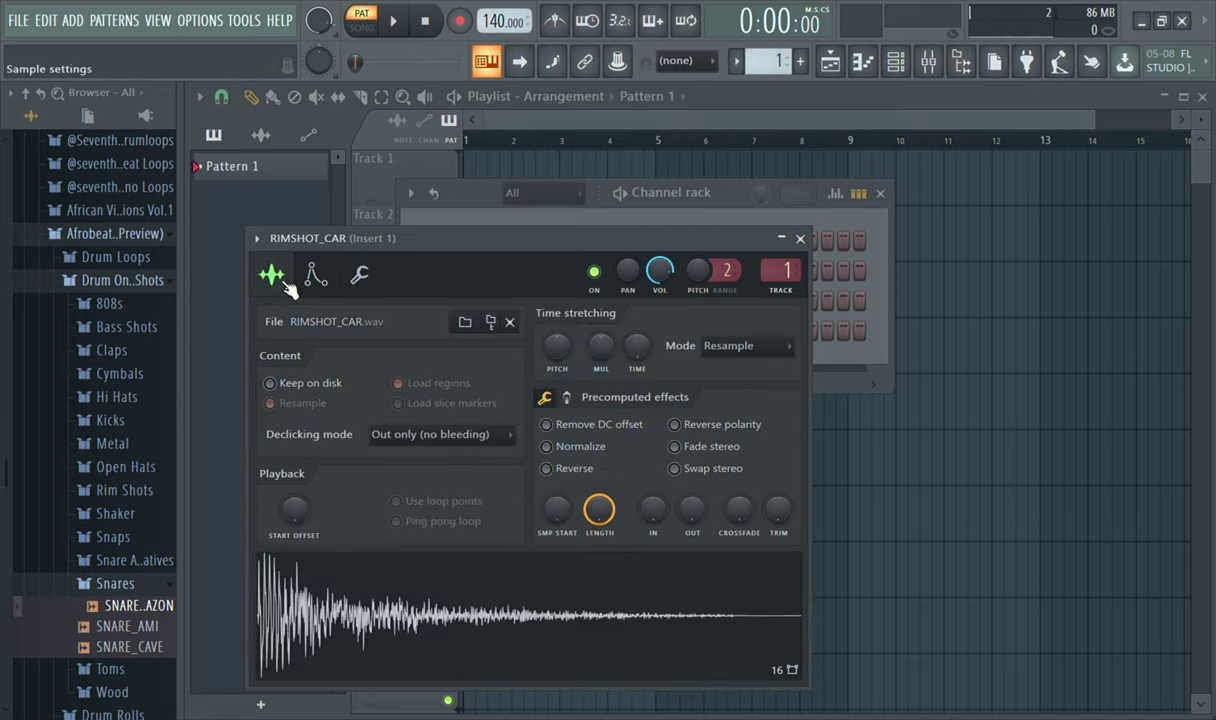
{"action": "left_click", "coordinate": [800, 238]}
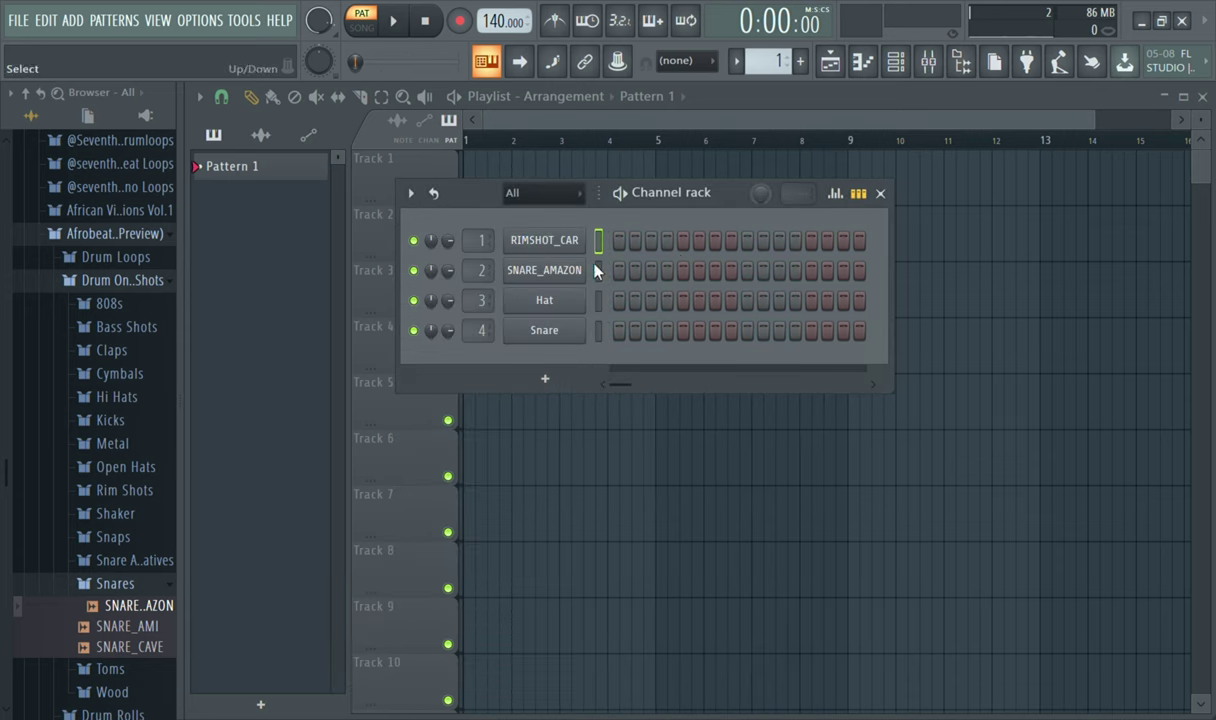
Turn the attack, release and sustain of SNARE_AMAZON's volume envelope down to minimum and shorten its decay.
{"action": "left_click", "coordinate": [531, 284]}
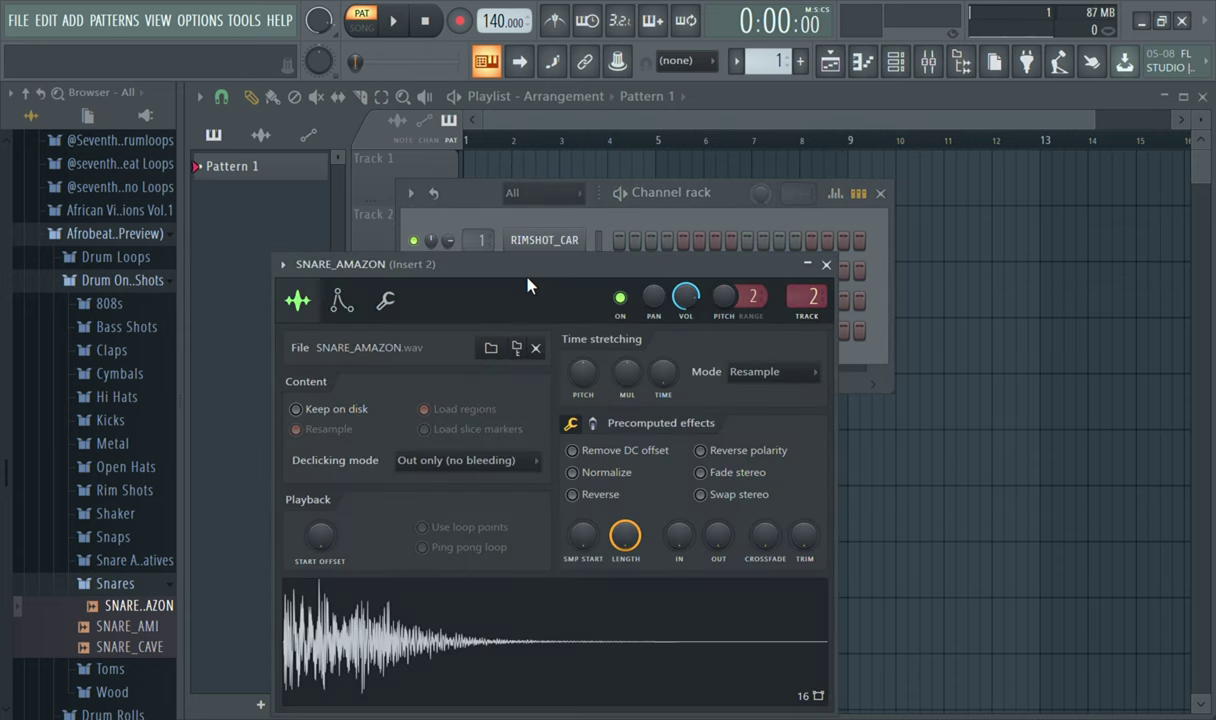
{"action": "left_click", "coordinate": [340, 301]}
{"action": "left_click_drag", "start_coordinate": [337, 496], "coordinate": [337, 505]}
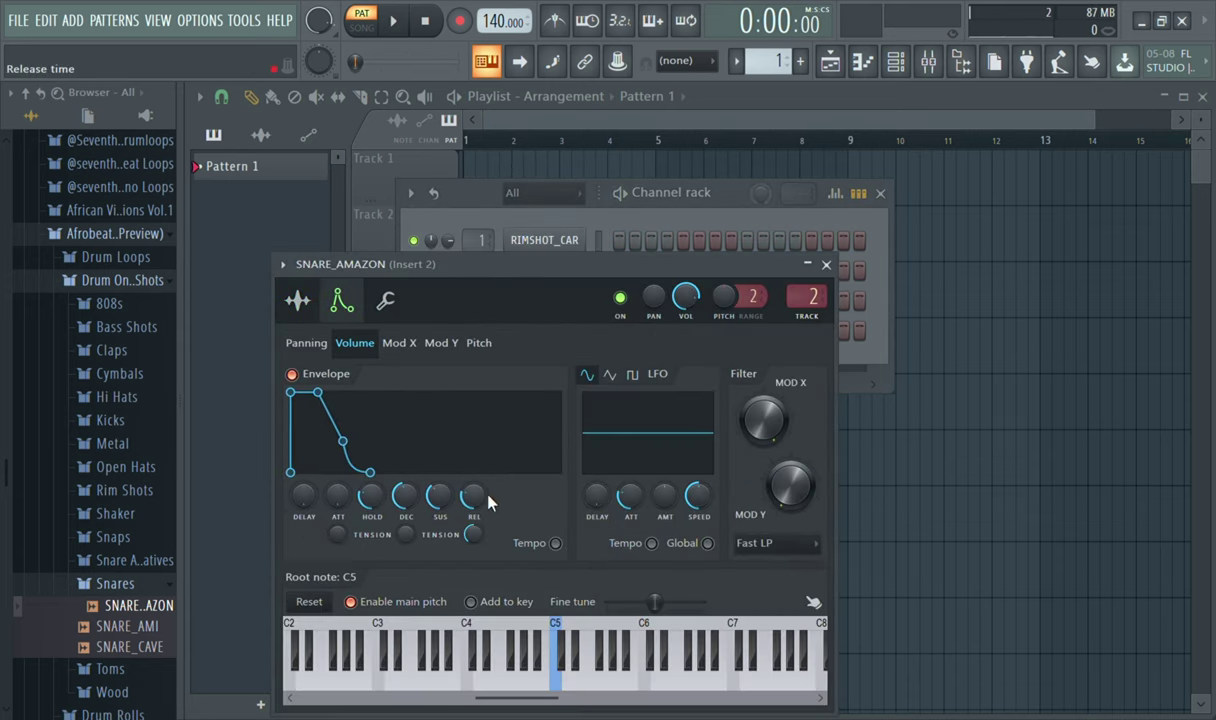
{"action": "left_click_drag", "start_coordinate": [475, 496], "coordinate": [405, 510]}
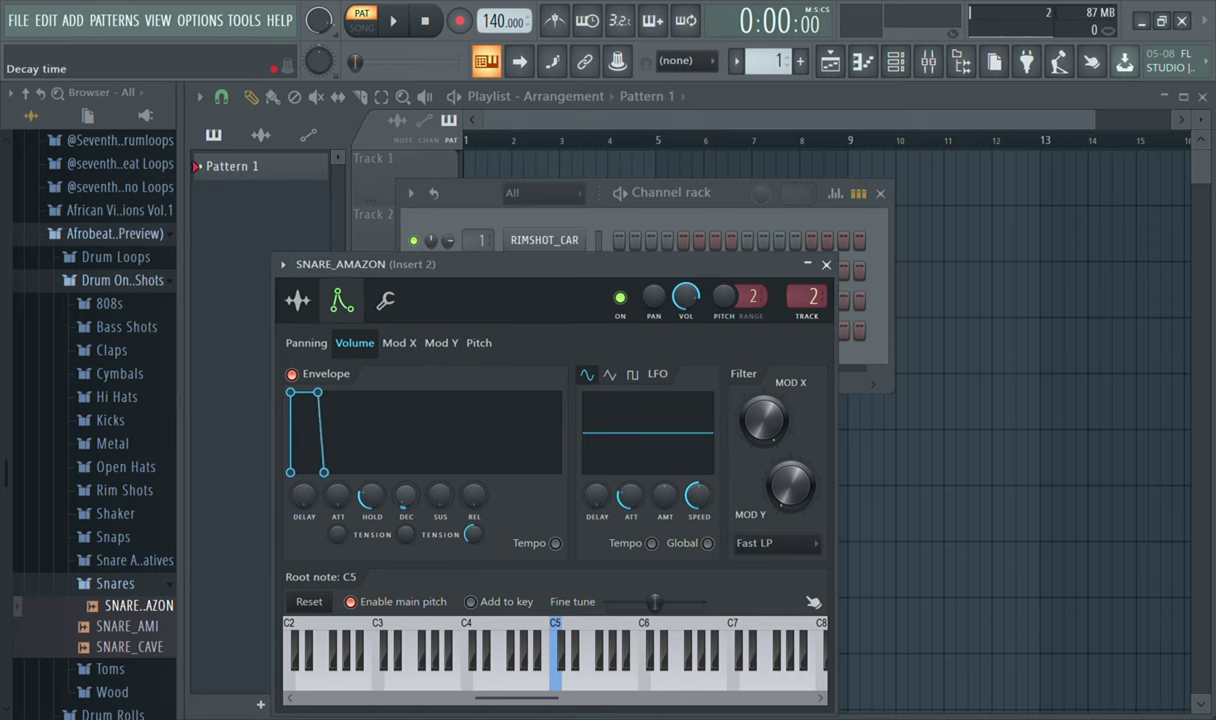
{"action": "left_click", "coordinate": [297, 300]}
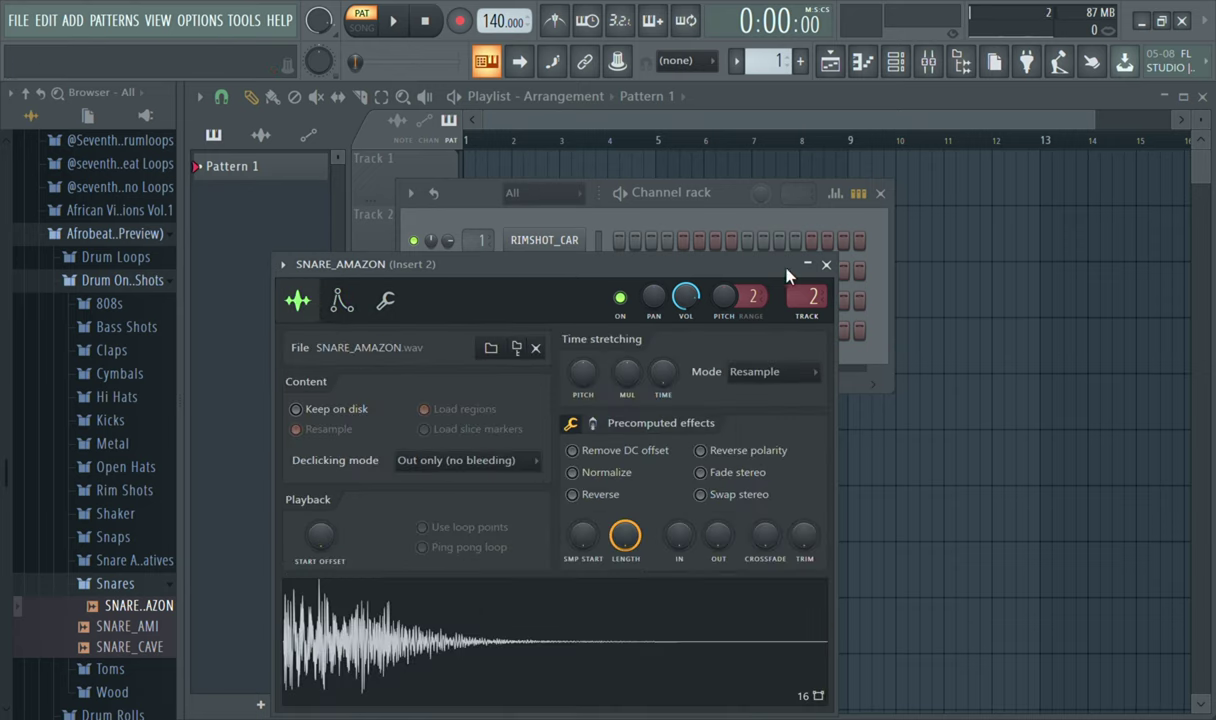
{"action": "left_click", "coordinate": [826, 264]}
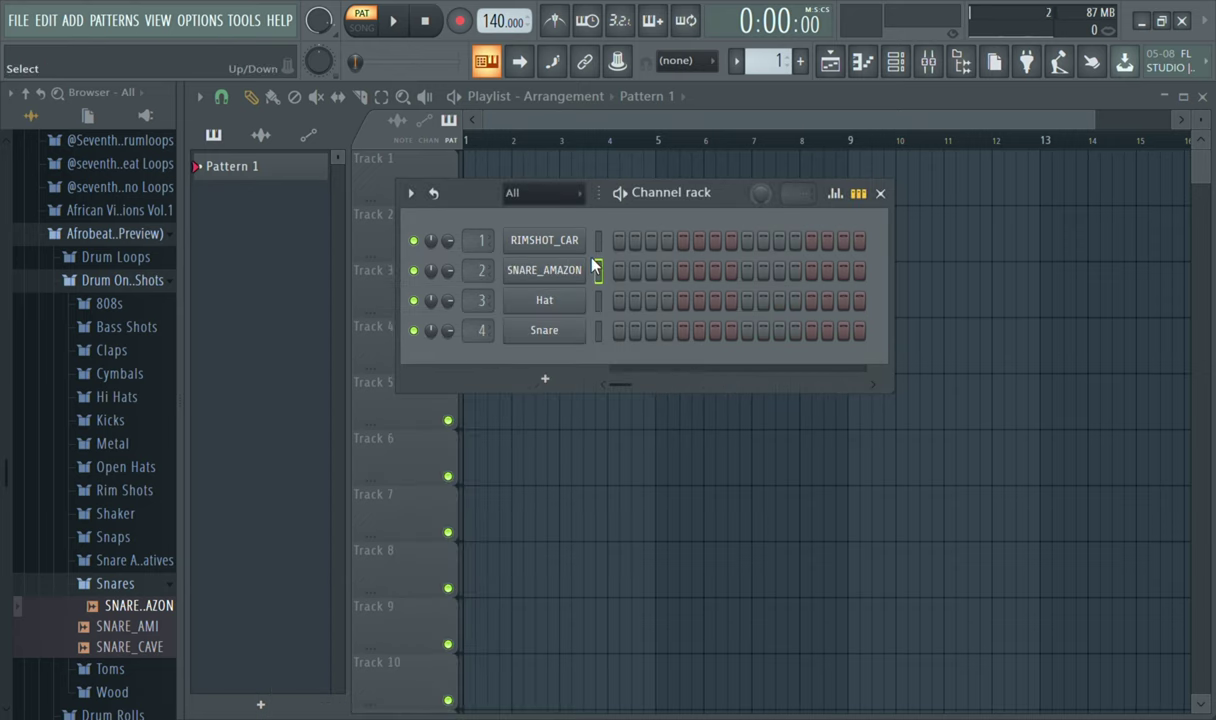
Program RIMSHOT_CAR hits on steps 1, 4, 7, 9, 12 and 15 while the pattern plays.
{"action": "left_click", "coordinate": [619, 241]}
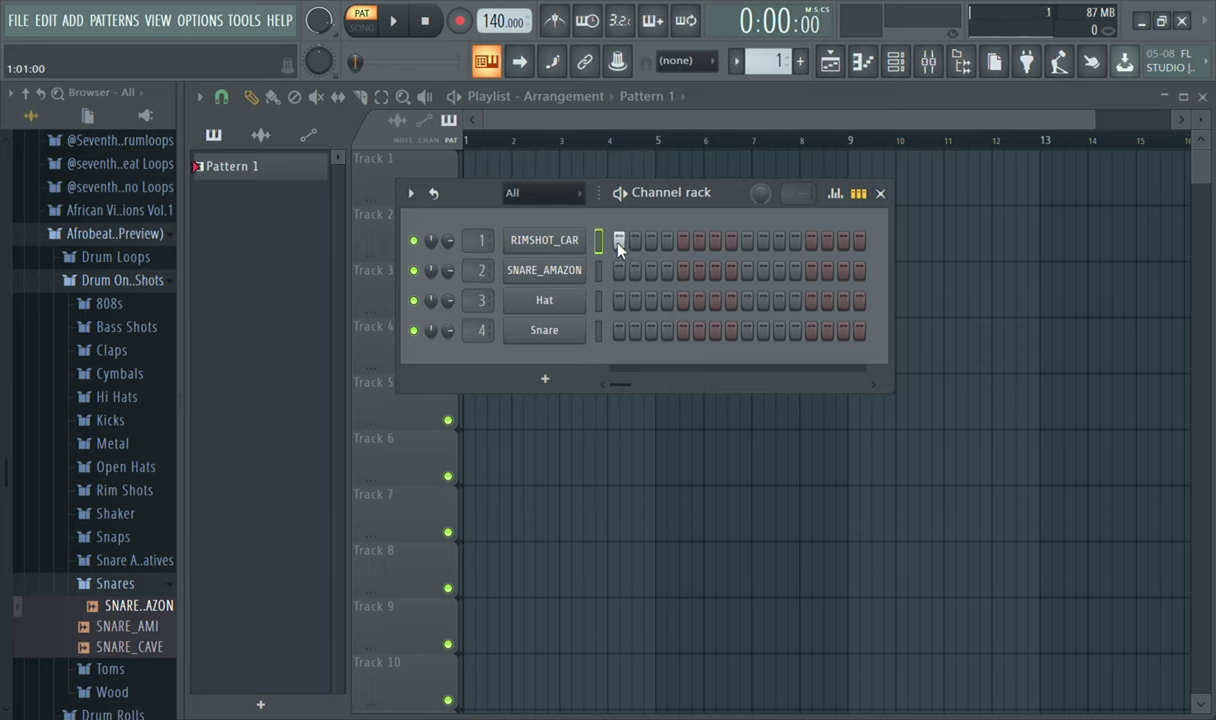
{"action": "key", "text": "space"}
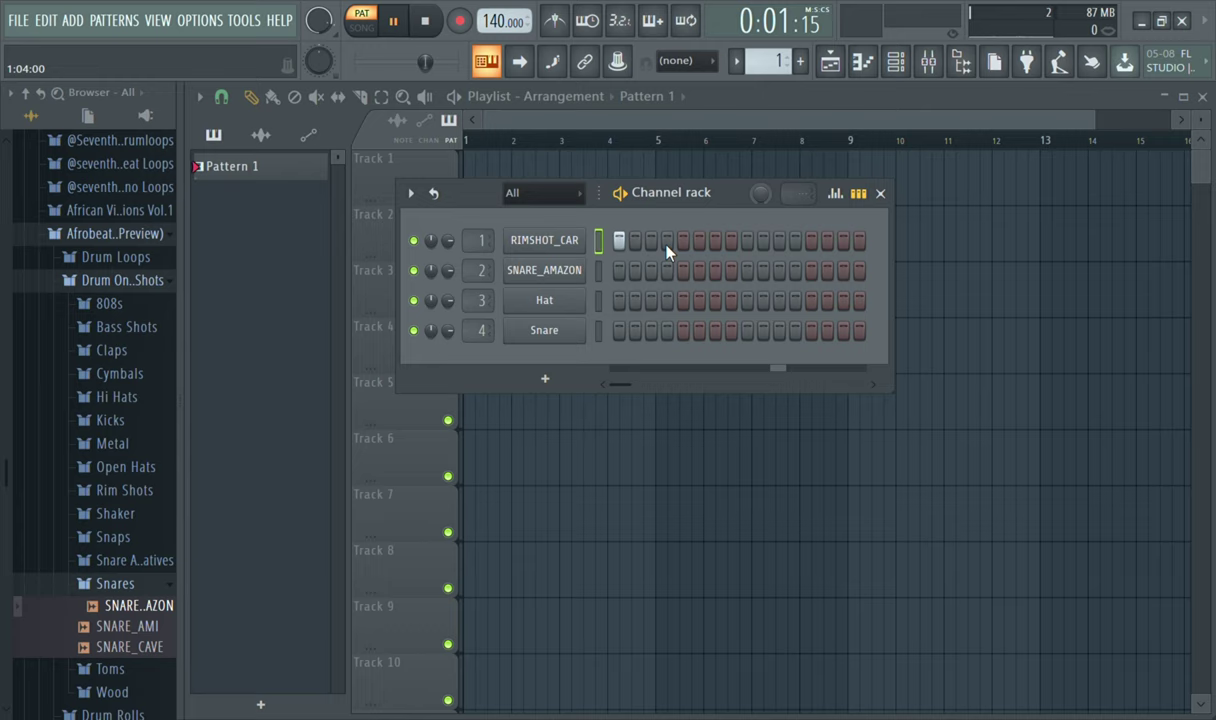
{"action": "left_click", "coordinate": [667, 241]}
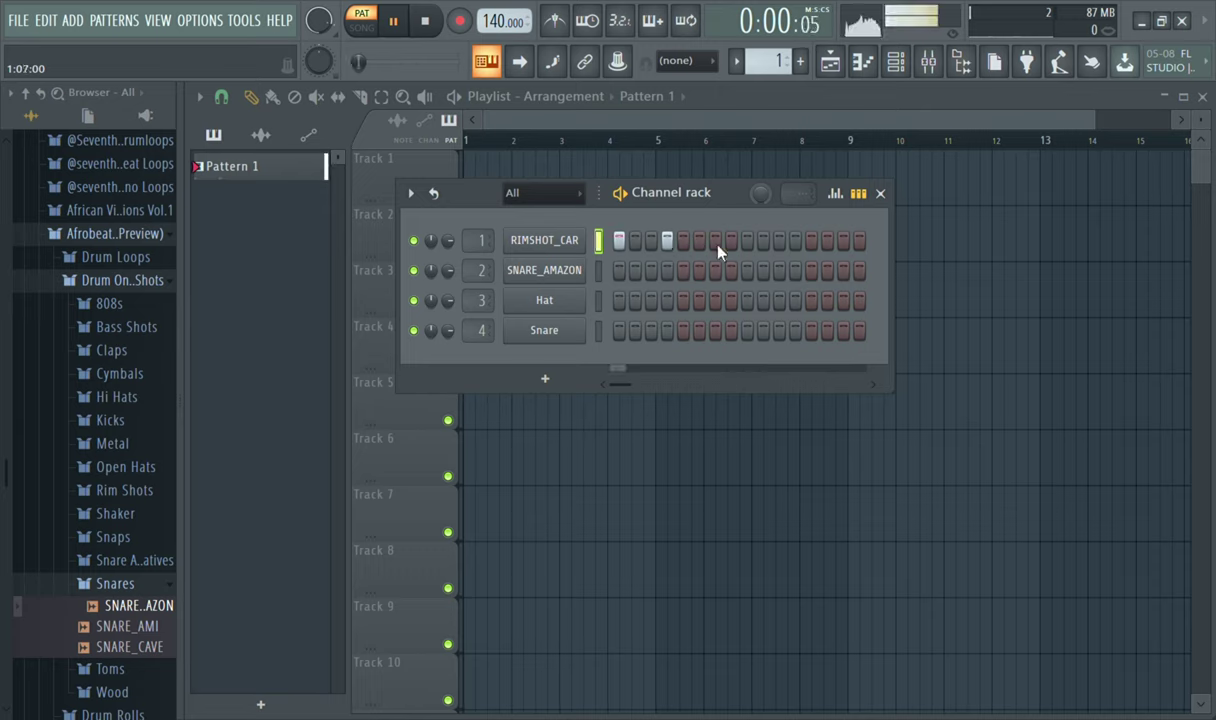
{"action": "left_click", "coordinate": [716, 242]}
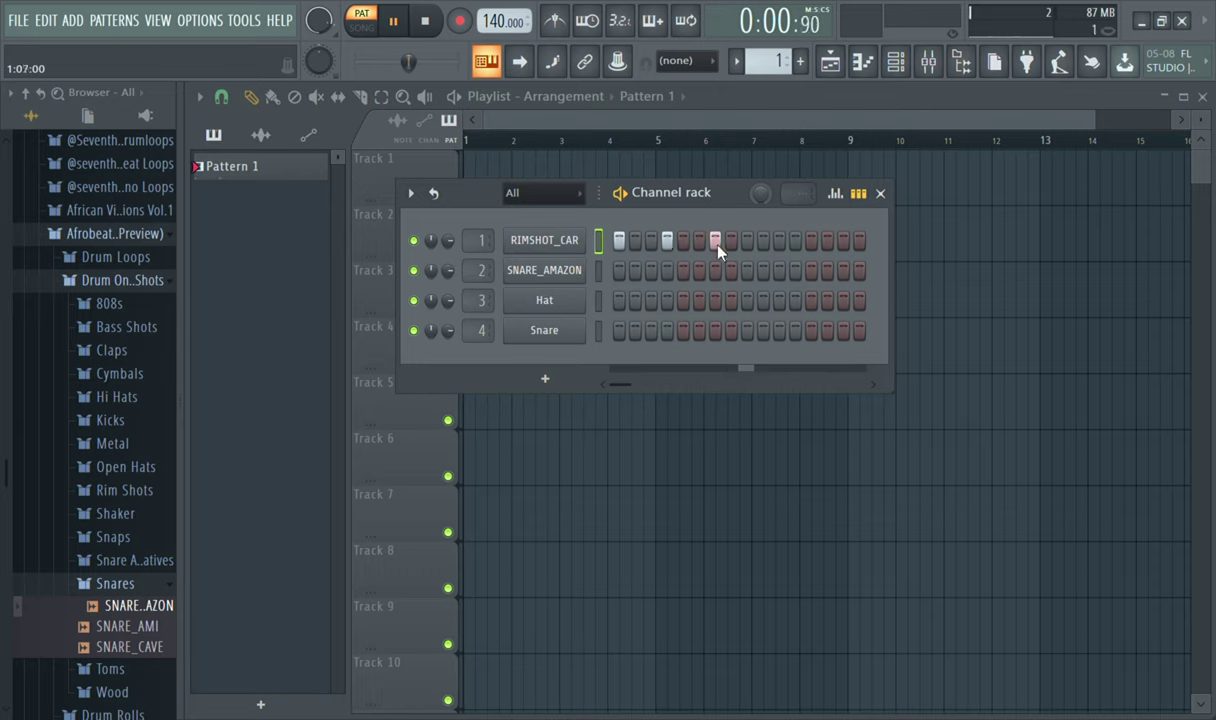
{"action": "left_click", "coordinate": [748, 241]}
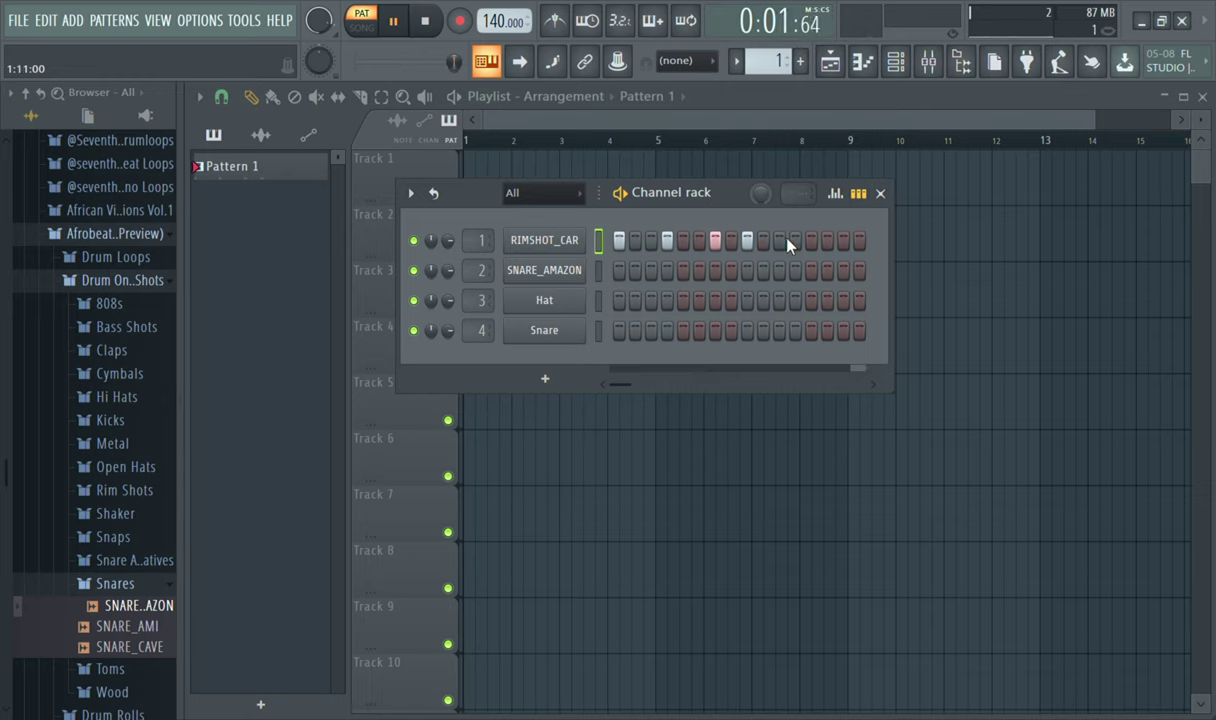
{"action": "left_click", "coordinate": [795, 241]}
{"action": "left_click", "coordinate": [843, 241]}
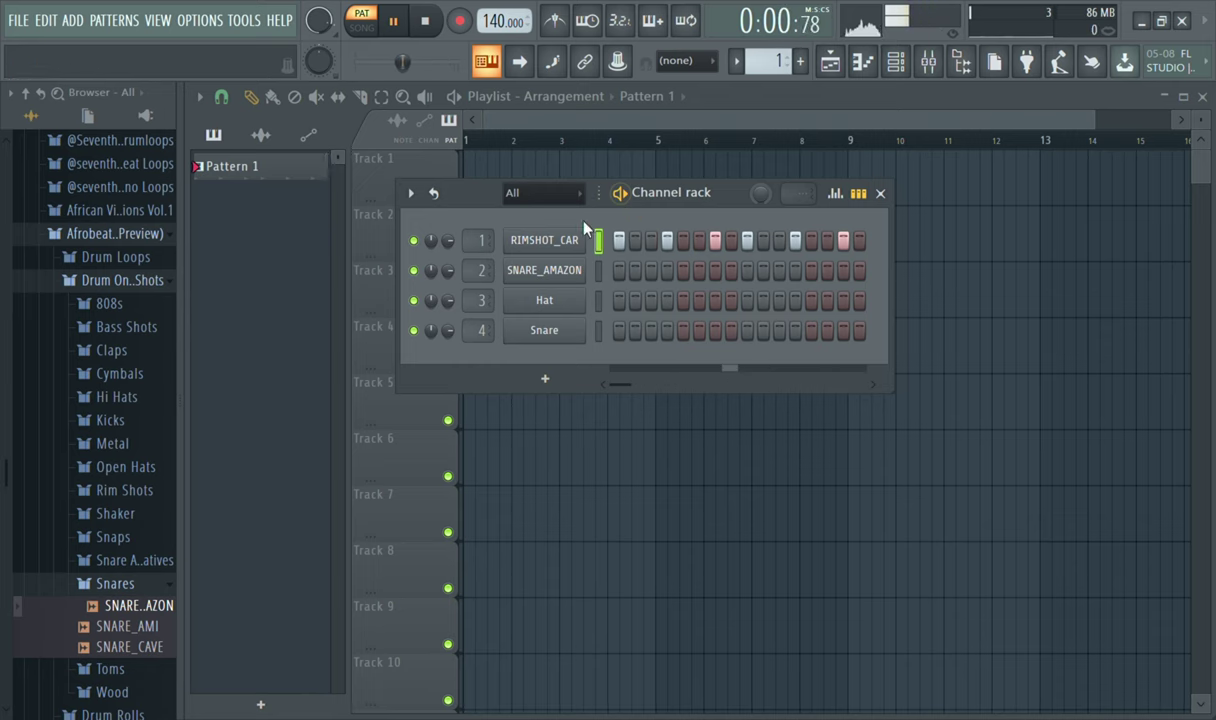
Raise the quick fade-in of the RIMSHOT_CAR sample to 10%.
{"action": "left_click", "coordinate": [544, 240]}
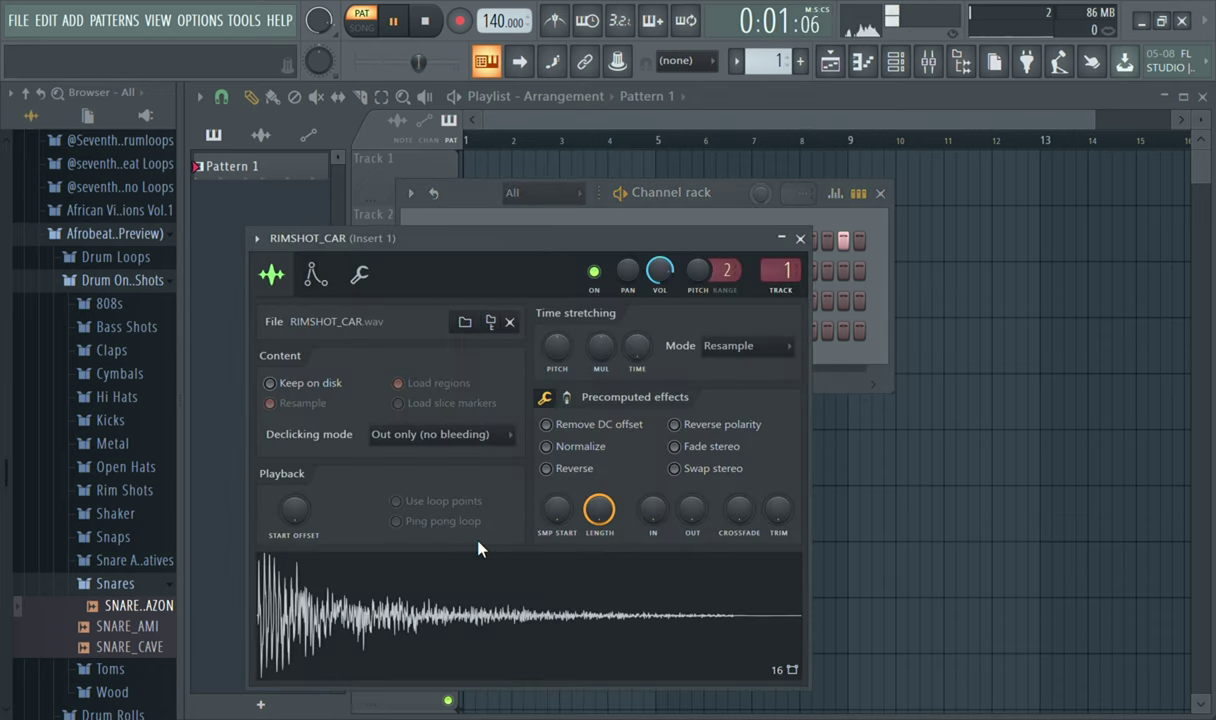
{"action": "left_click_drag", "start_coordinate": [651, 510], "coordinate": [651, 498]}
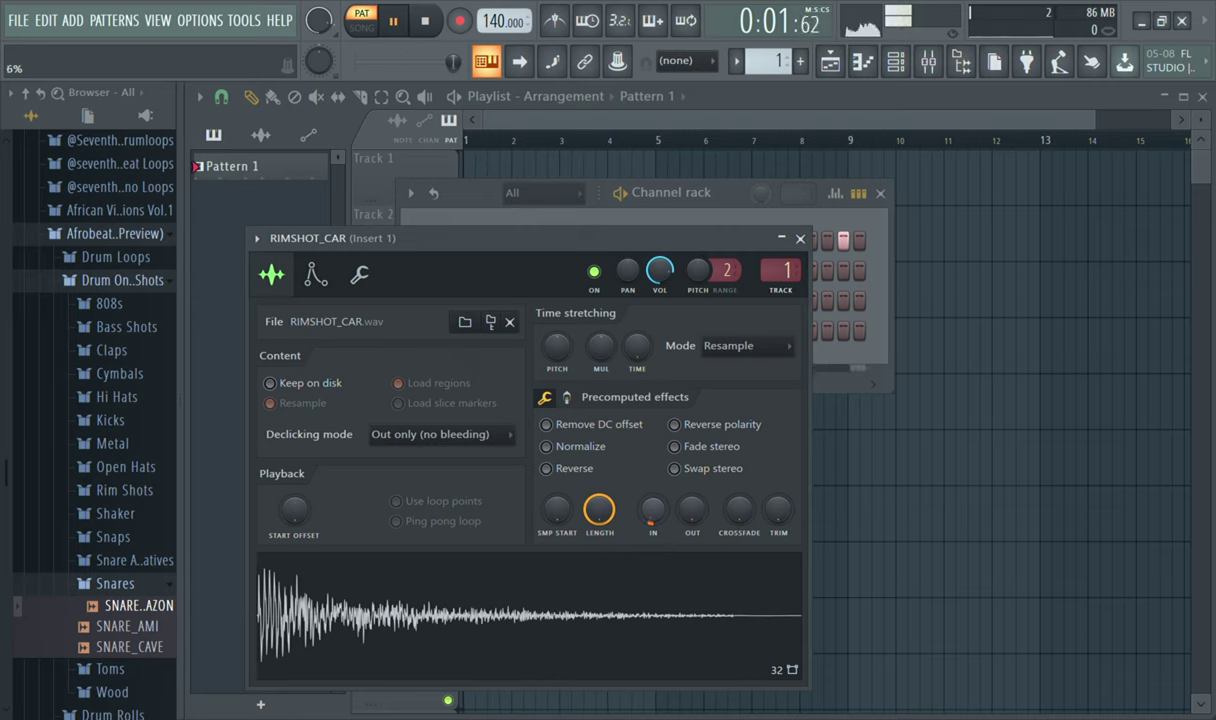
{"action": "left_click_drag", "start_coordinate": [648, 512], "coordinate": [648, 514]}
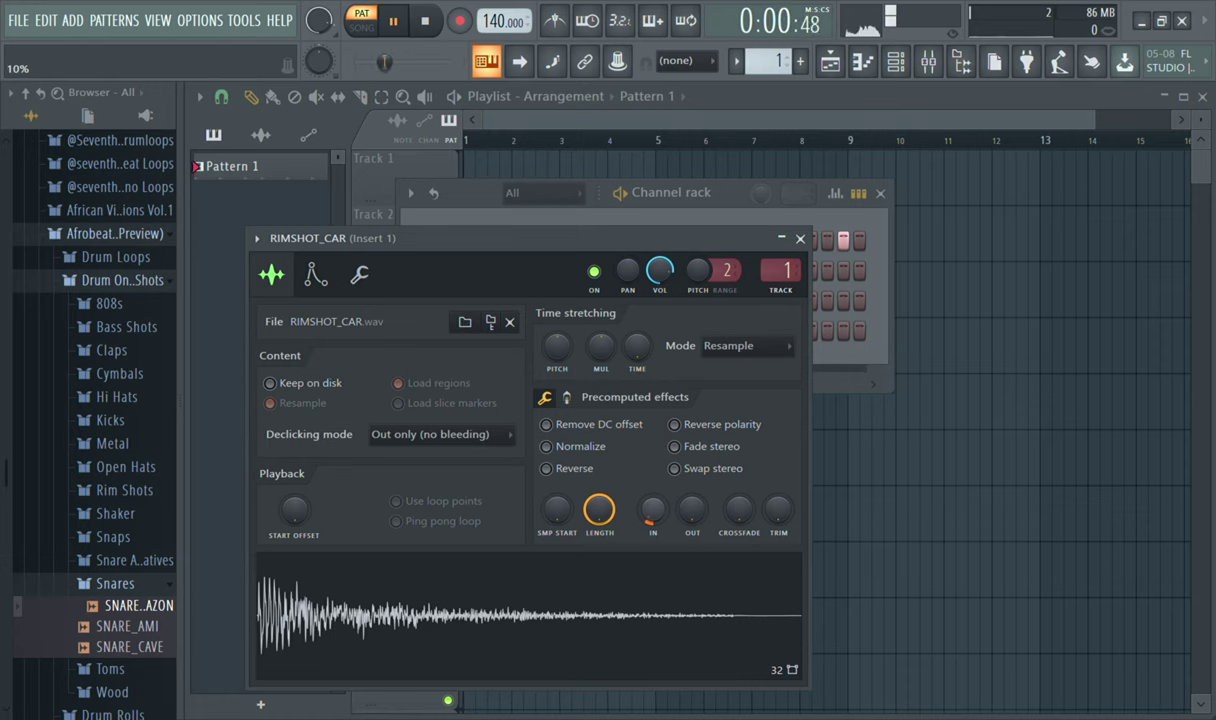
{"action": "left_click", "coordinate": [800, 239]}
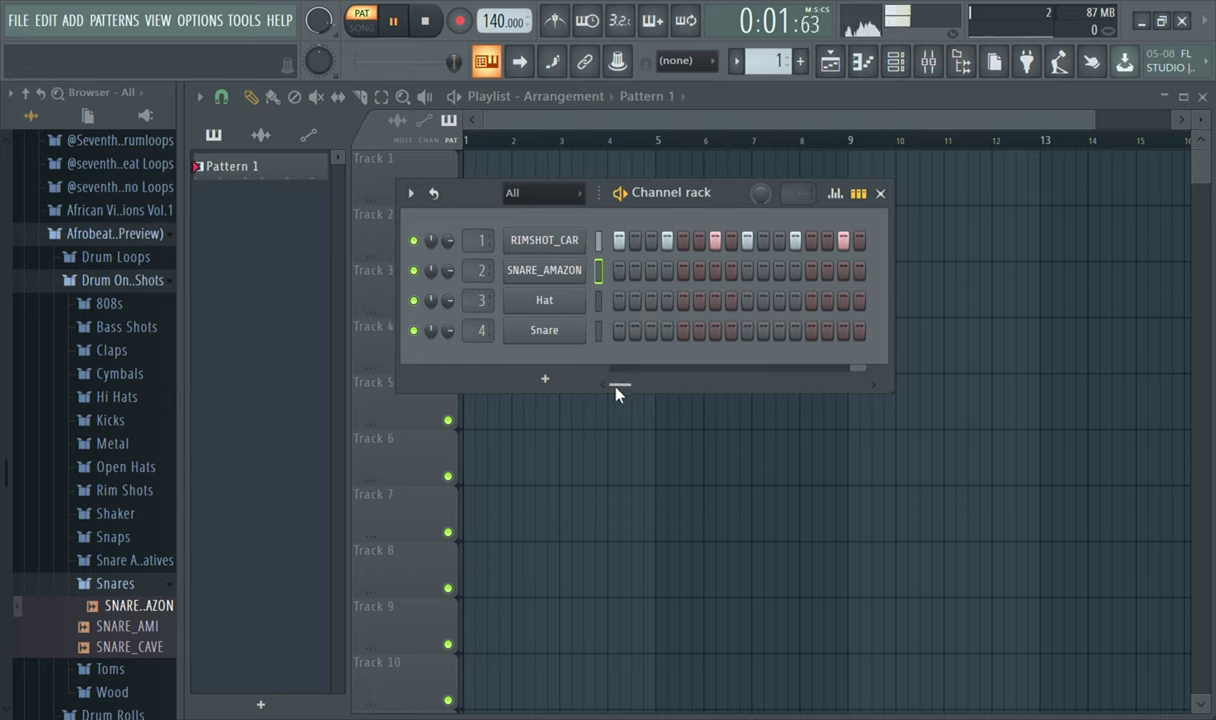
Try a SNARE_AMAZON hit on step 6 and raise the sample's quick fade-in slightly, checking its volume envelope.
{"action": "left_click", "coordinate": [700, 271]}
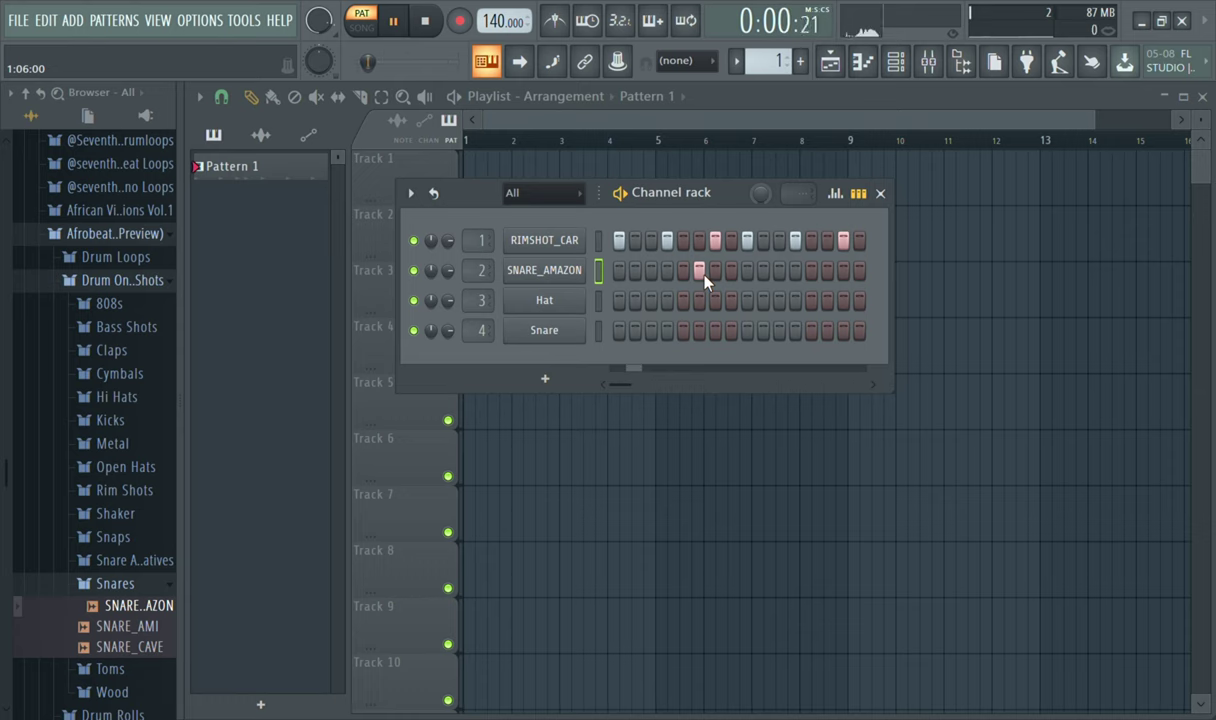
{"action": "left_click", "coordinate": [565, 272]}
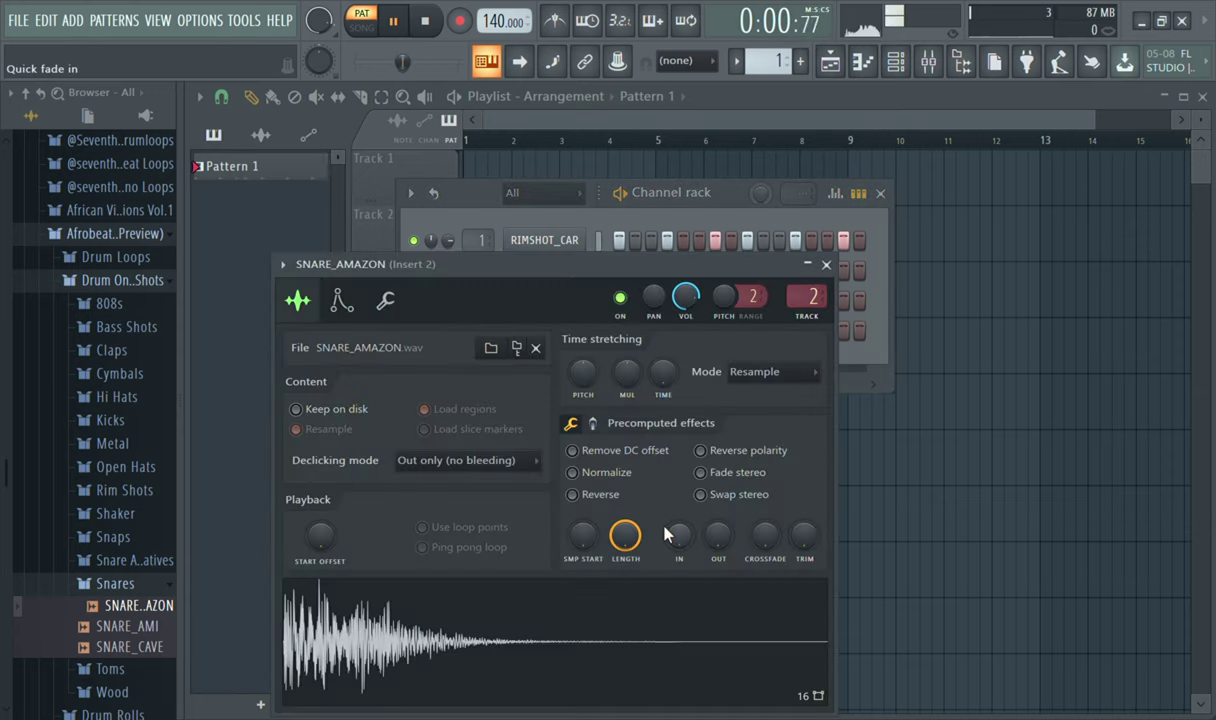
{"action": "left_click_drag", "start_coordinate": [667, 535], "coordinate": [667, 525]}
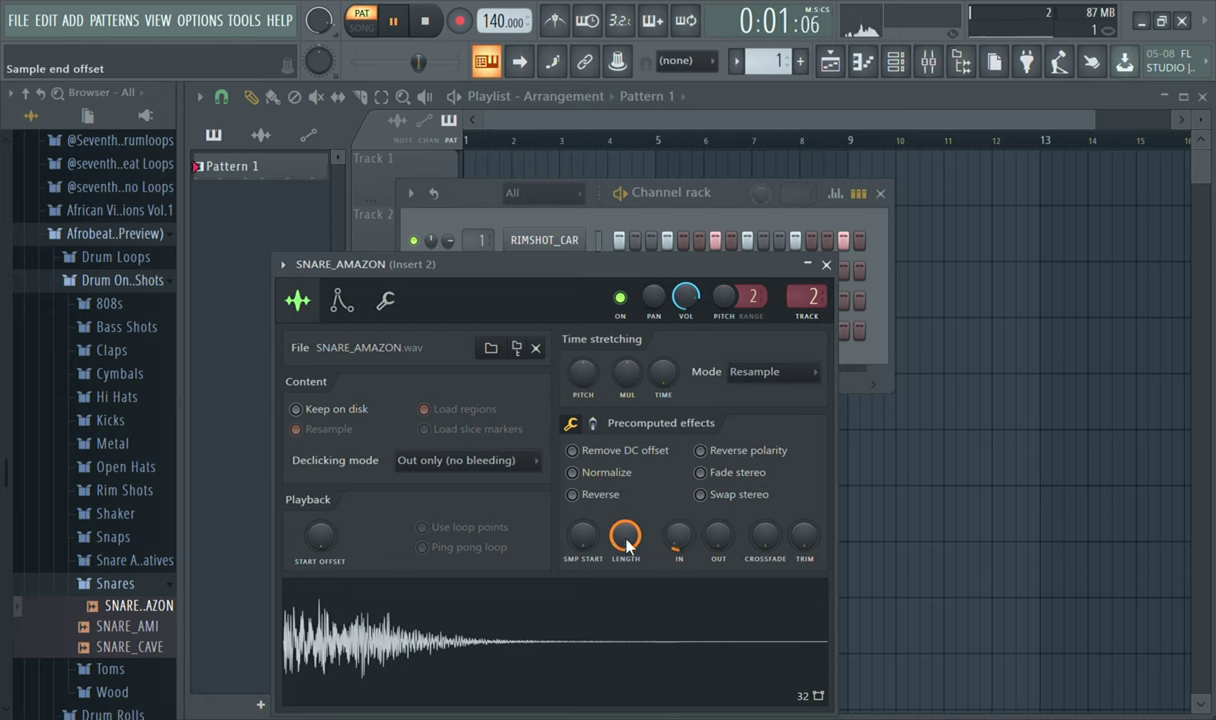
{"action": "left_click", "coordinate": [343, 302]}
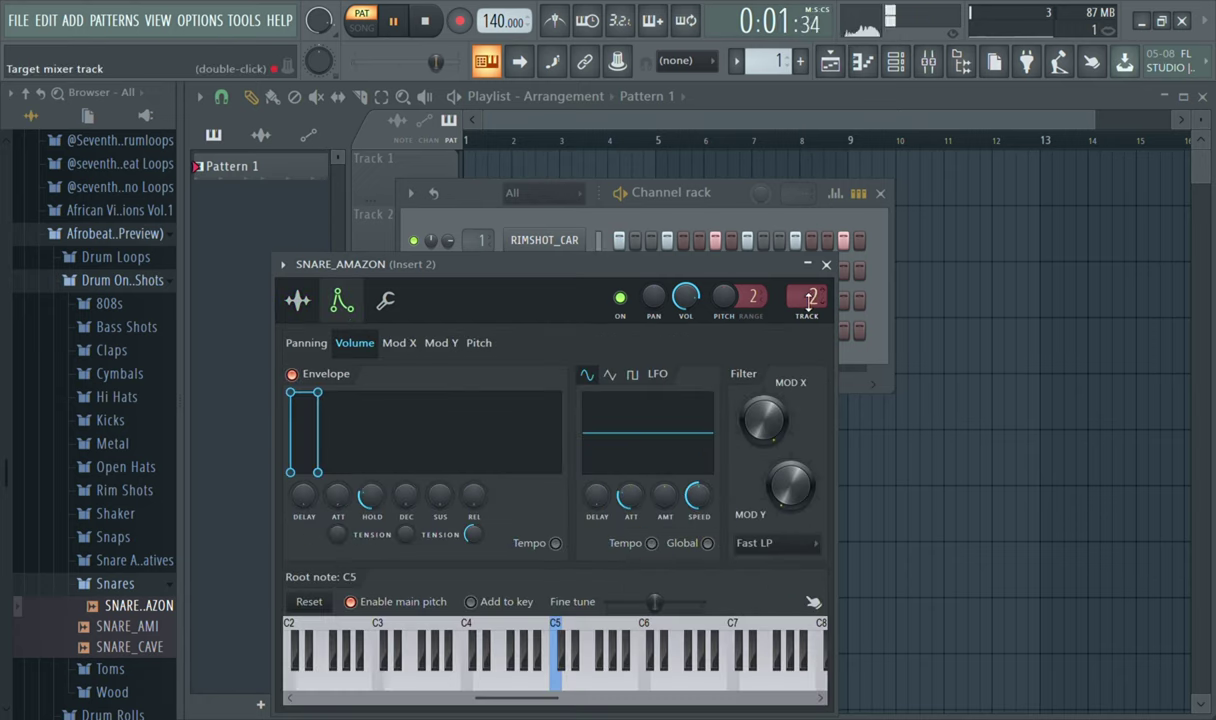
{"action": "left_click", "coordinate": [826, 264]}
Place a SNARE_AMAZON hit on step 9 and play the pattern back.
{"action": "left_click", "coordinate": [748, 272]}
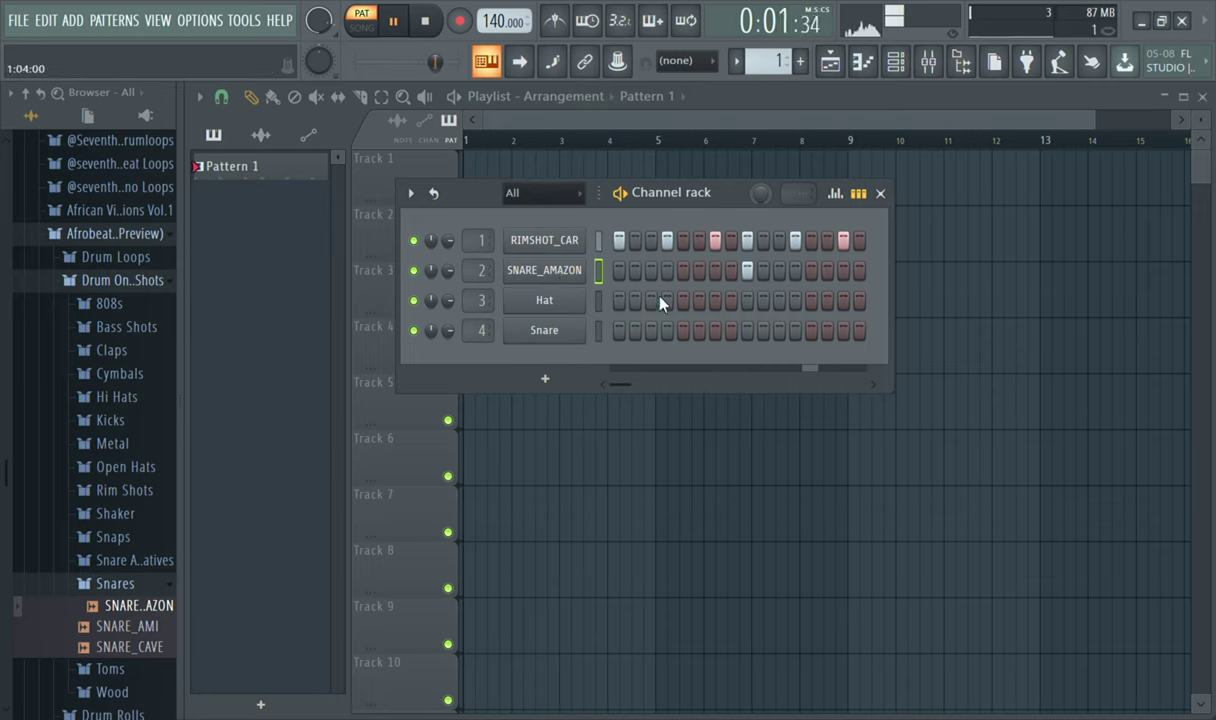
{"action": "key", "text": "space"}
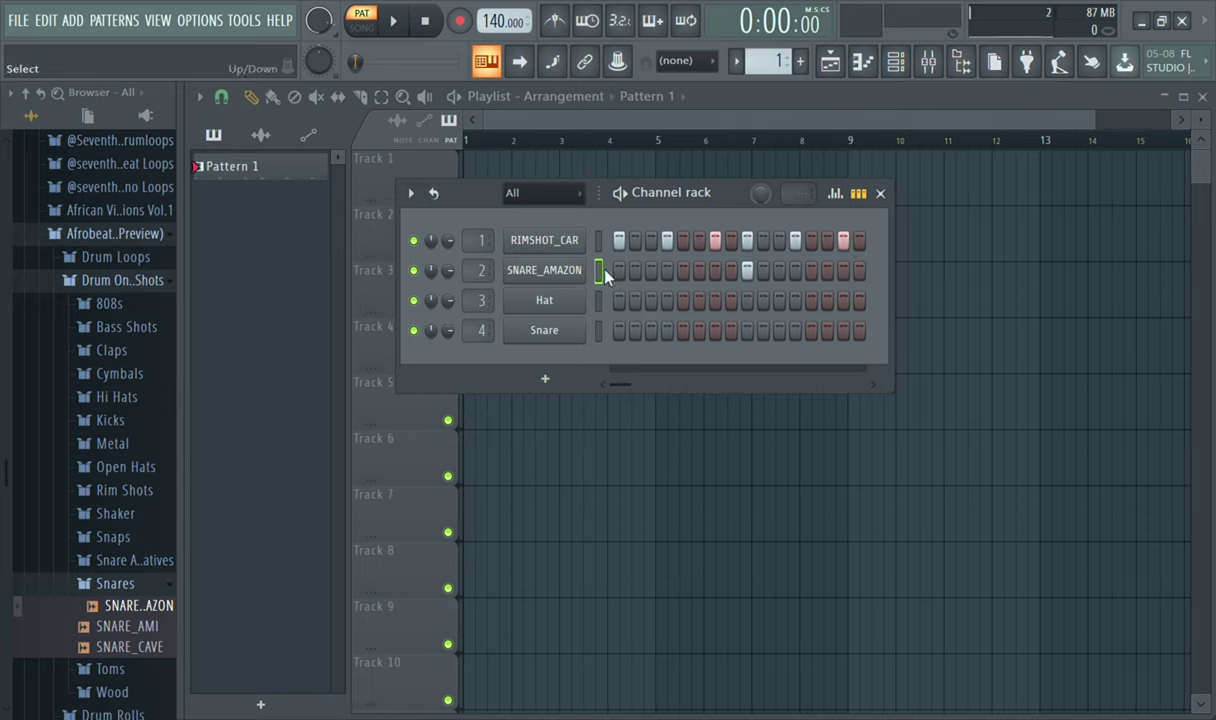
{"action": "key", "text": "space"}
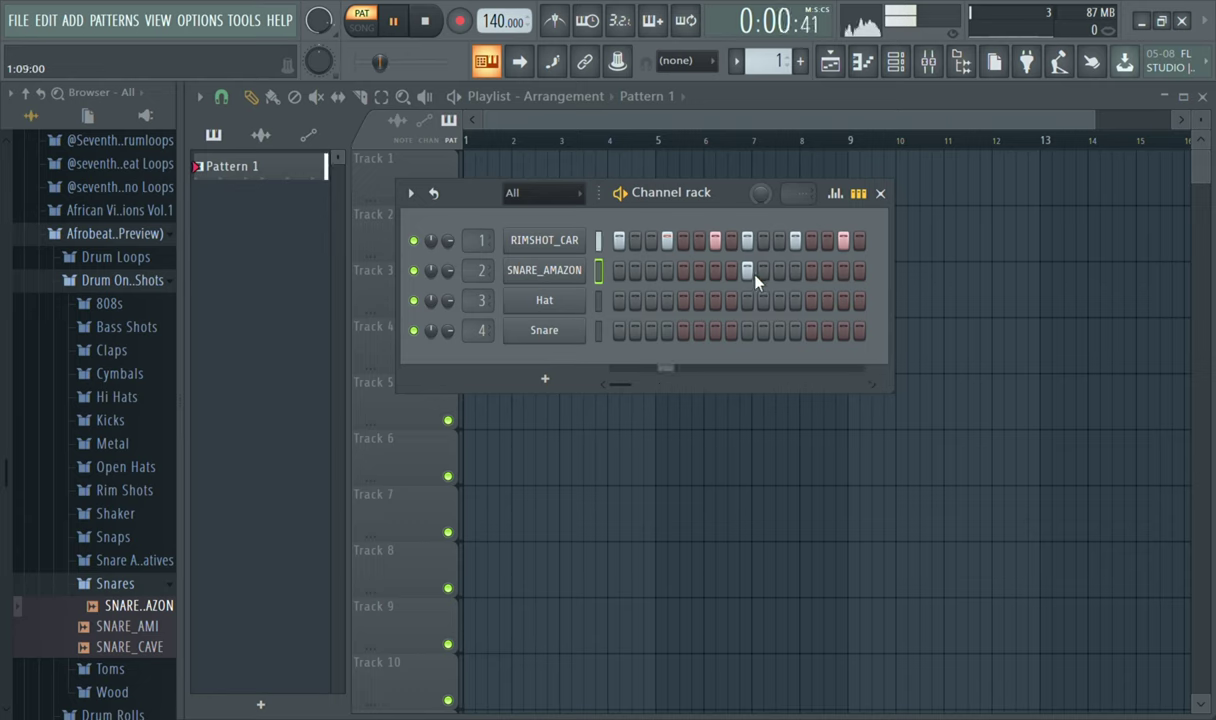
{"action": "key", "text": "space"}
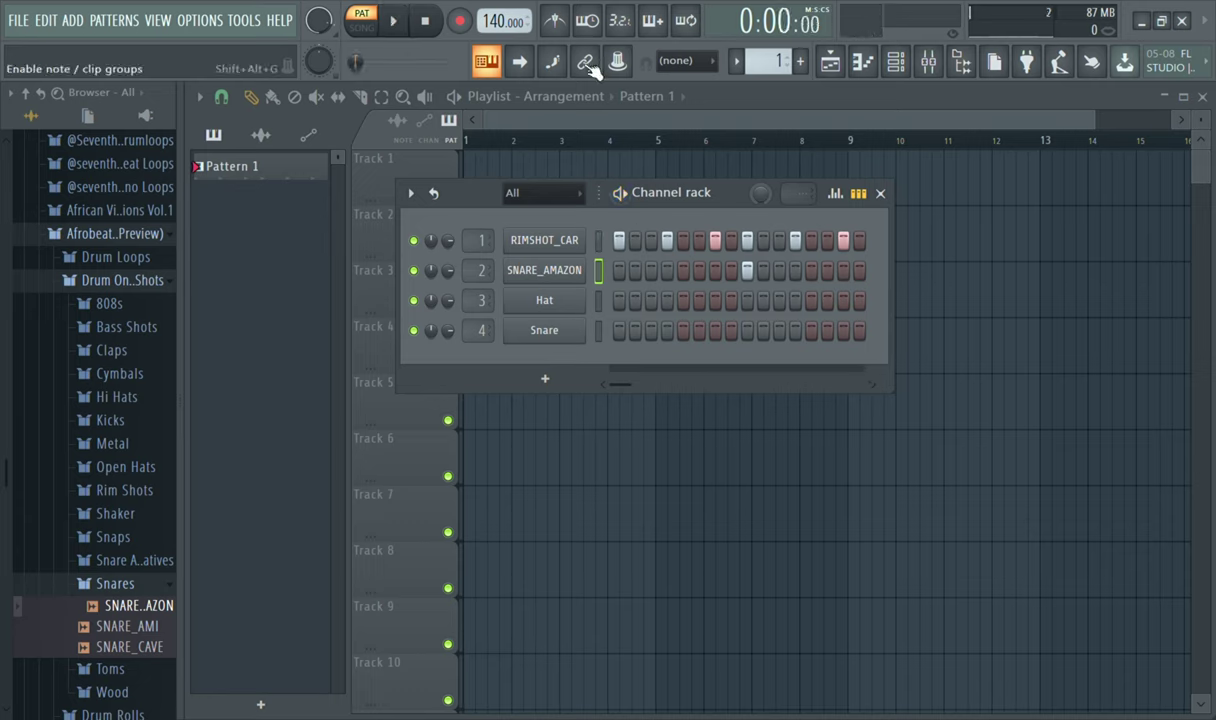
Play the pattern with the metronome on, temporarily muting SNARE_AMAZON to hear the rimshot rhythm alone.
{"action": "left_click", "coordinate": [554, 20]}
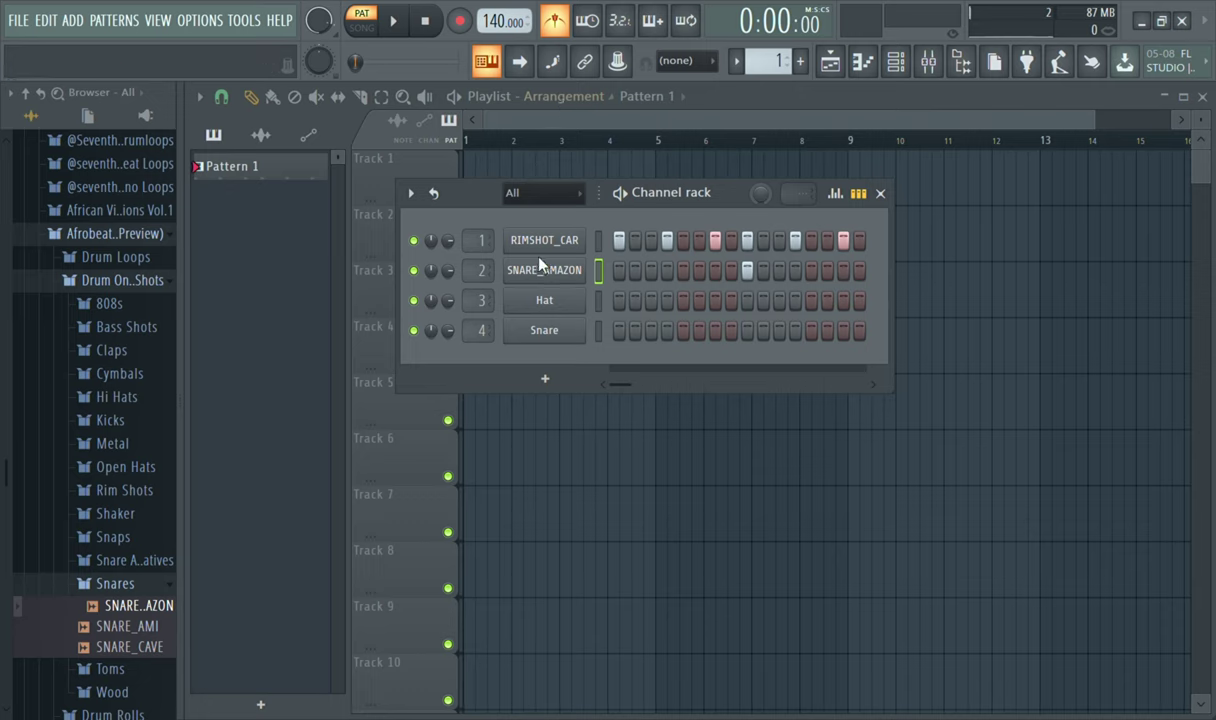
{"action": "key", "text": "space"}
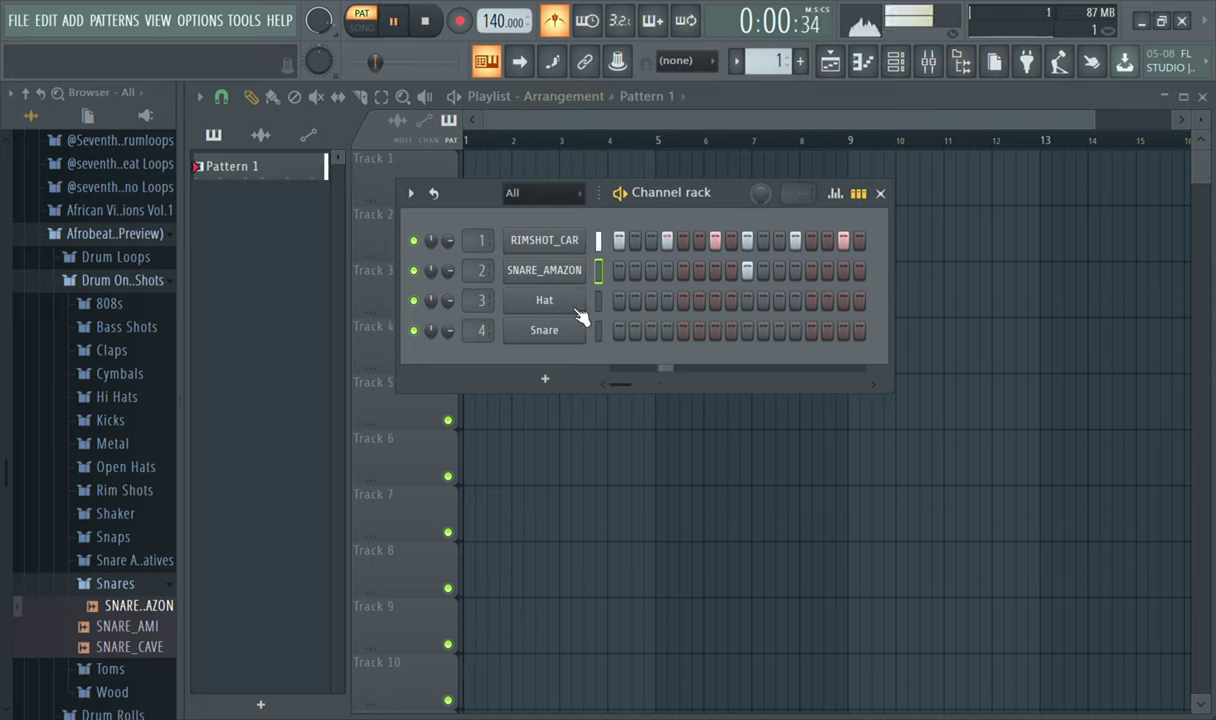
{"action": "left_click", "coordinate": [422, 271]}
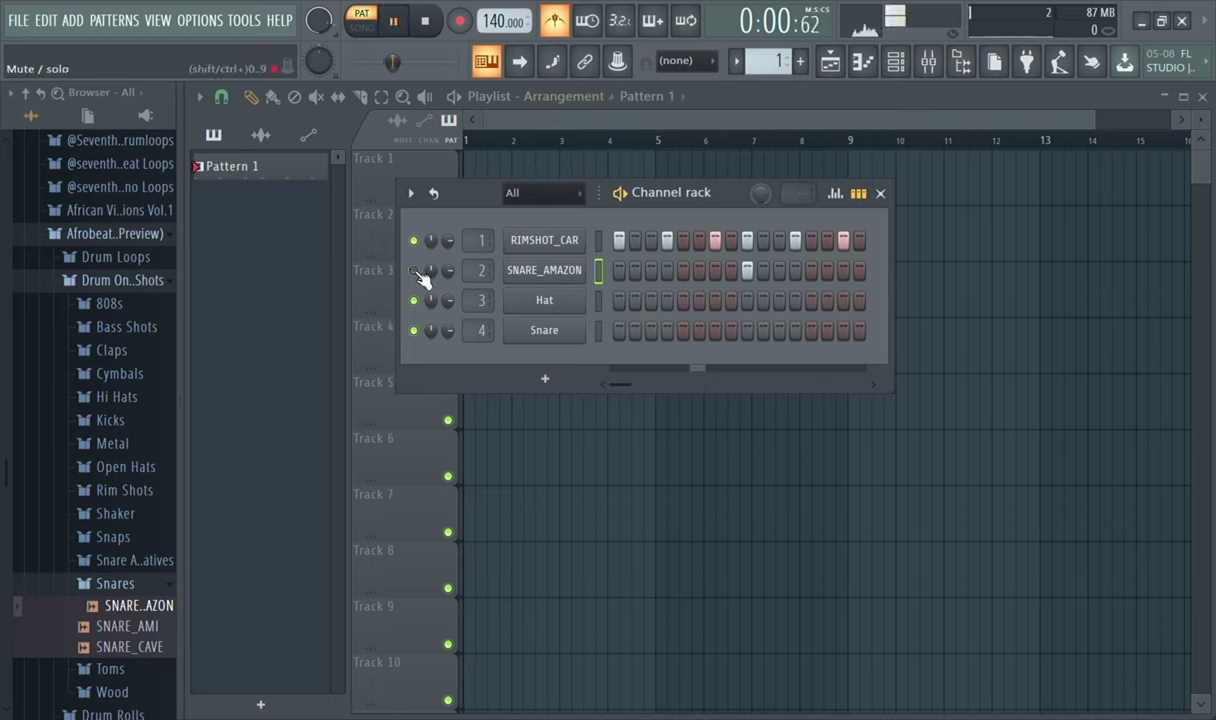
{"action": "left_click", "coordinate": [422, 242]}
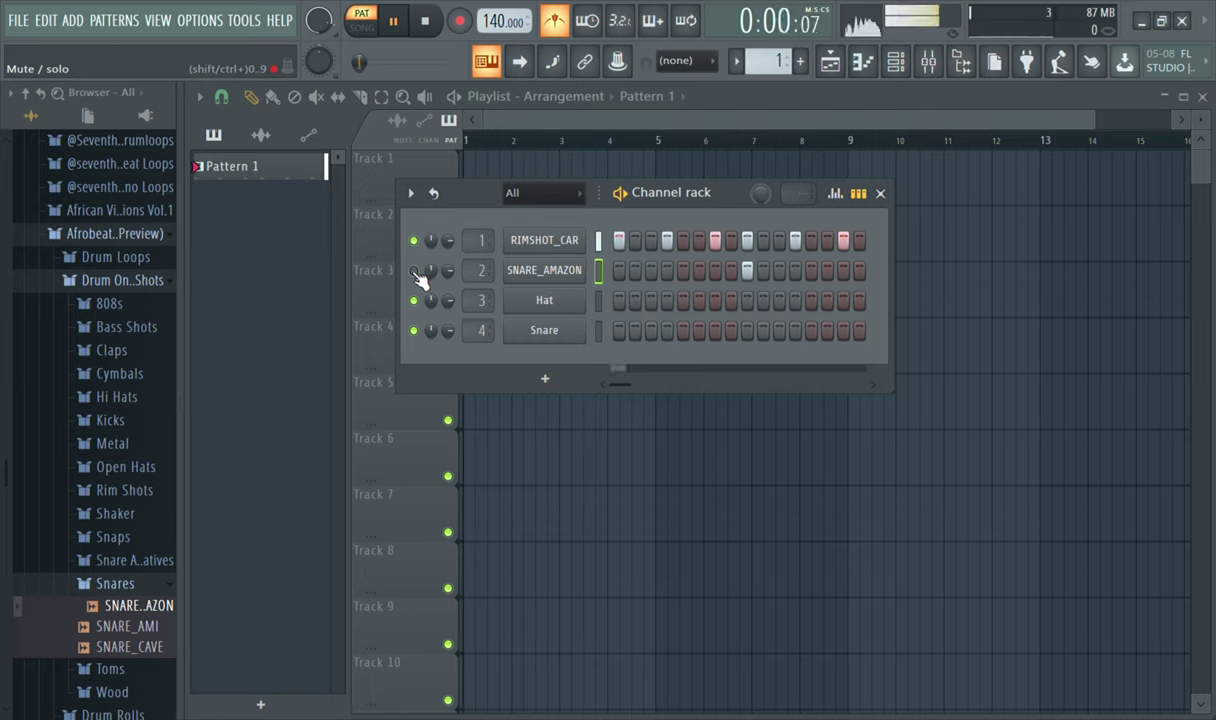
{"action": "left_click", "coordinate": [414, 271]}
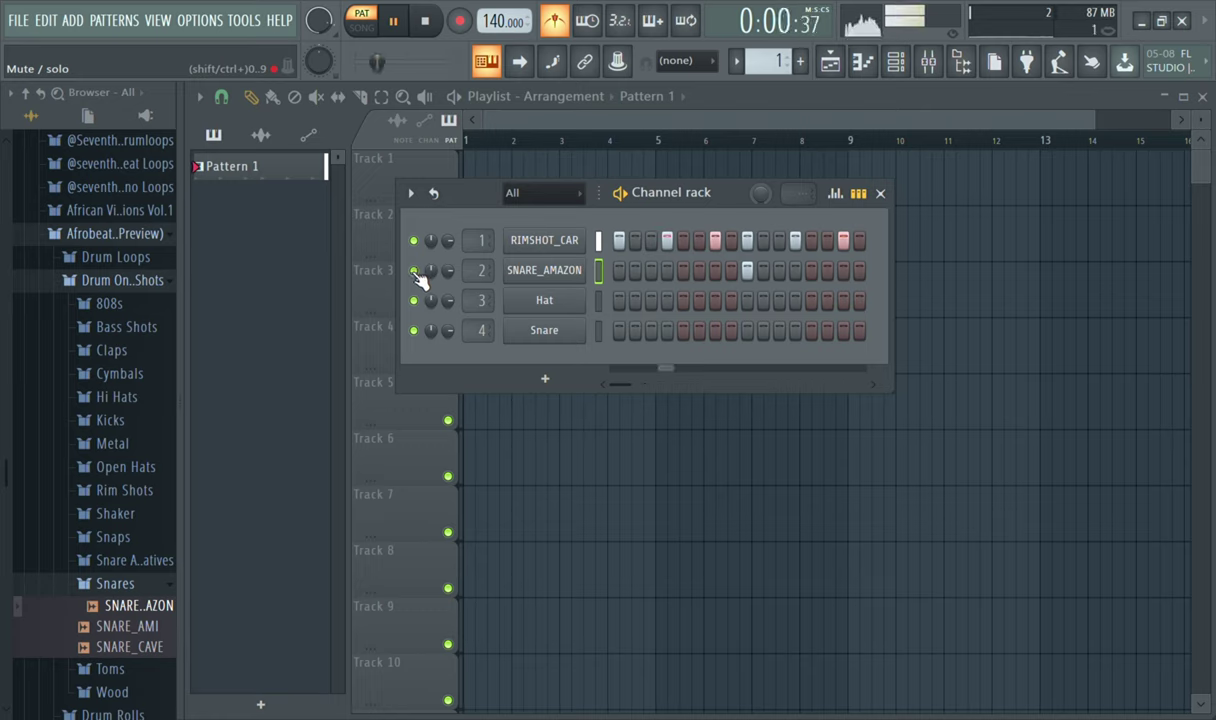
Try an extra SNARE_AMAZON hit on step 15 against the metronome, remove it, and turn the metronome off.
{"action": "left_click", "coordinate": [812, 271]}
{"action": "left_click", "coordinate": [843, 271]}
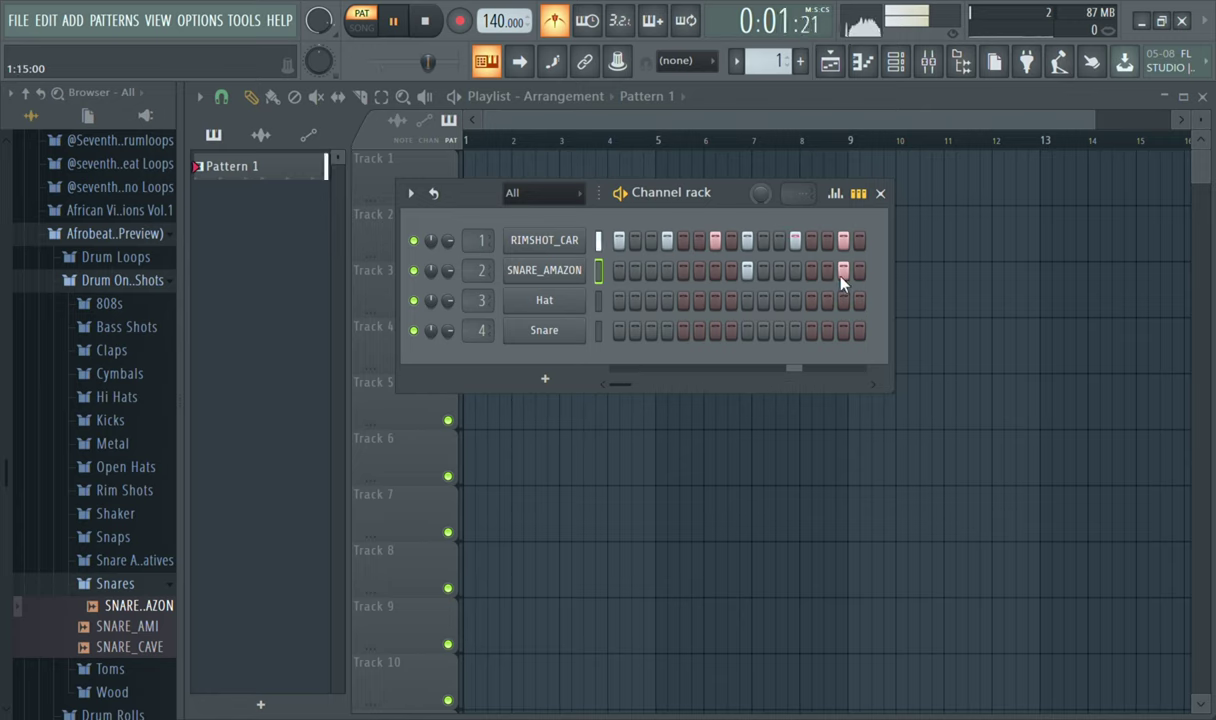
{"action": "left_click", "coordinate": [843, 271]}
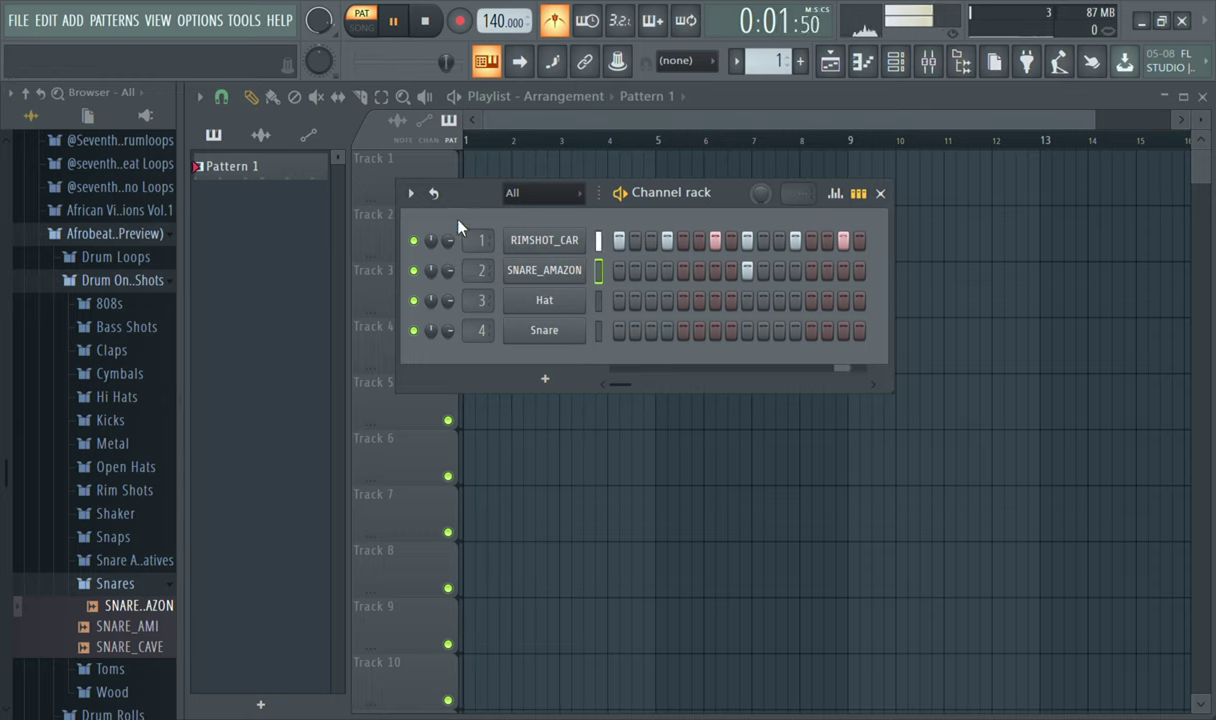
{"action": "left_click", "coordinate": [561, 12]}
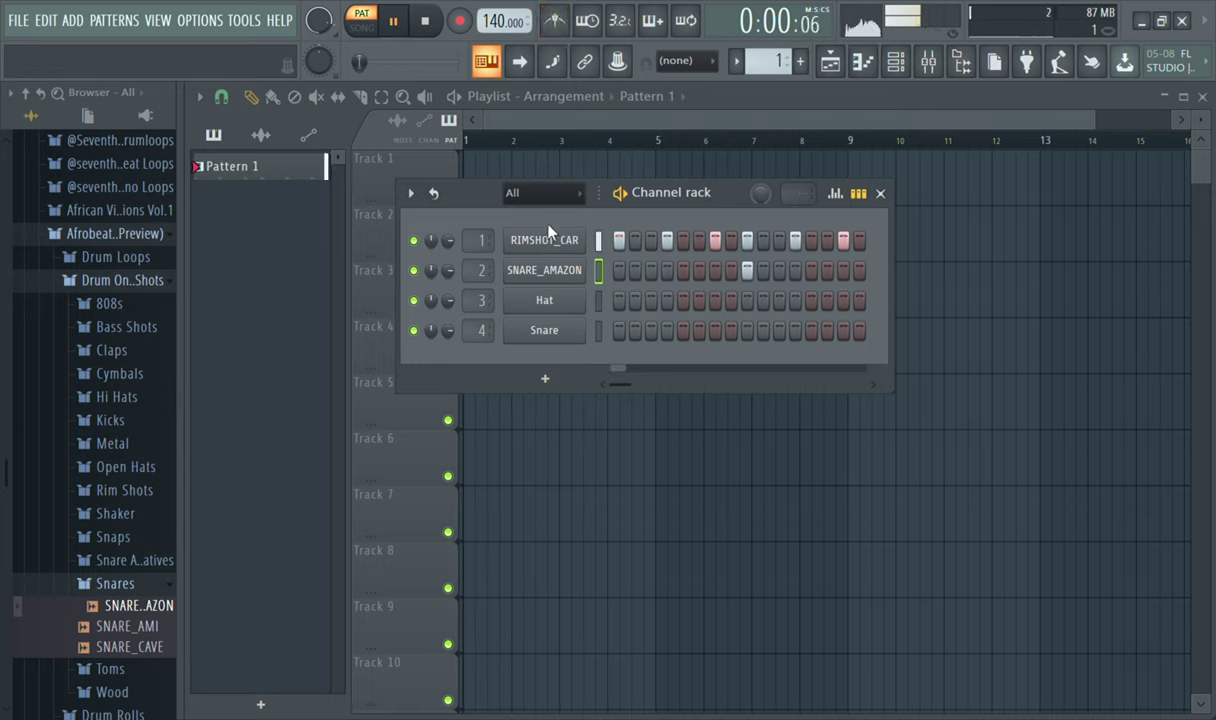
In the RIMSHOT_CAR piano roll, select the first bar's notes and duplicate them across bars 2, 3 and 4.
{"action": "left_click", "coordinate": [596, 241]}
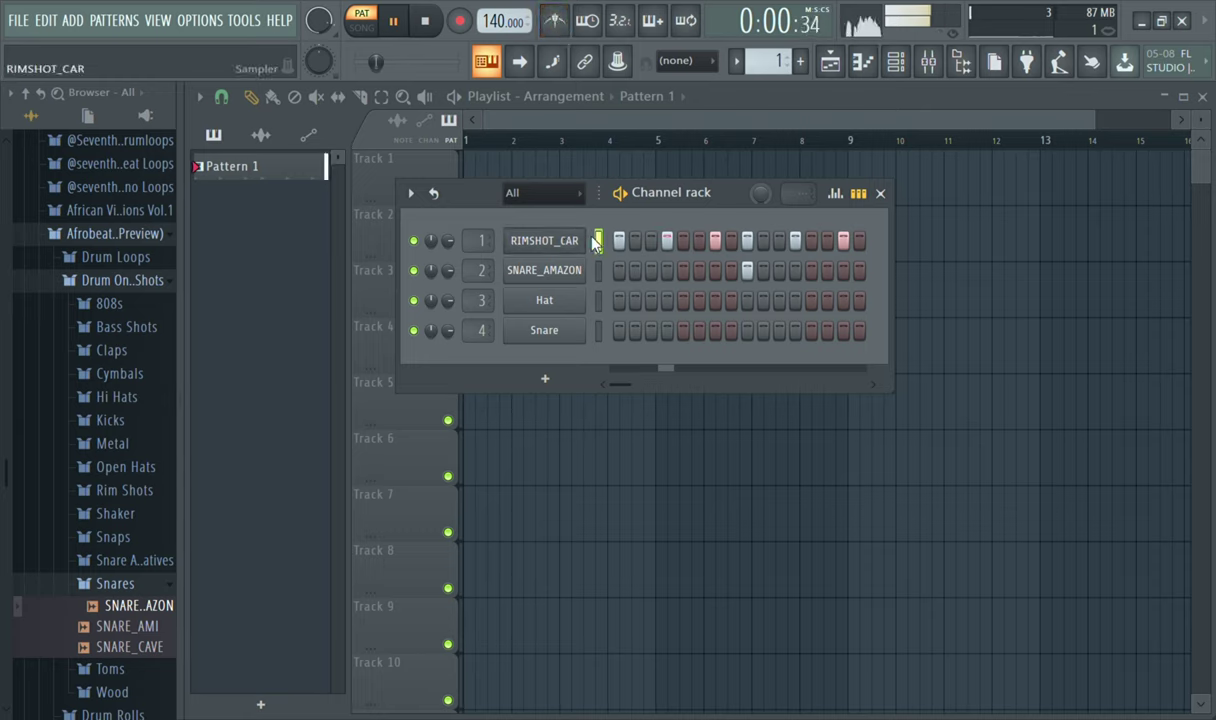
{"action": "key", "text": "F7"}
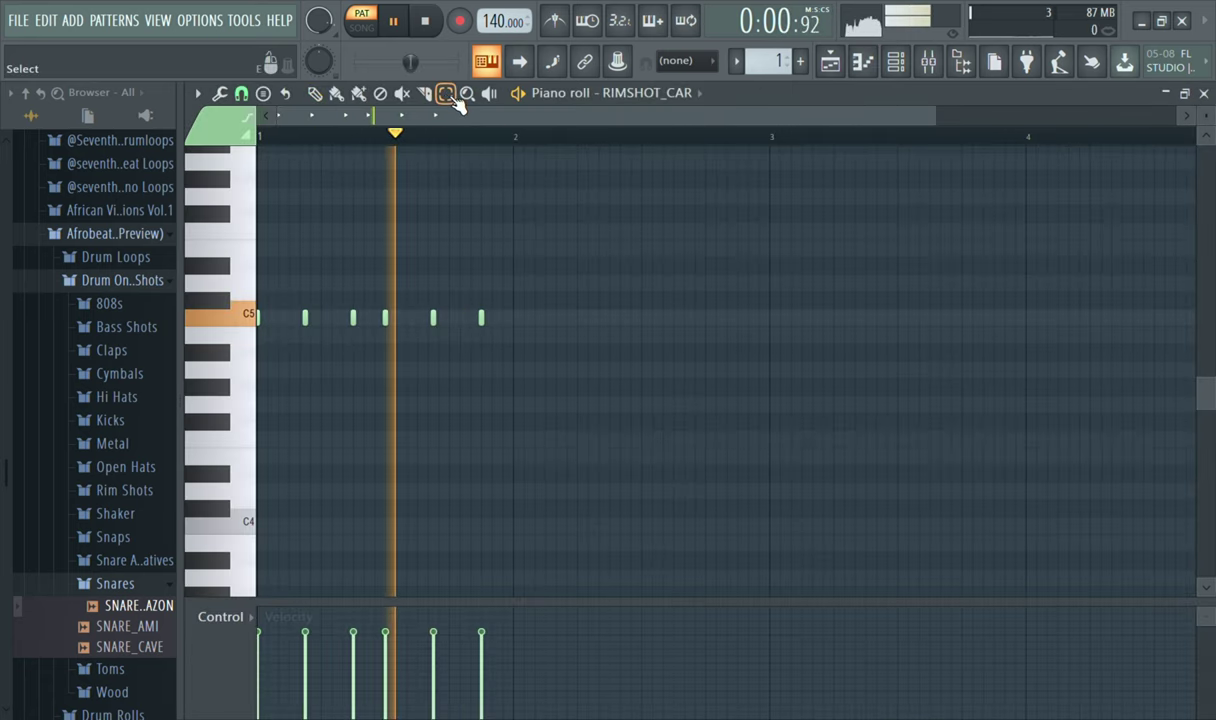
{"action": "left_click_drag", "start_coordinate": [514, 142], "coordinate": [235, 158]}
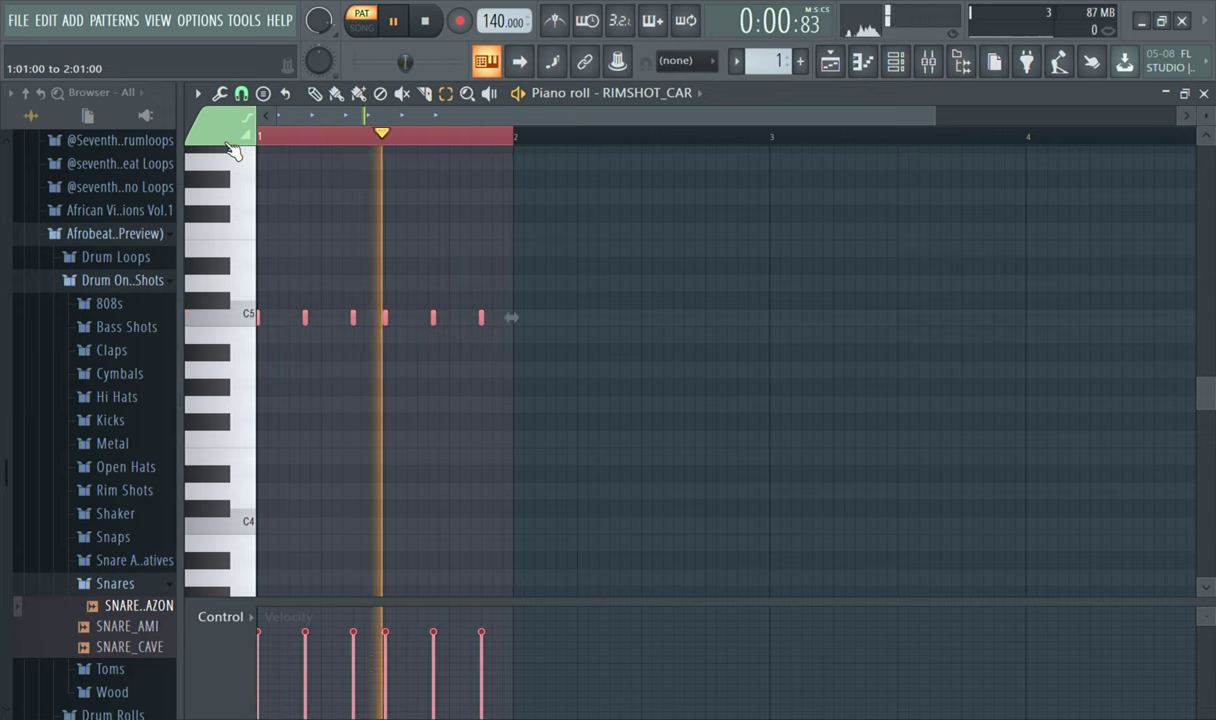
{"action": "key", "text": "ctrl+b"}
{"action": "key", "text": "ctrl+b"}
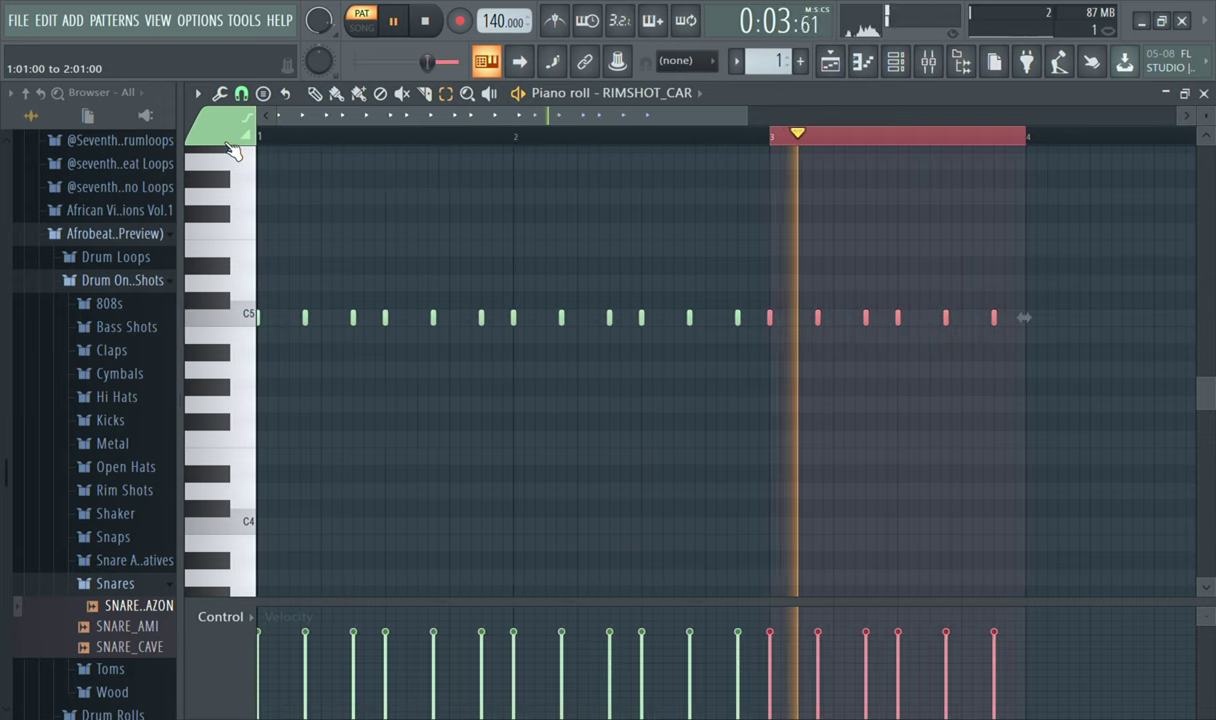
{"action": "key", "text": "ctrl+b"}
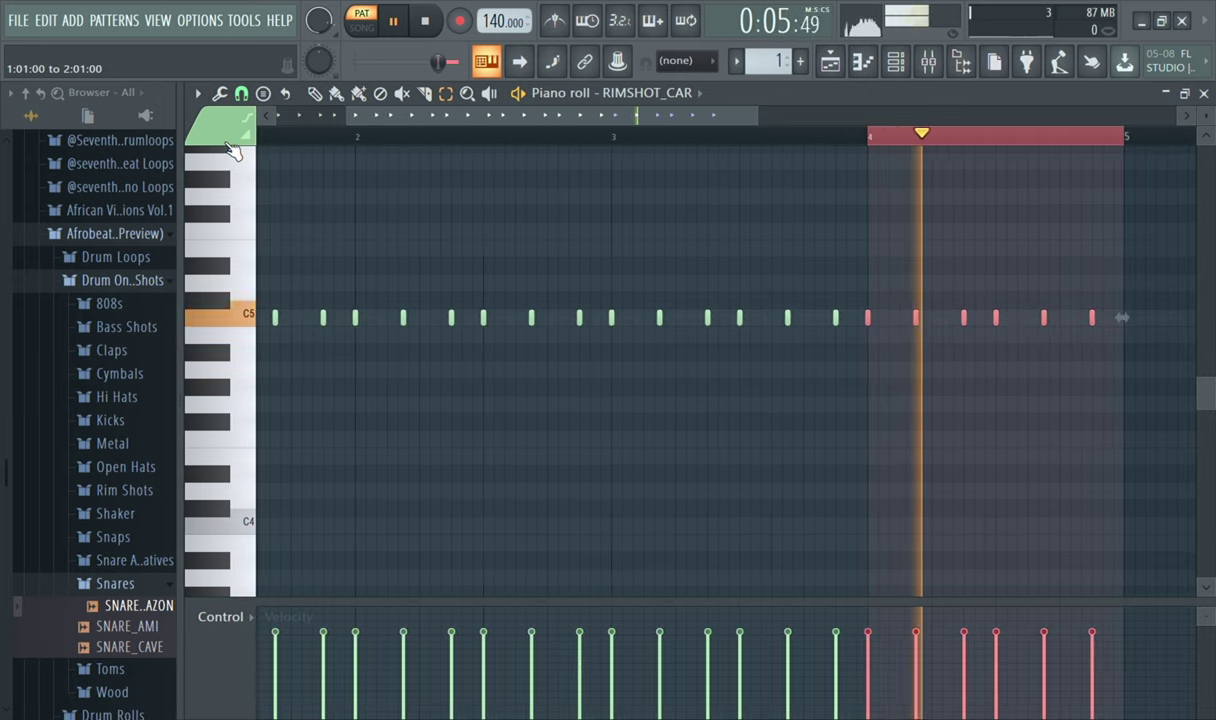
{"action": "left_click", "coordinate": [889, 145]}
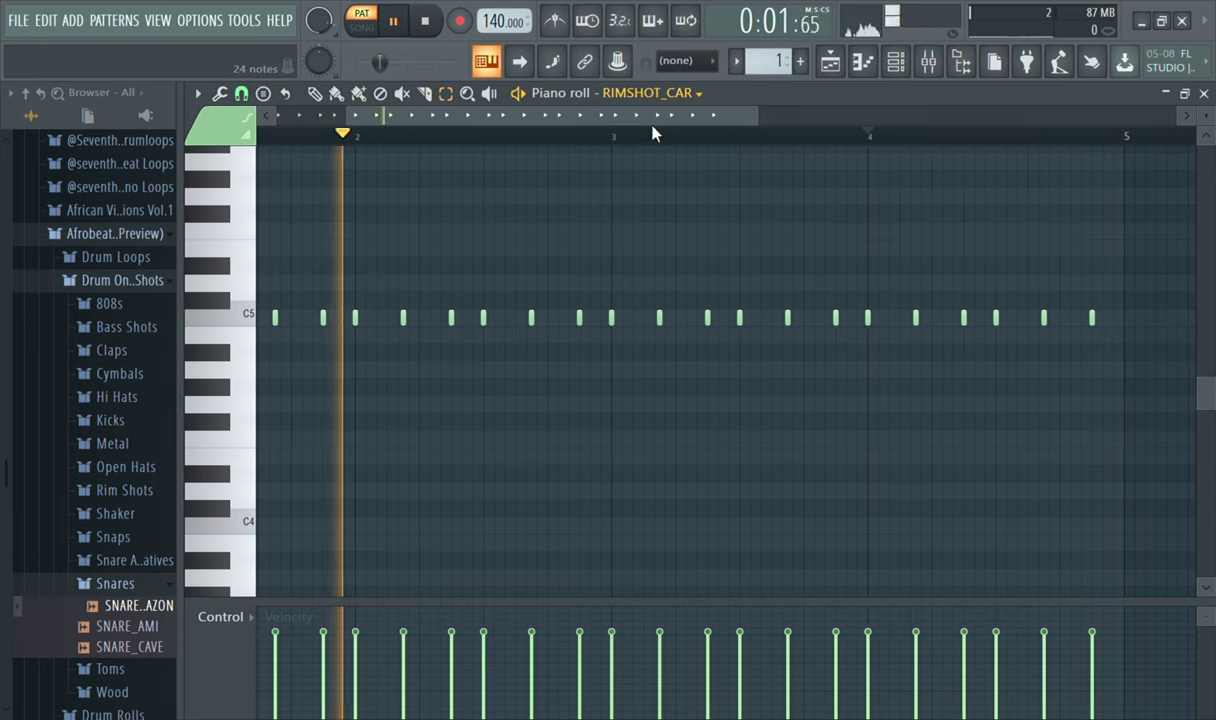
Add SNARE_AMAZON C5 notes on step 9 of bars 2, 3 and 4, then try and delete an extra note on step 13 of bar 4.
{"action": "left_click", "coordinate": [649, 152]}
{"action": "left_click_drag", "start_coordinate": [608, 120], "coordinate": [466, 114]}
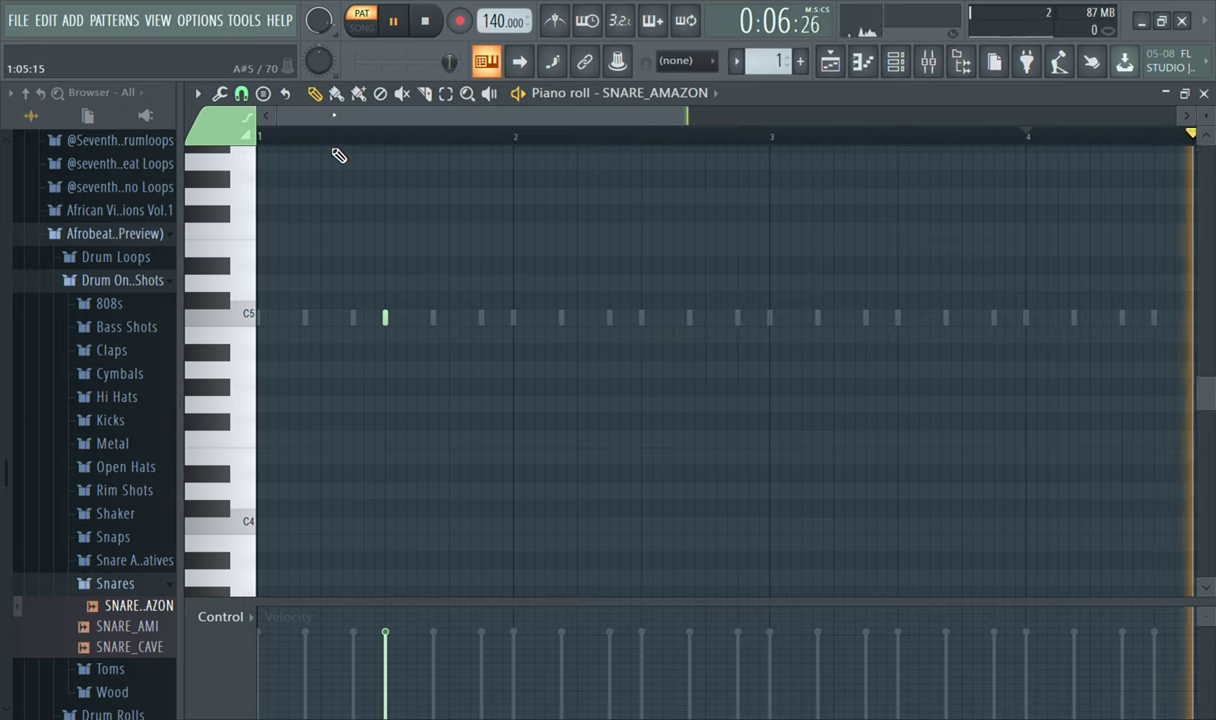
{"action": "left_click", "coordinate": [427, 27]}
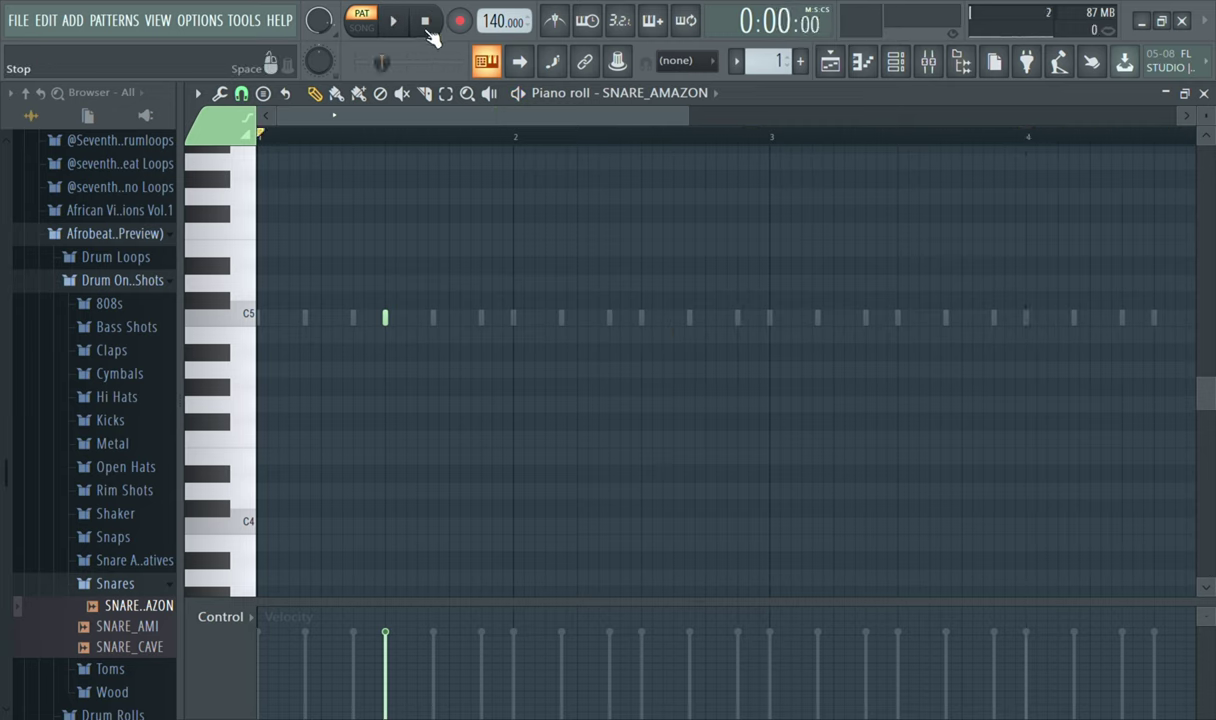
{"action": "left_click", "coordinate": [393, 21]}
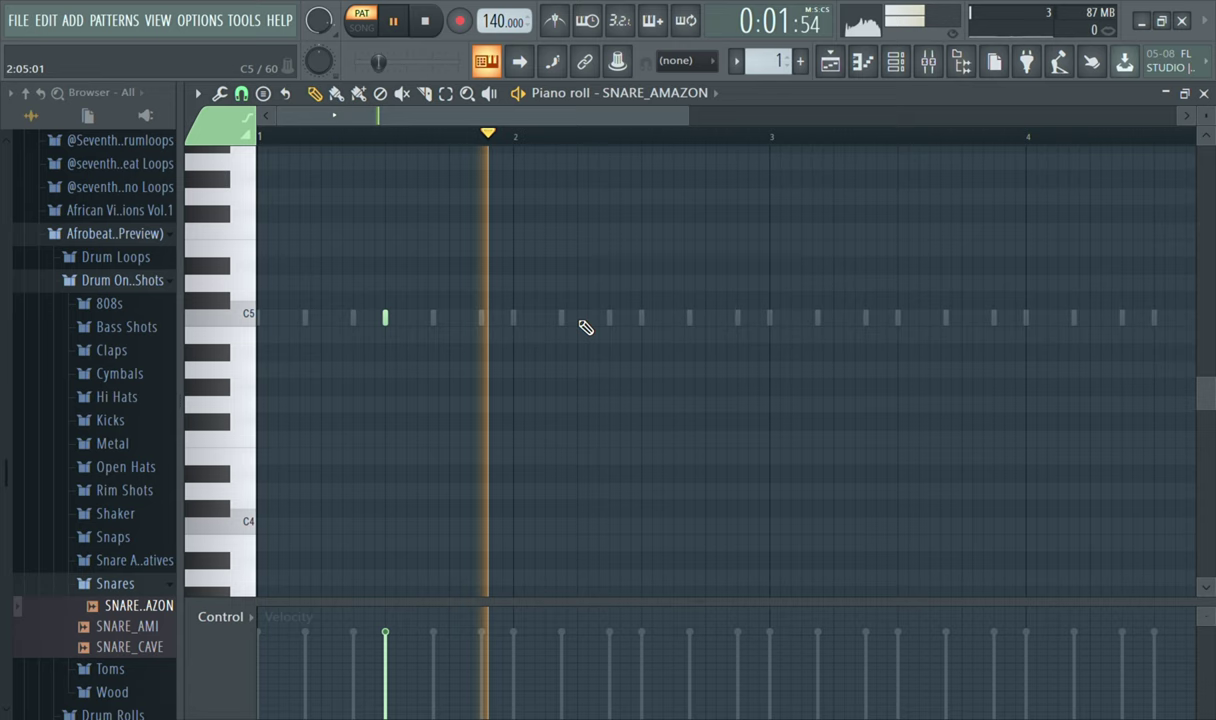
{"action": "left_click", "coordinate": [642, 319]}
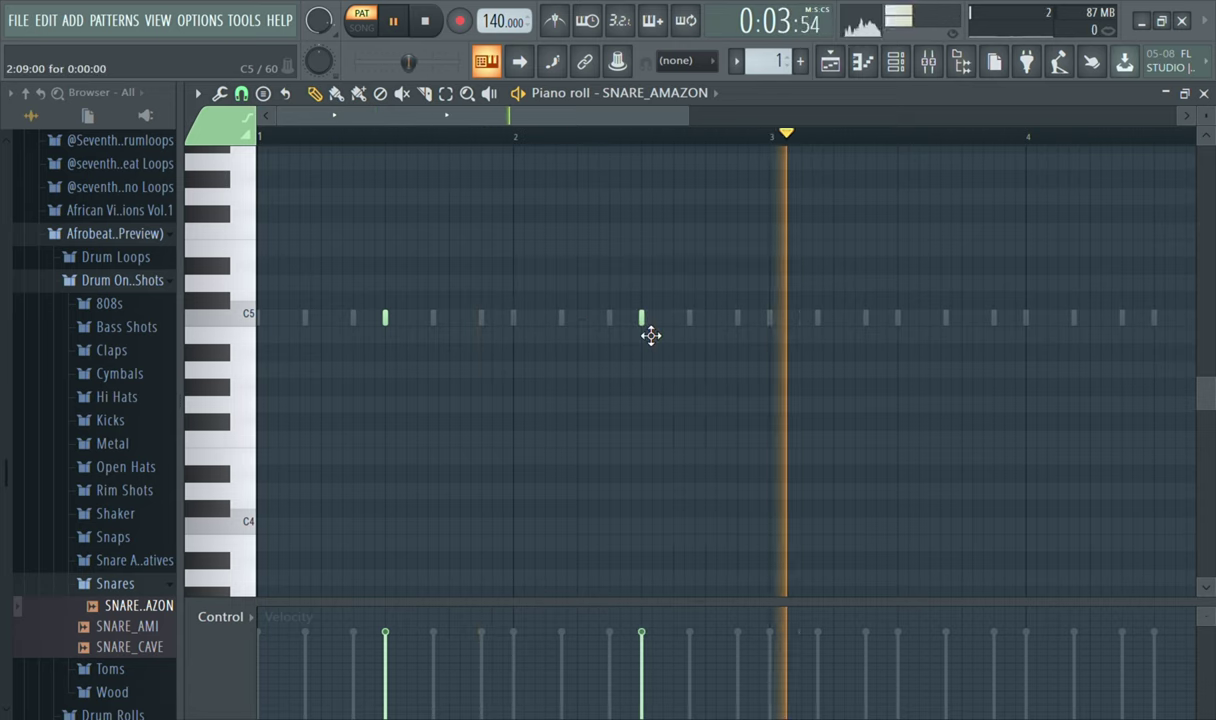
{"action": "left_click", "coordinate": [899, 320]}
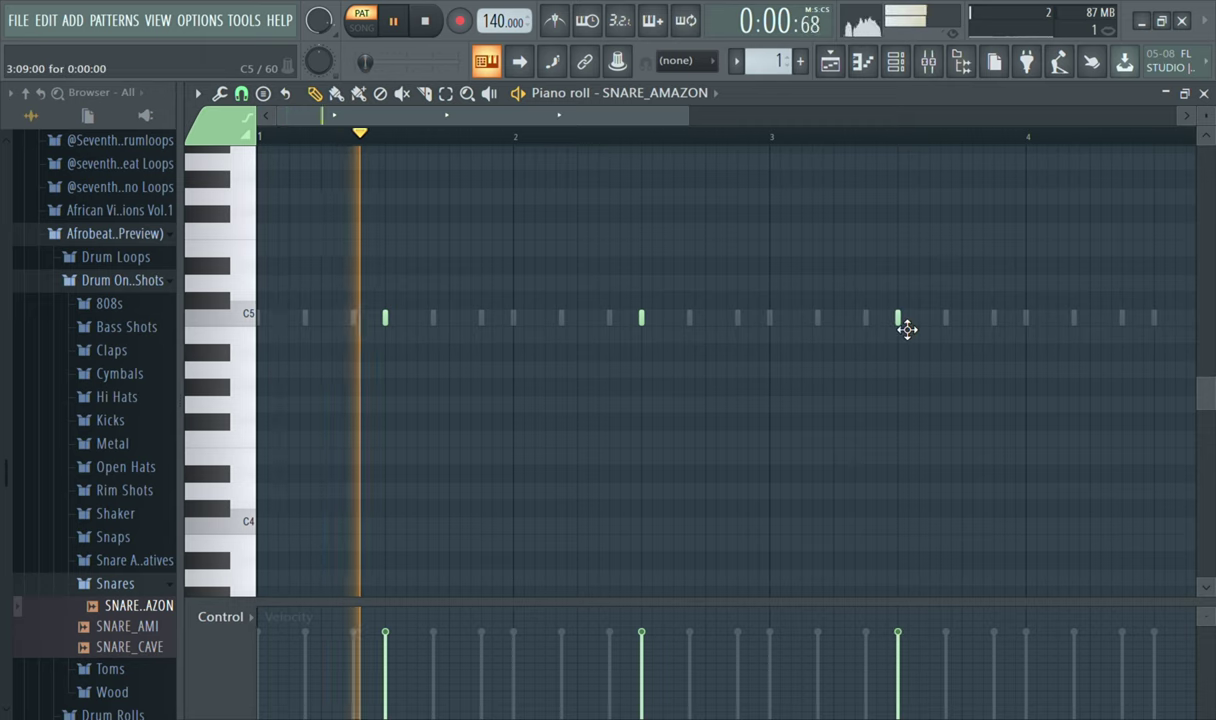
{"action": "left_click_drag", "start_coordinate": [551, 122], "coordinate": [682, 123]}
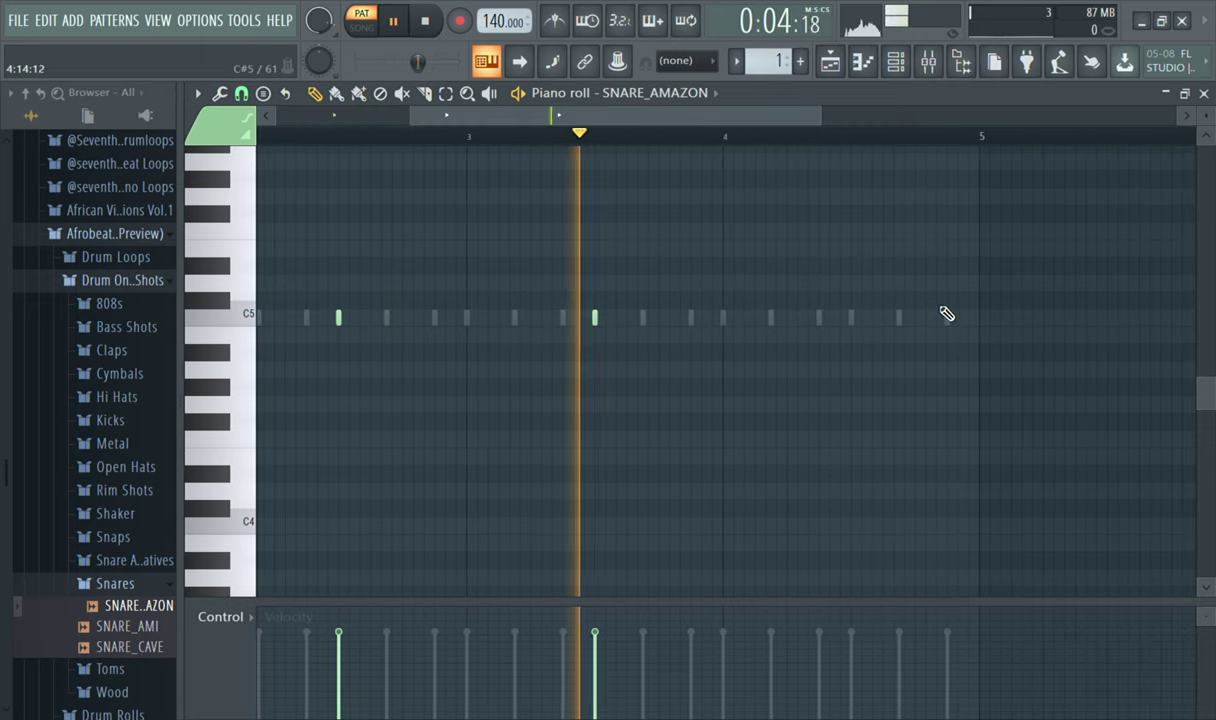
{"action": "left_click", "coordinate": [851, 320]}
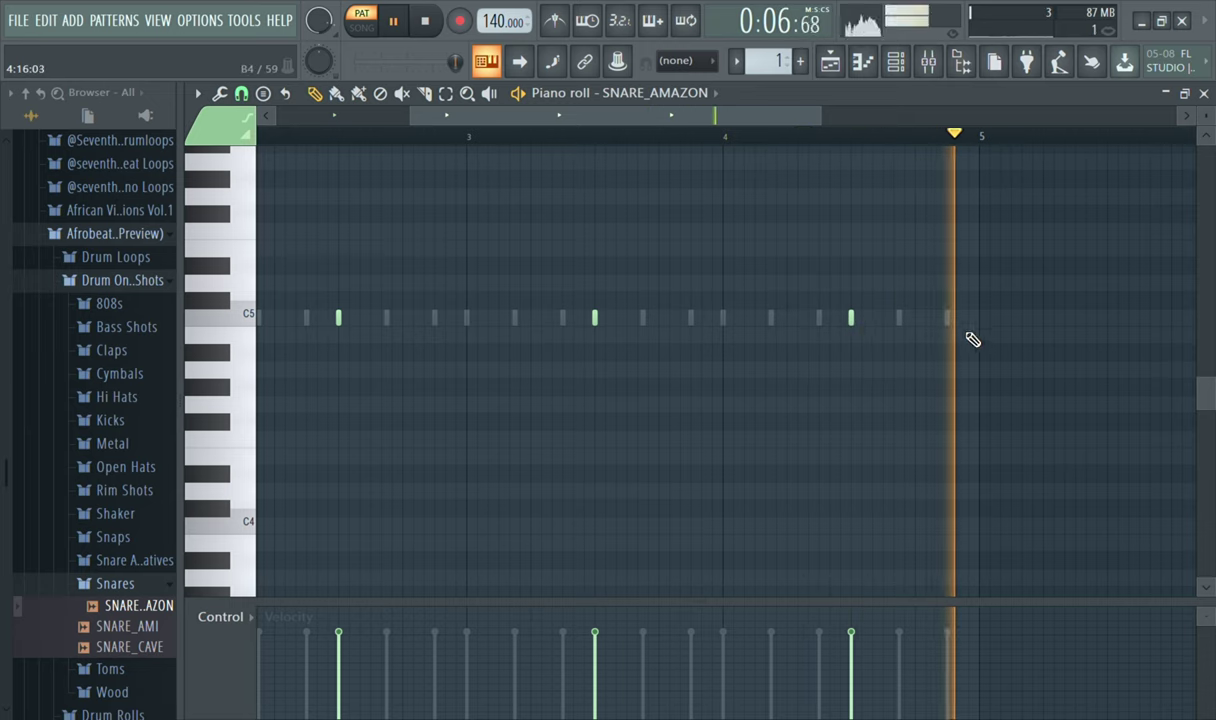
{"action": "left_click", "coordinate": [915, 318]}
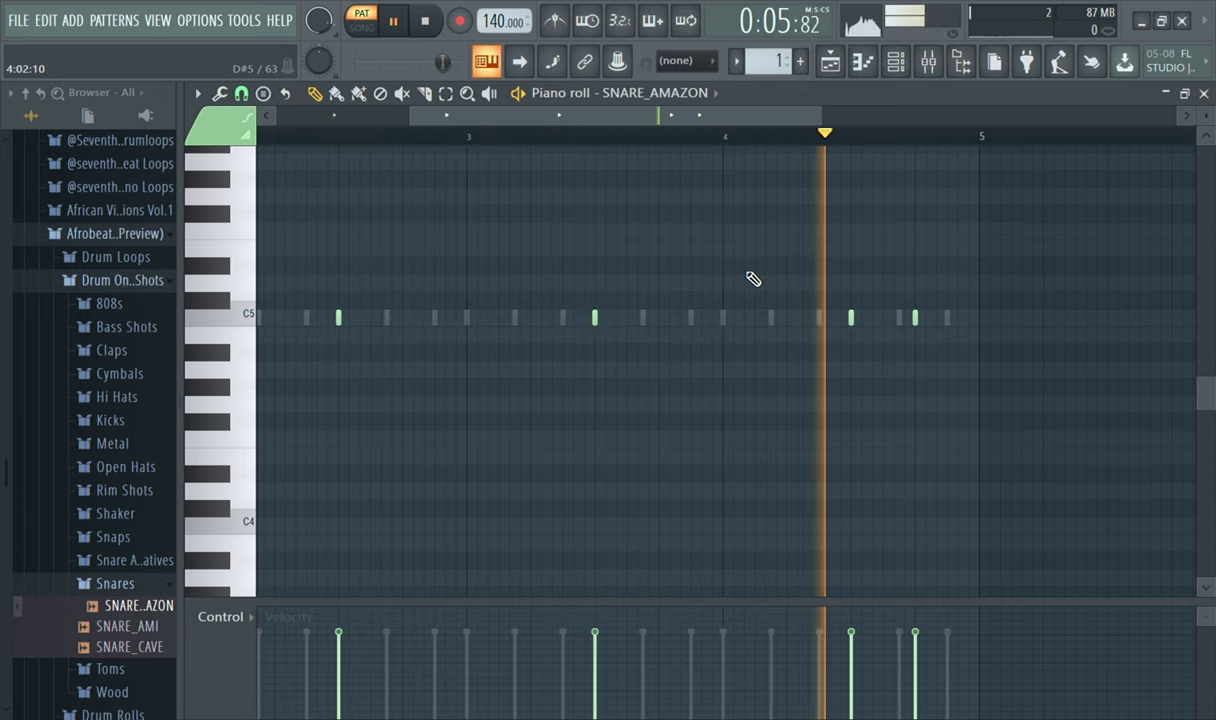
{"action": "right_click", "coordinate": [916, 320]}
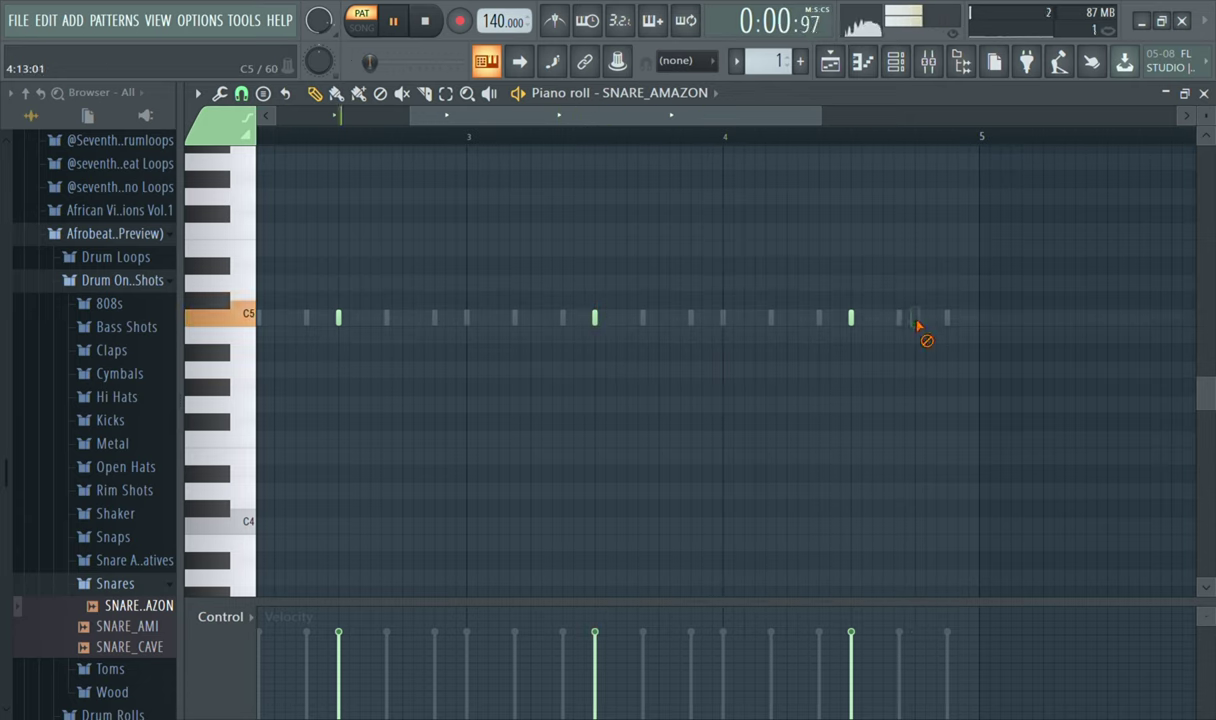
Add a SNARE_AMAZON C5 note on step 15 of bar 4, bring up the channel rack and stop playback.
{"action": "left_click", "coordinate": [948, 322]}
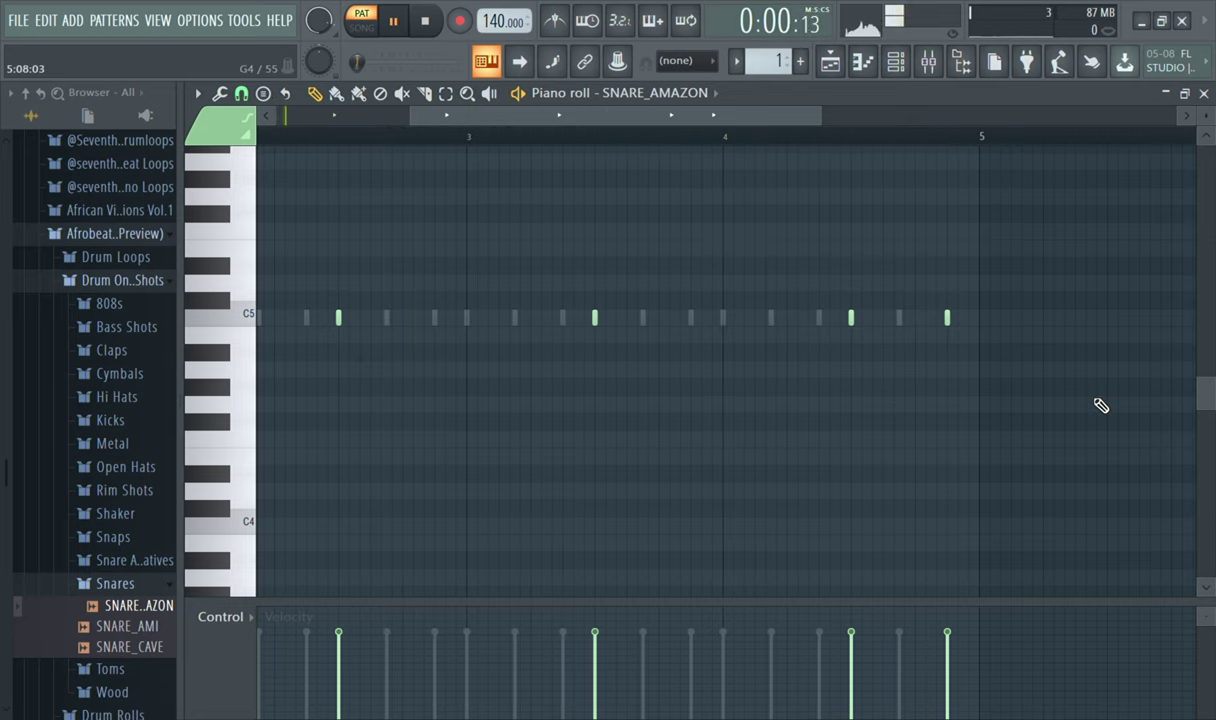
{"action": "left_click", "coordinate": [897, 64]}
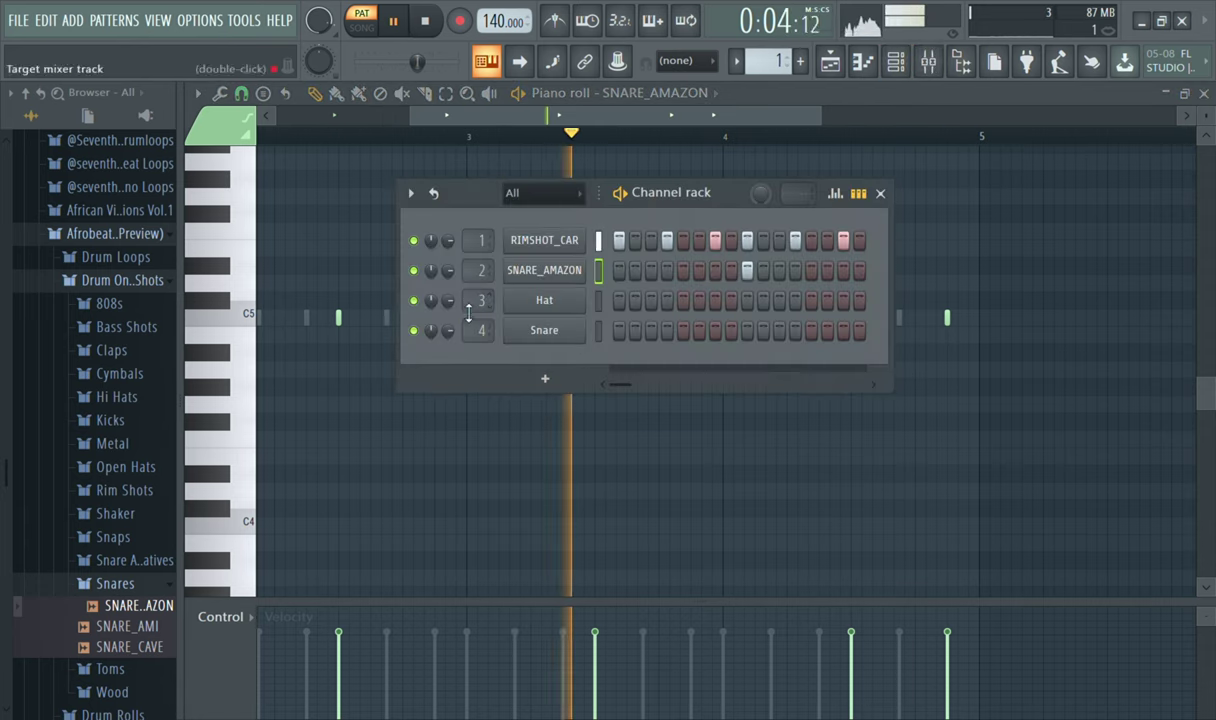
{"action": "key", "text": "space"}
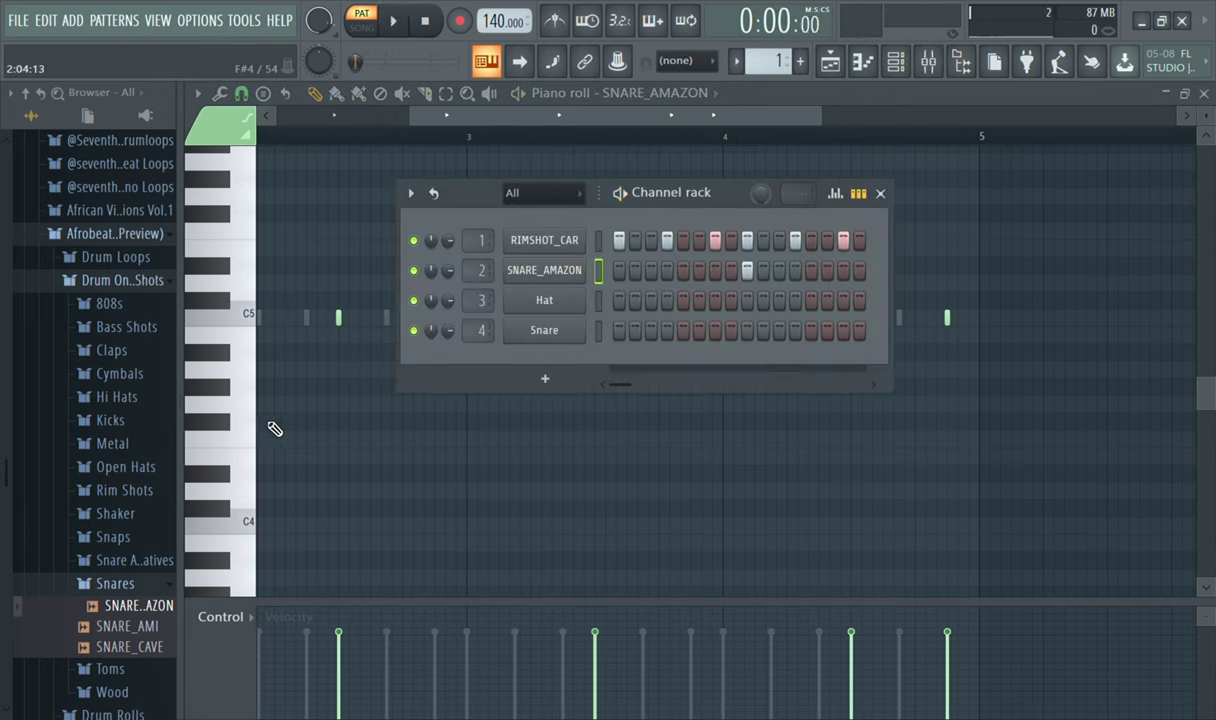
Audition the first five samples in the Kicks folder and replace the Hat channel with KICK_MADE [G].
{"action": "left_click", "coordinate": [138, 428]}
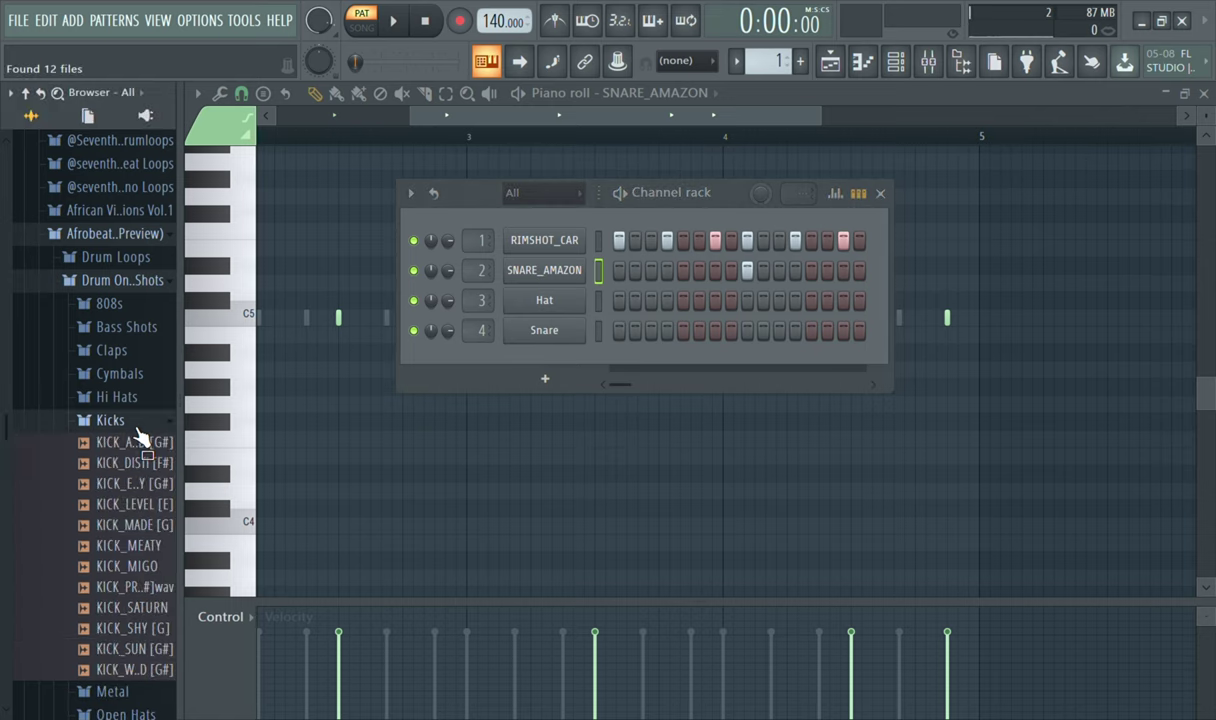
{"action": "left_click", "coordinate": [155, 445]}
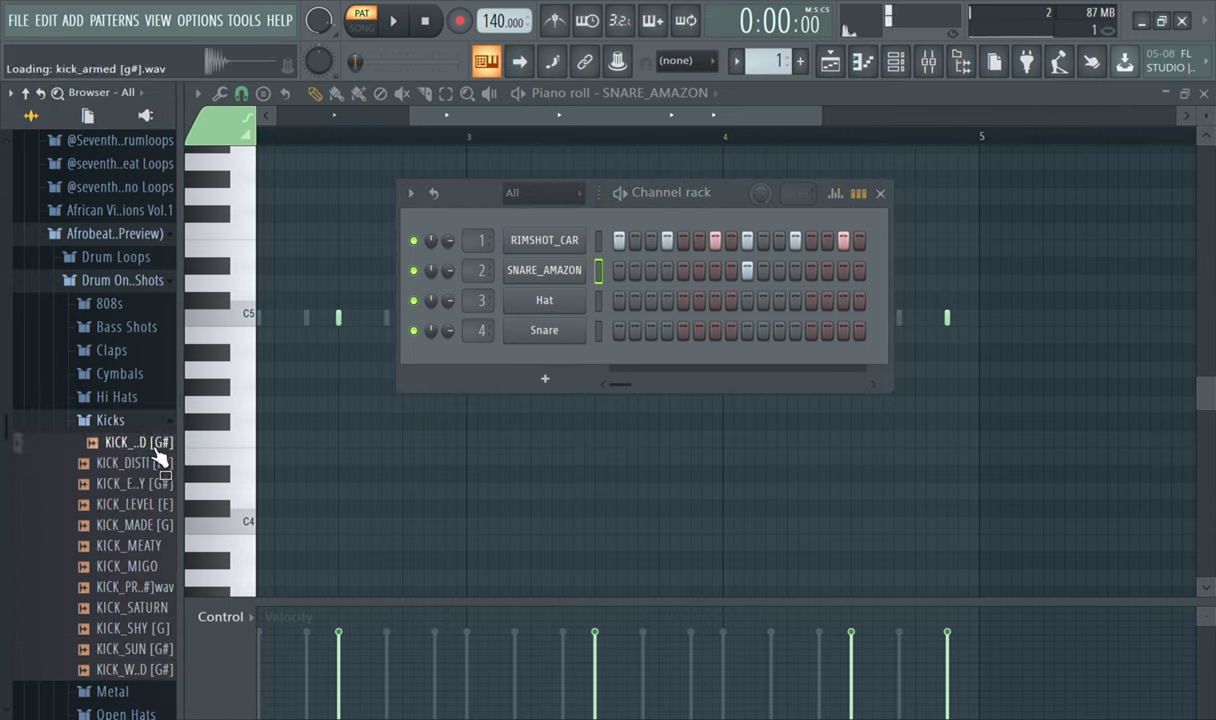
{"action": "left_click", "coordinate": [155, 465]}
{"action": "left_click", "coordinate": [157, 484]}
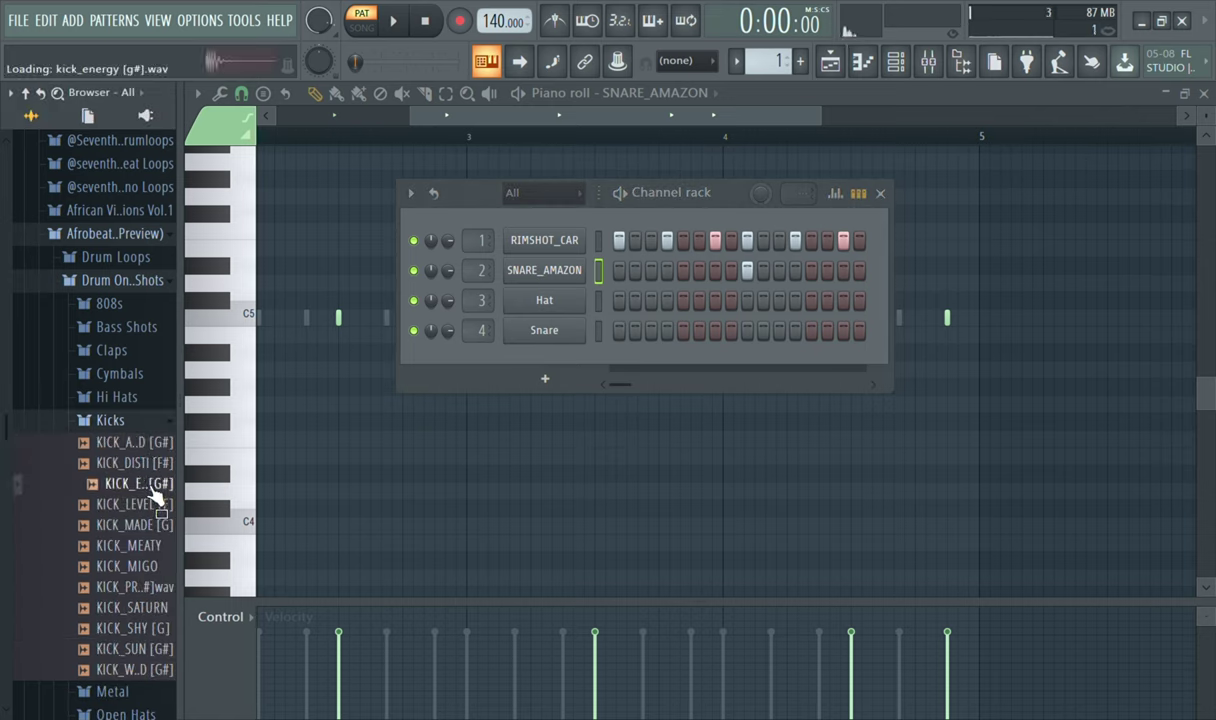
{"action": "left_click", "coordinate": [155, 505]}
{"action": "left_click", "coordinate": [146, 530]}
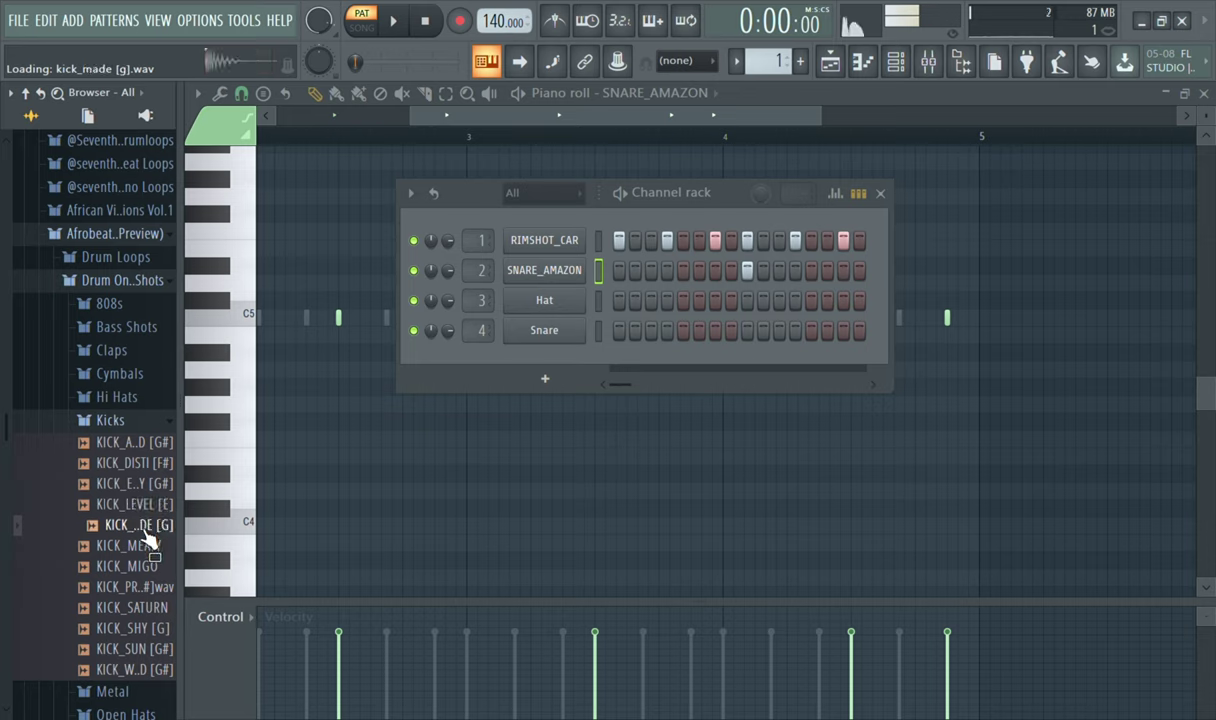
{"action": "left_click_drag", "start_coordinate": [146, 540], "coordinate": [455, 330]}
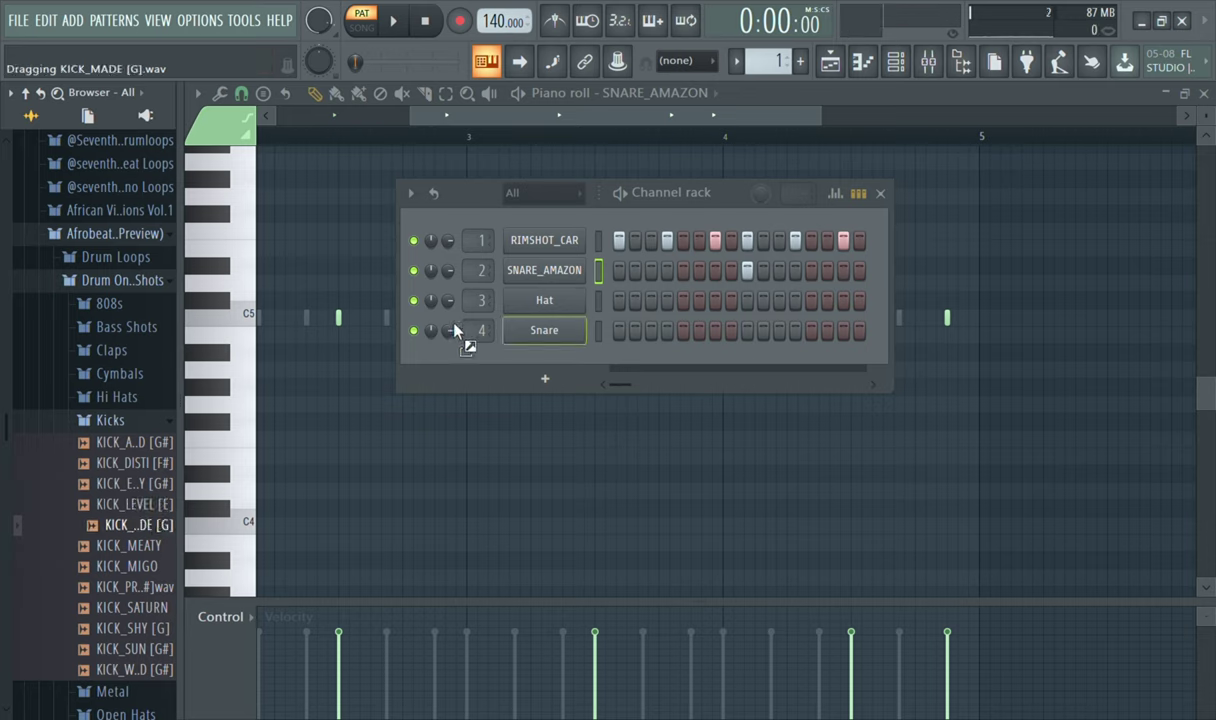
{"action": "left_click_drag", "start_coordinate": [535, 306], "coordinate": [541, 310]}
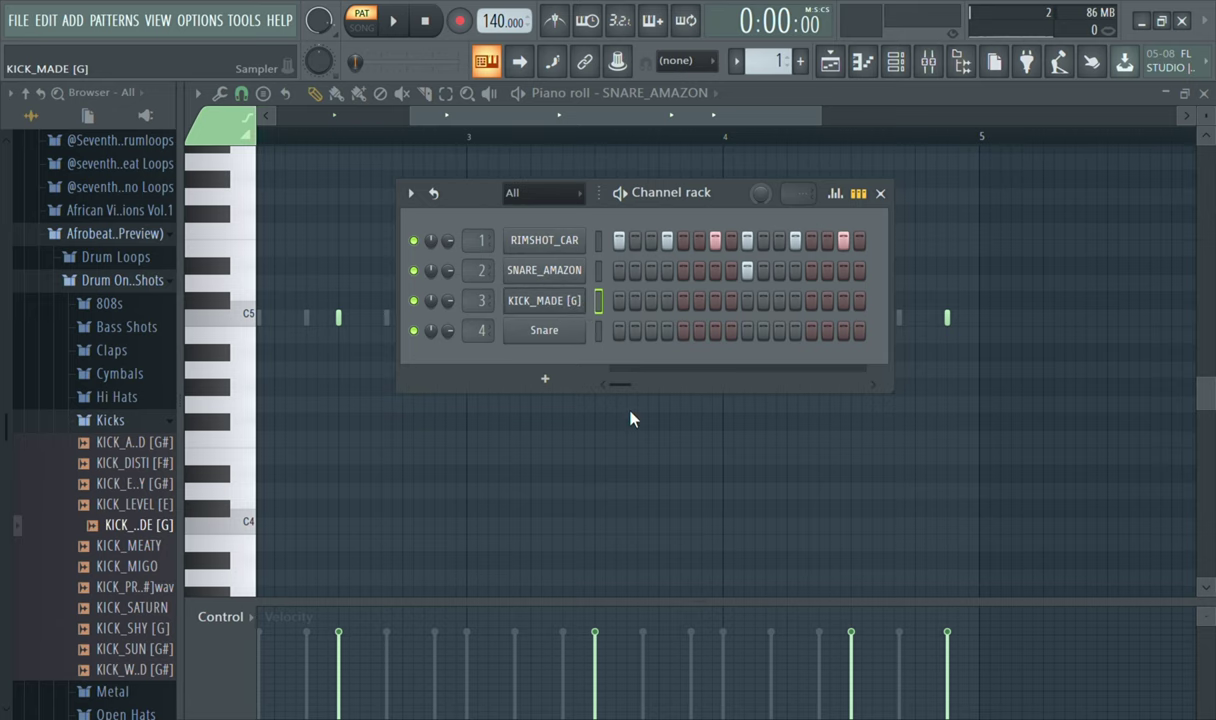
Enable the KICK_MADE [G] channel's volume envelope with attack, decay, sustain and release at zero and a short hold.
{"action": "left_click", "coordinate": [545, 300]}
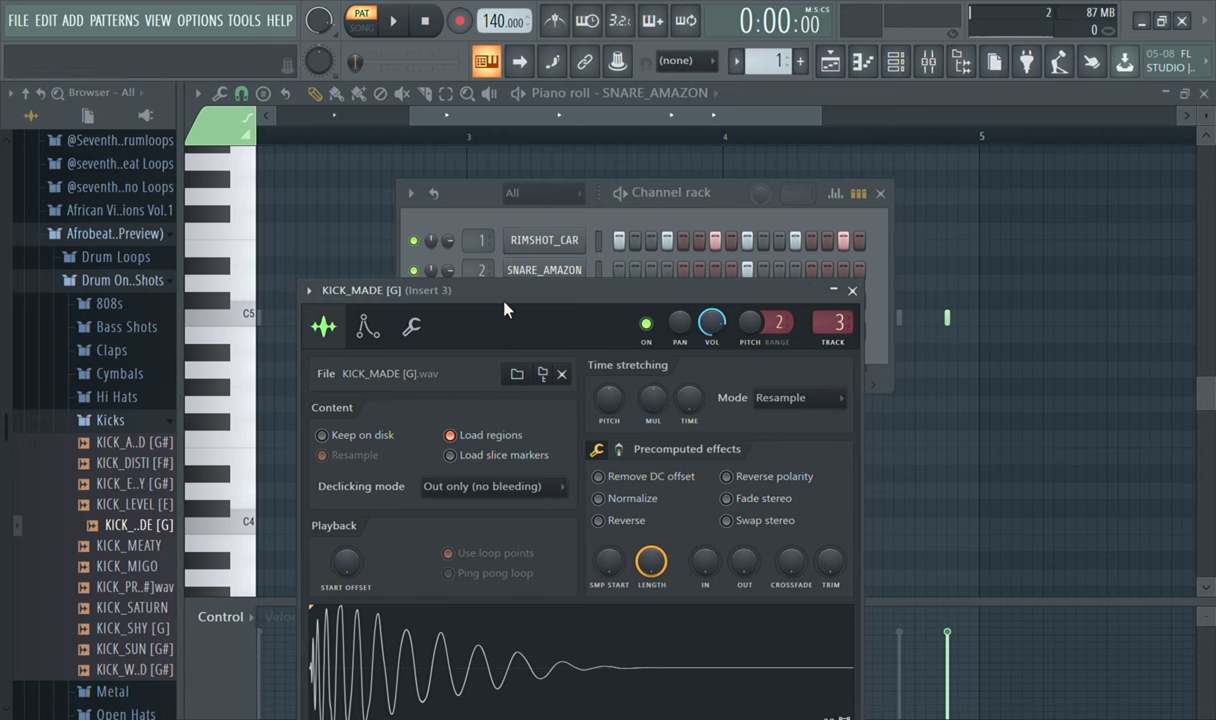
{"action": "left_click_drag", "start_coordinate": [477, 286], "coordinate": [513, 244]}
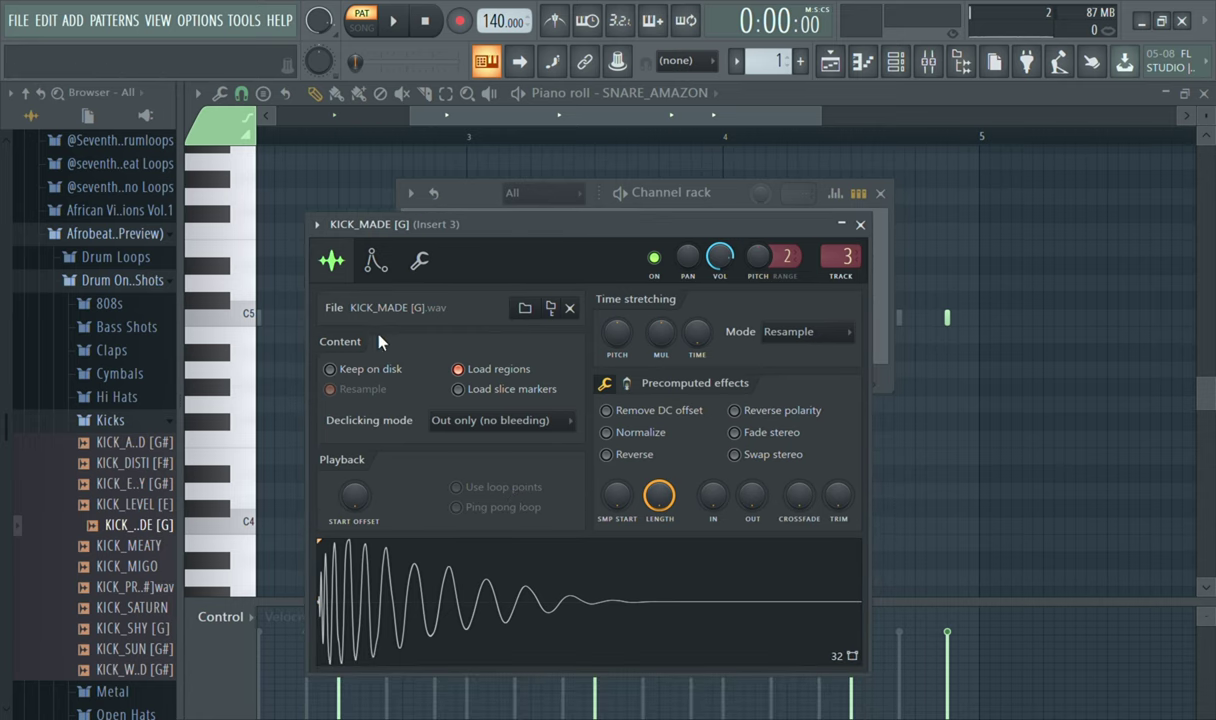
{"action": "left_click", "coordinate": [375, 262]}
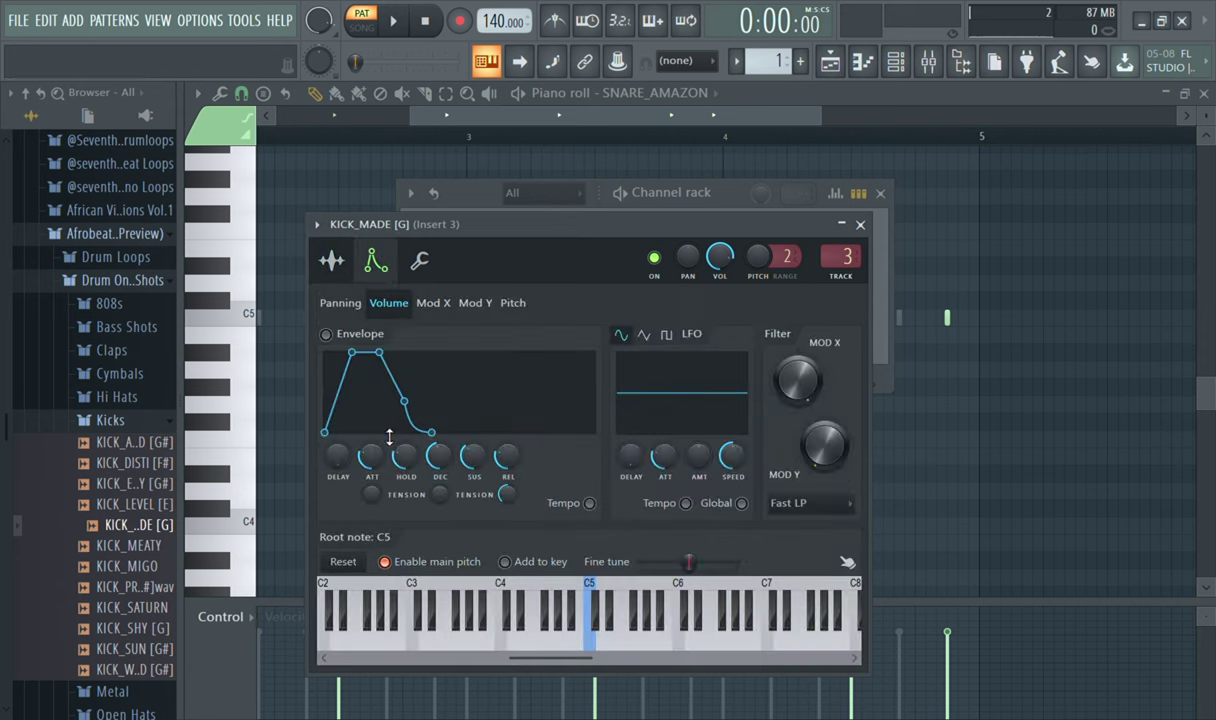
{"action": "left_click_drag", "start_coordinate": [372, 456], "coordinate": [354, 428]}
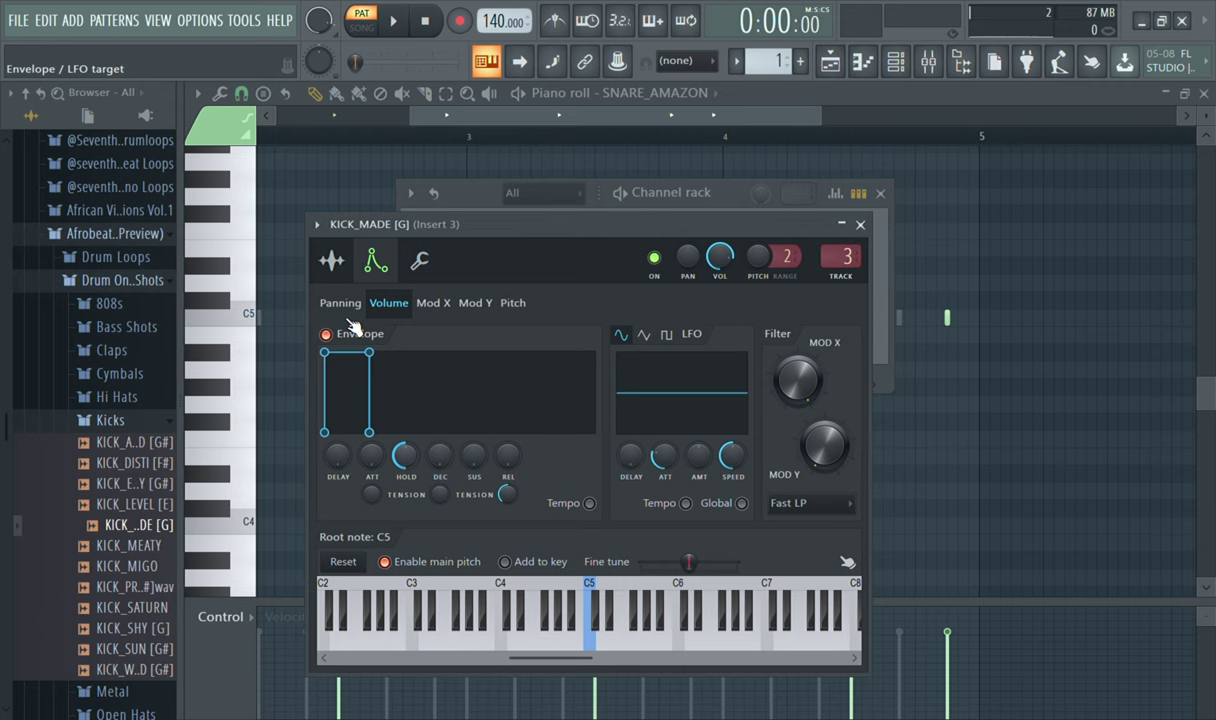
Move the KICK_MADE [G] sample start slightly forward to trim its beginning, preview the kick and close the channel settings.
{"action": "left_click", "coordinate": [333, 262]}
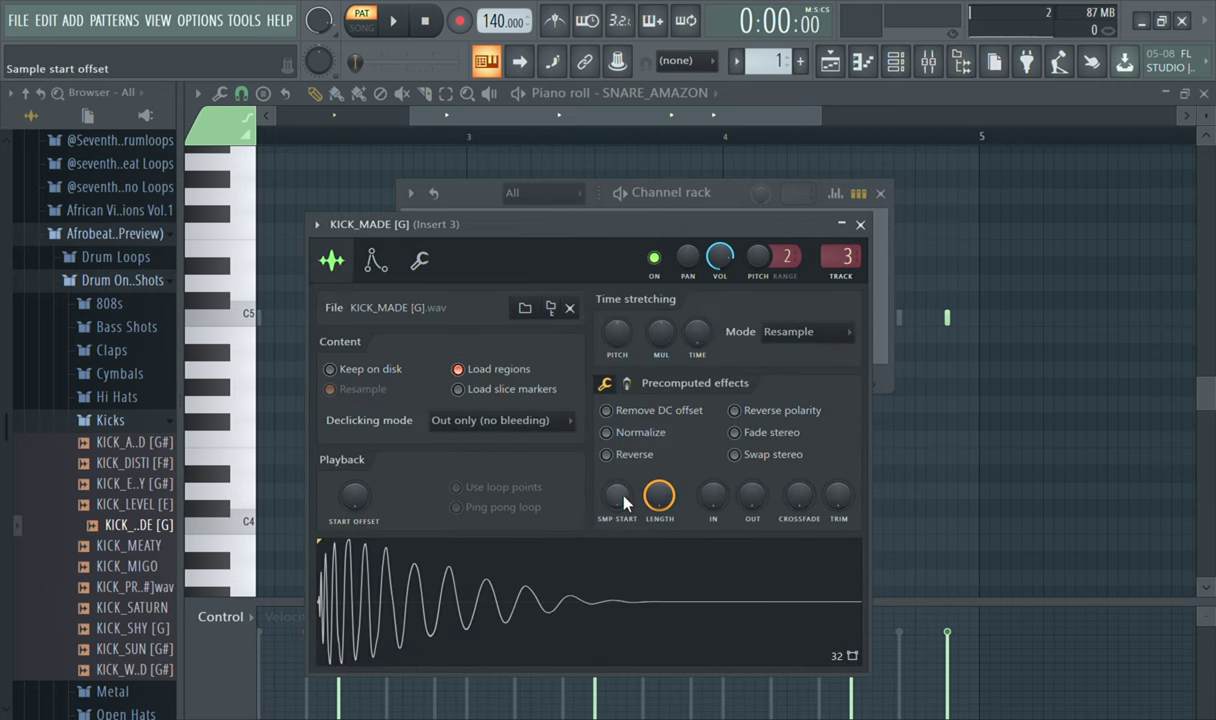
{"action": "left_click_drag", "start_coordinate": [624, 503], "coordinate": [624, 495]}
{"action": "left_click", "coordinate": [584, 597]}
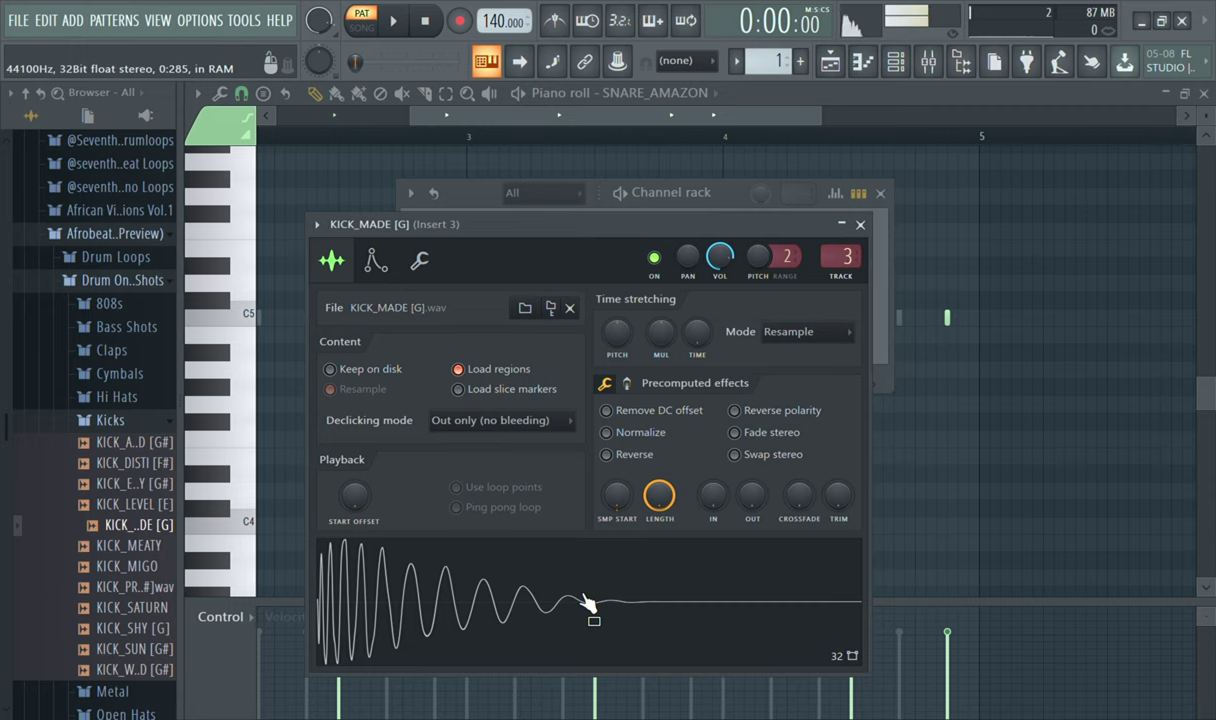
{"action": "left_click", "coordinate": [860, 225]}
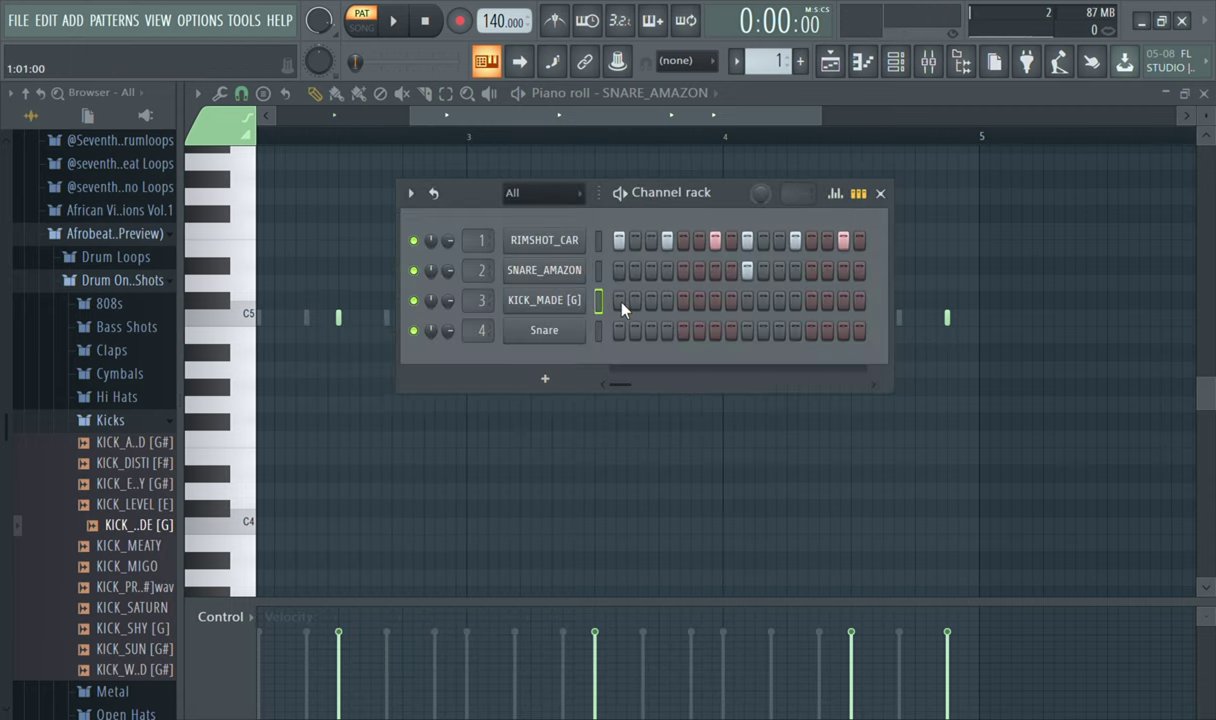
With the pattern playing, place KICK_MADE [G] hits on steps 1 and 7, removing a trial hit on step 6.
{"action": "key", "text": "space"}
{"action": "left_click", "coordinate": [700, 302]}
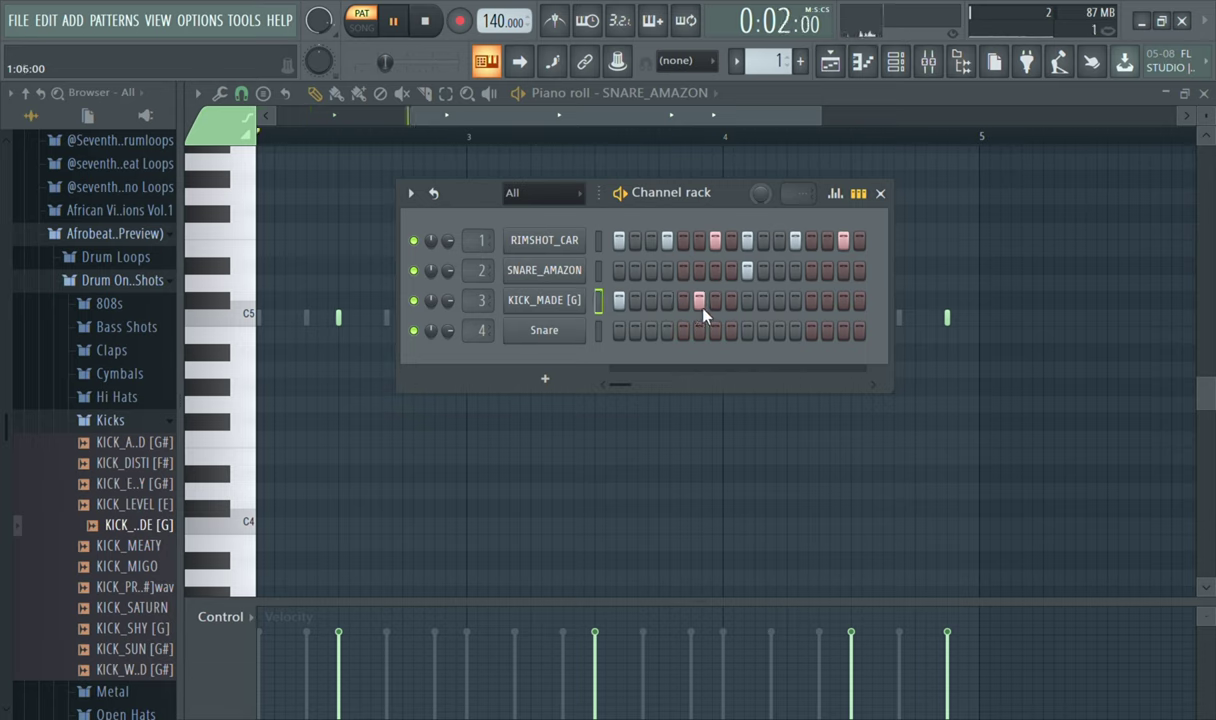
{"action": "left_click", "coordinate": [703, 306]}
{"action": "left_click", "coordinate": [718, 306]}
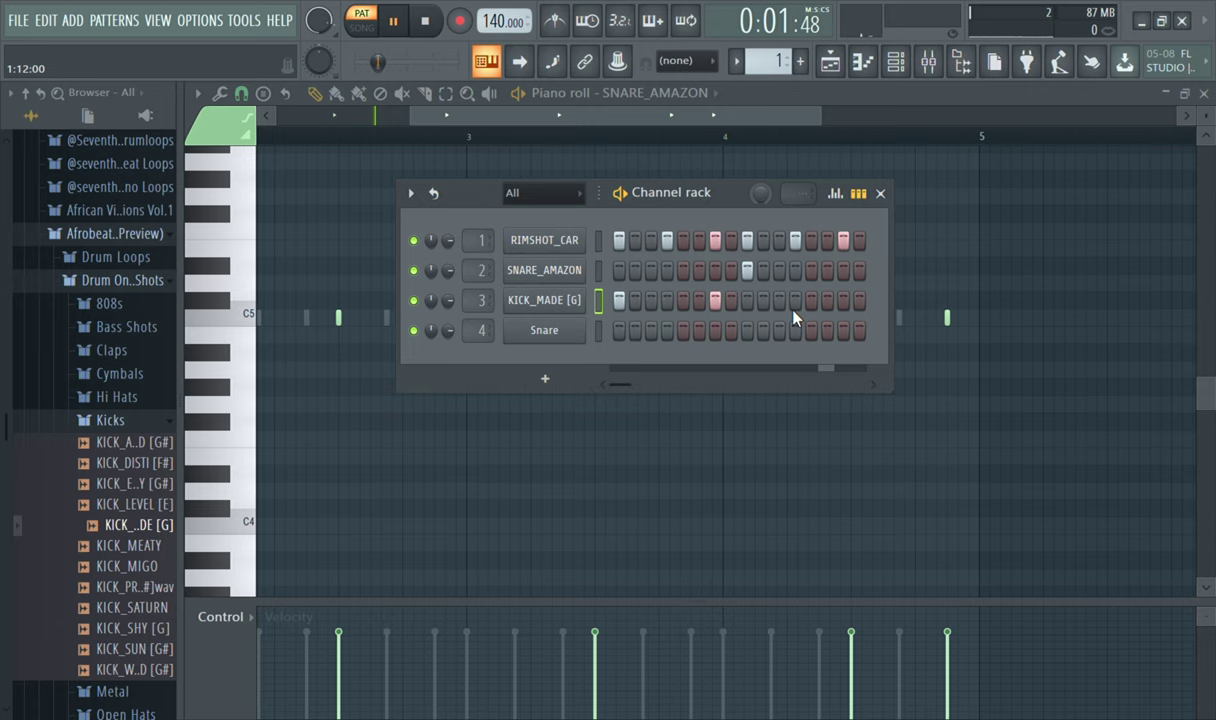
Switch the piano roll to the KICK_MADE [G] channel and restart the pattern from bar 1.
{"action": "left_click", "coordinate": [594, 122]}
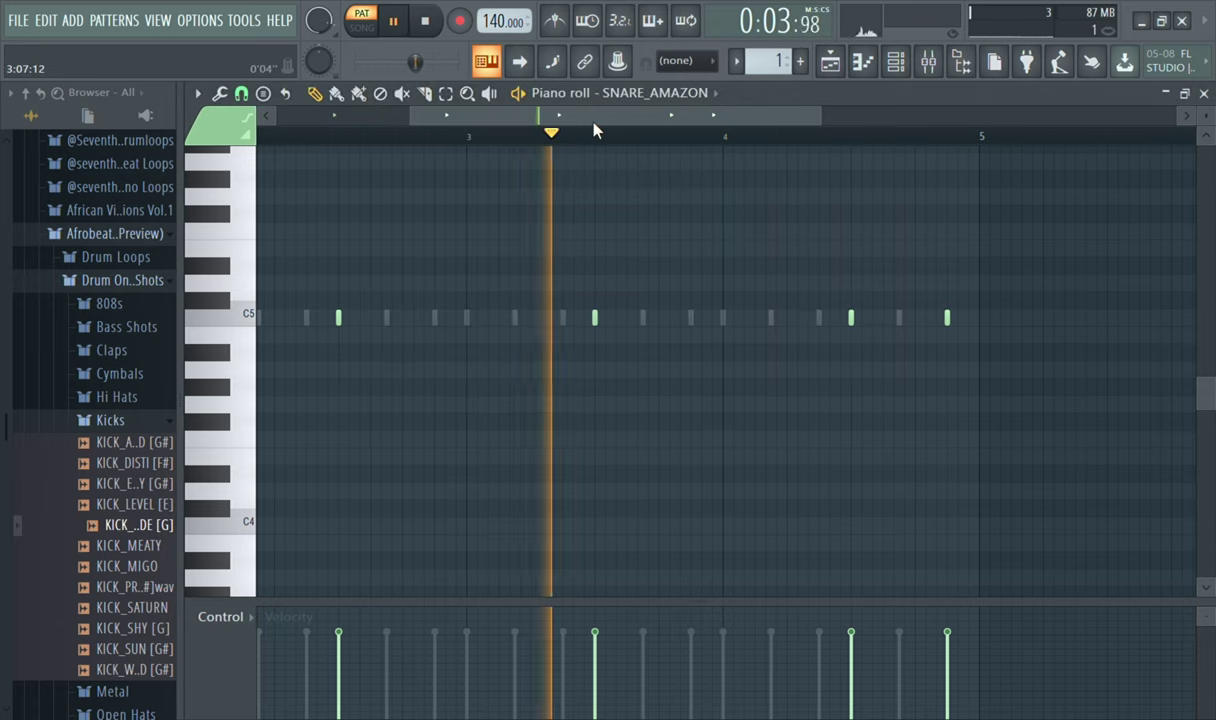
{"action": "left_click", "coordinate": [676, 94]}
{"action": "left_click", "coordinate": [641, 164]}
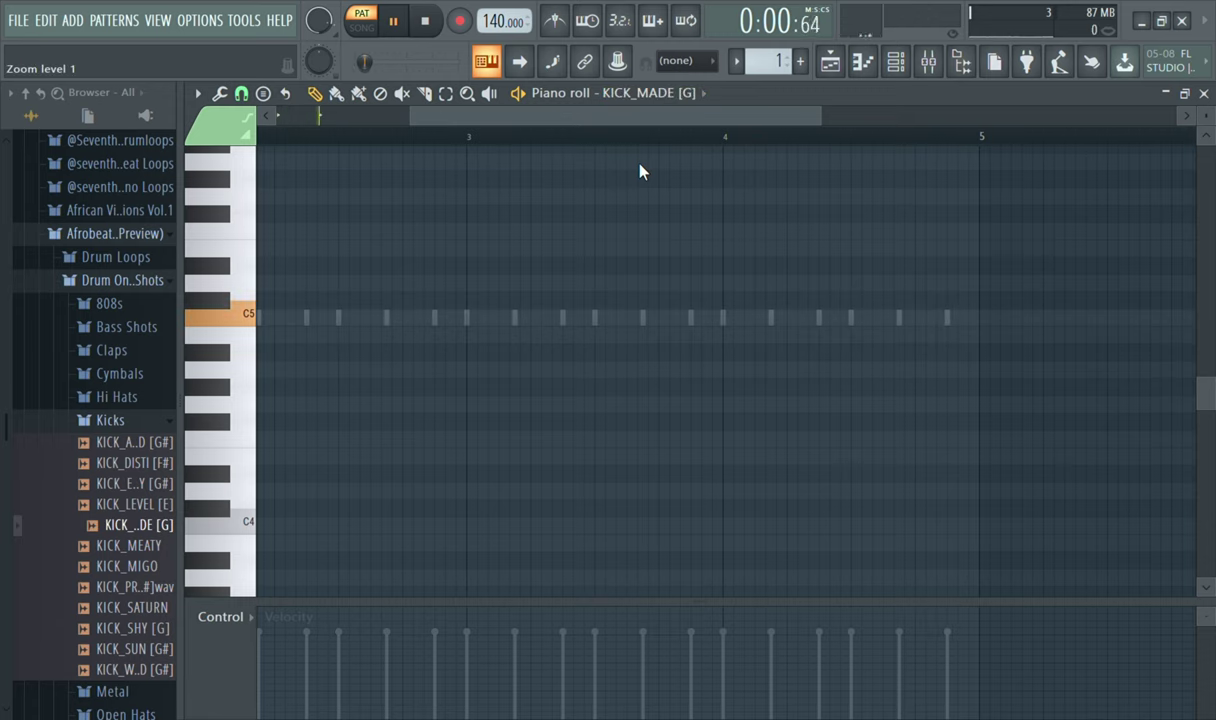
{"action": "left_click_drag", "start_coordinate": [658, 117], "coordinate": [480, 117]}
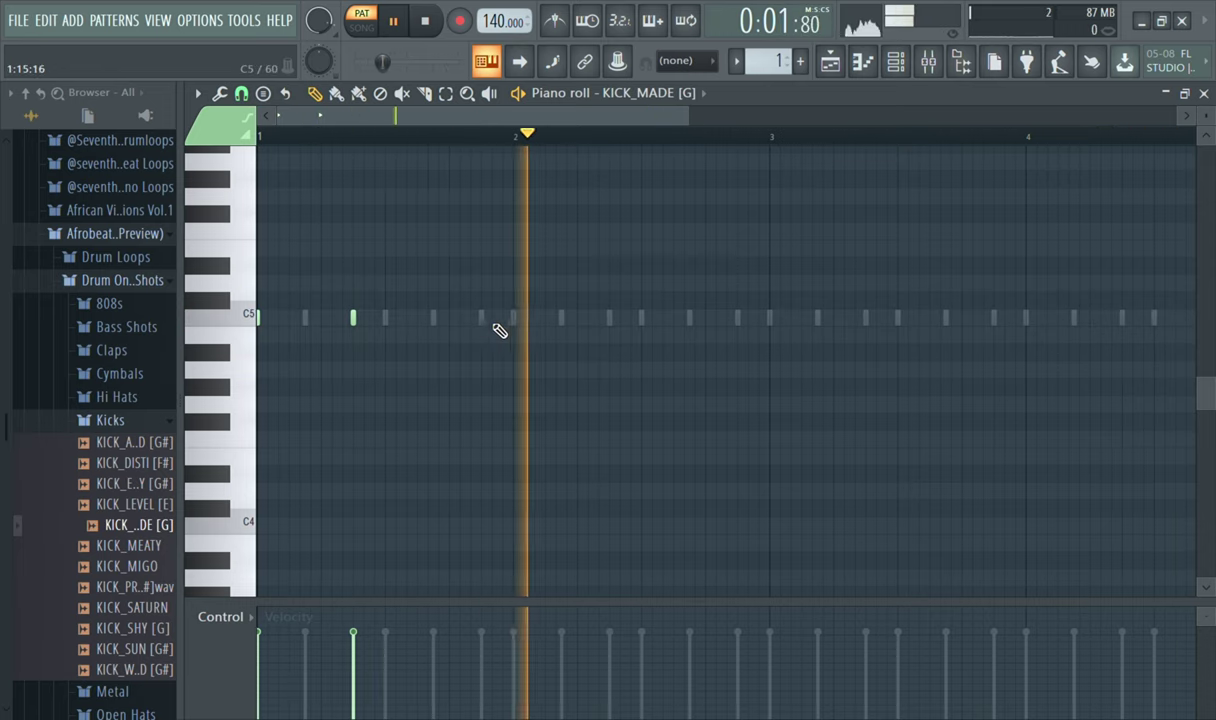
{"action": "key", "text": "space"}
{"action": "key", "text": "space"}
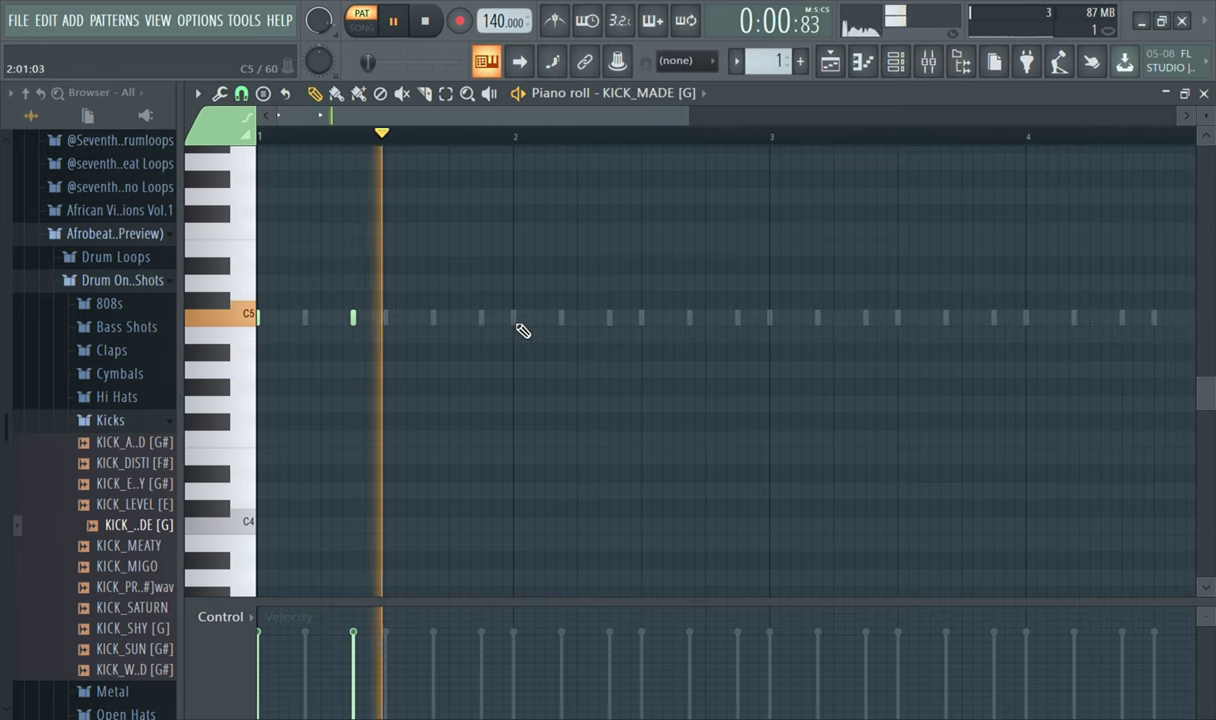
Add KICK_MADE [G] C5 notes on steps 5 and 13 of bar 2, deleting a trial note just before step 4.
{"action": "left_click", "coordinate": [557, 317]}
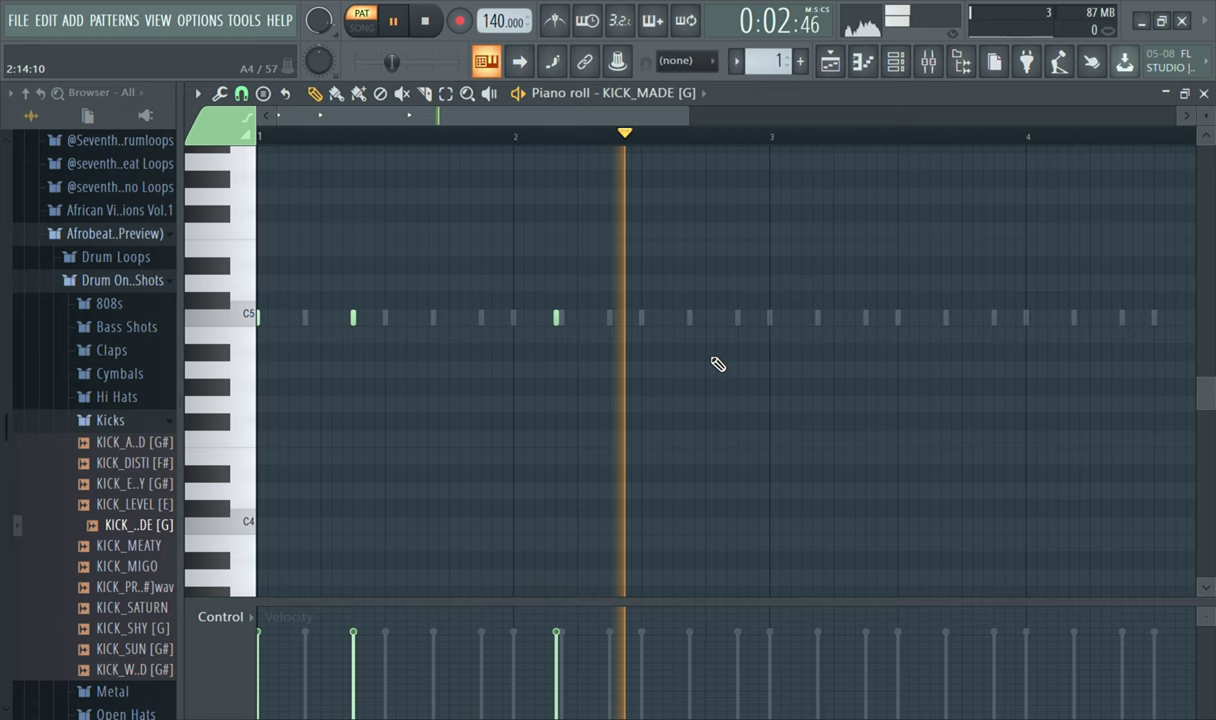
{"action": "right_click", "coordinate": [558, 318]}
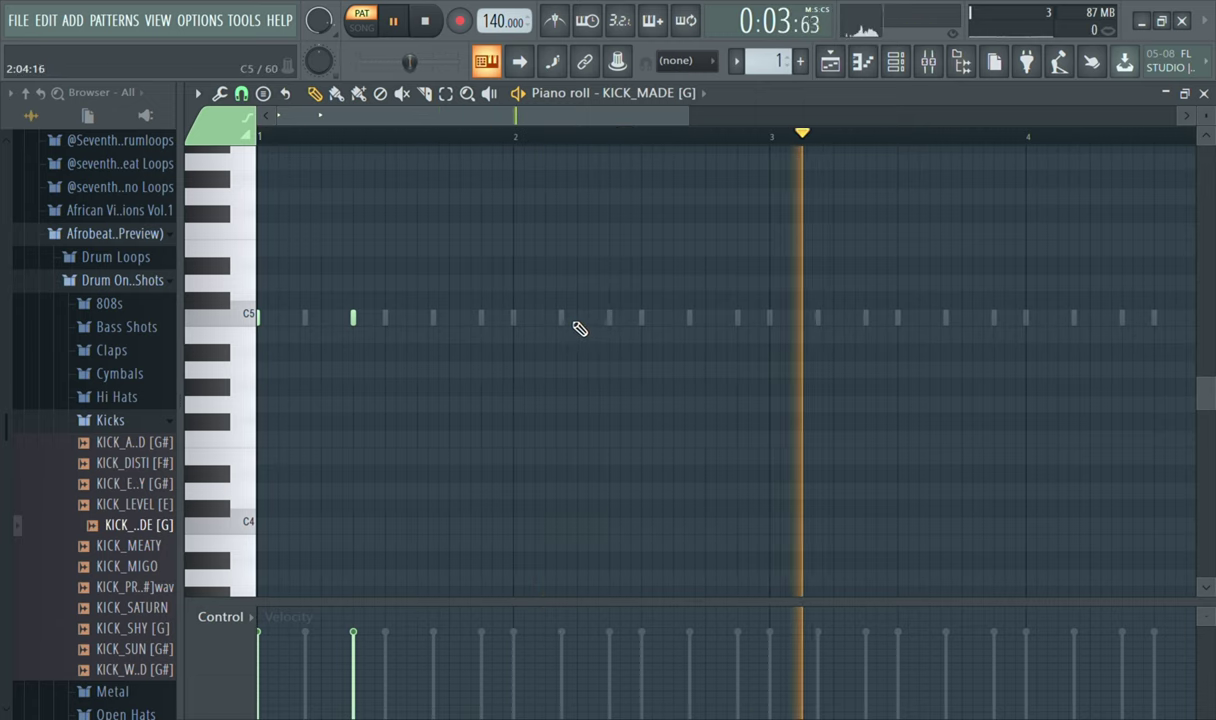
{"action": "left_click", "coordinate": [579, 319]}
{"action": "key", "text": "space"}
{"action": "key", "text": "space"}
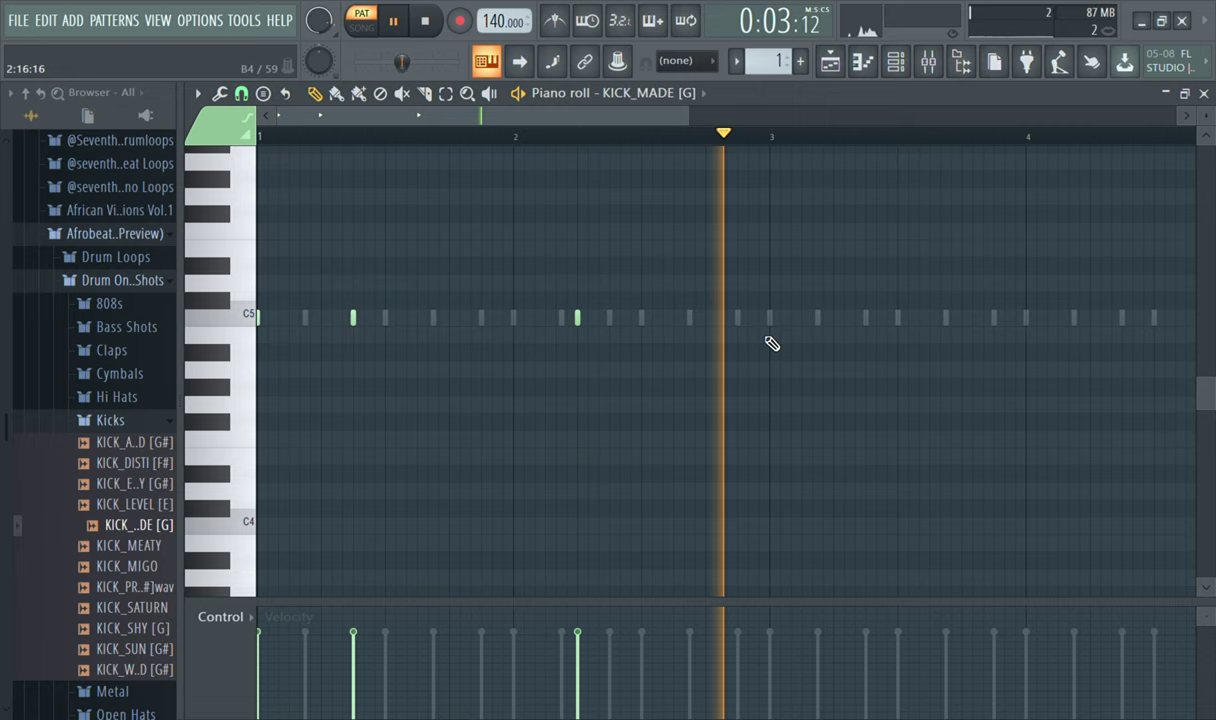
{"action": "left_click", "coordinate": [707, 320]}
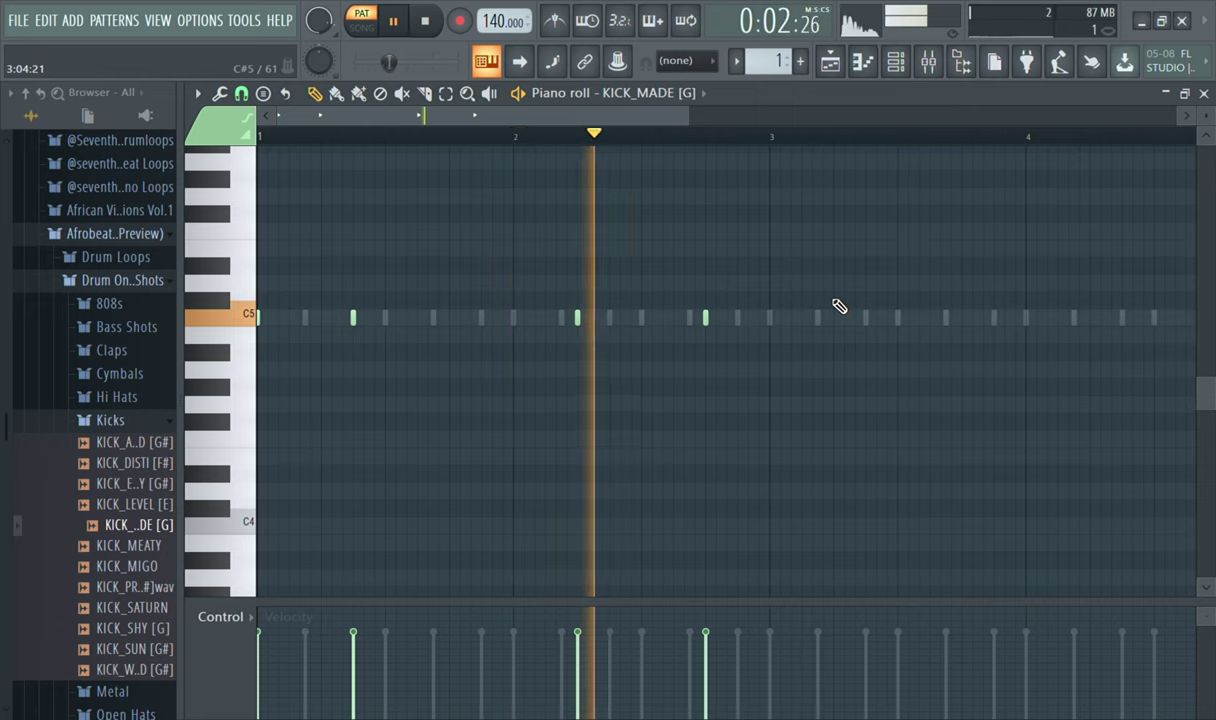
Add KICK_MADE [G] C5 notes on steps 1 and 7 of bar 3 and on step 13 of bar 4.
{"action": "left_click", "coordinate": [779, 320]}
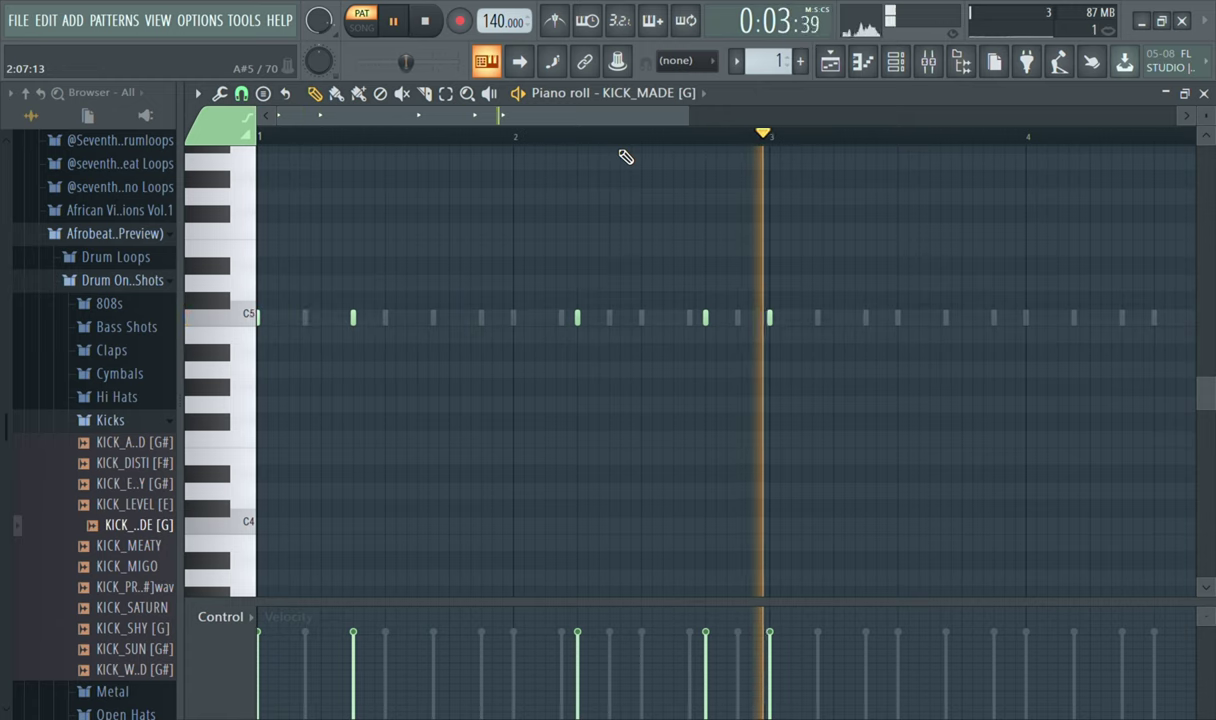
{"action": "left_click", "coordinate": [870, 319]}
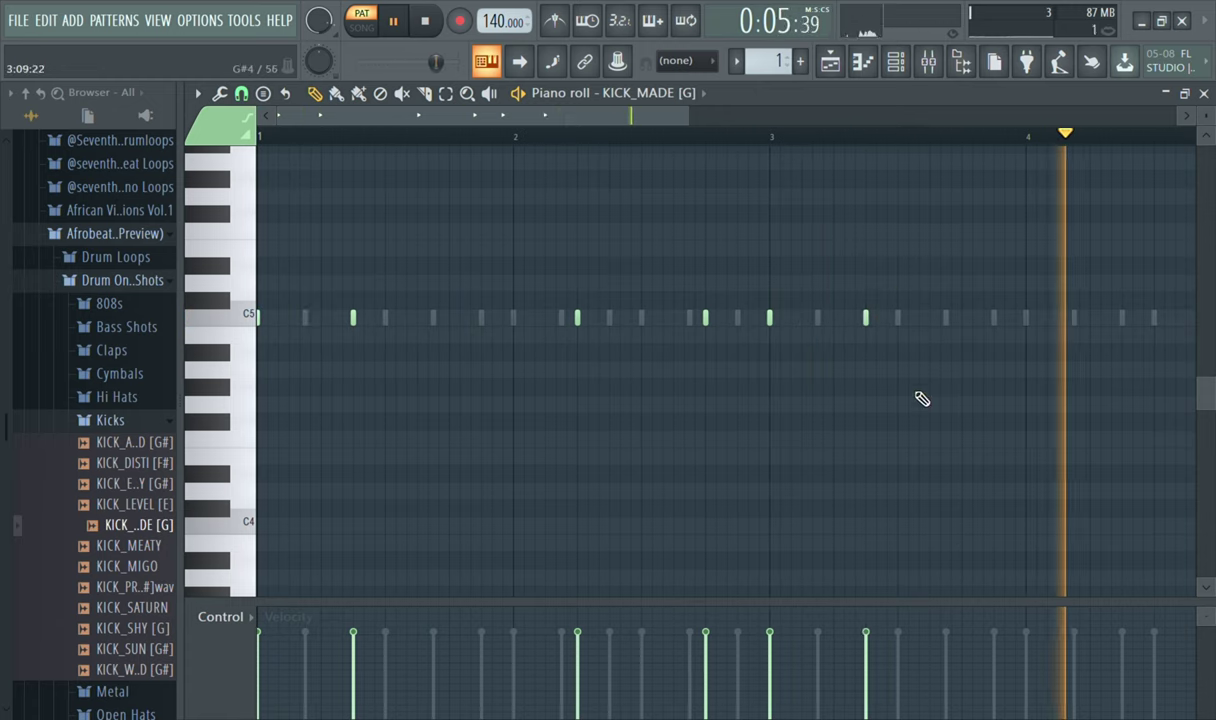
{"action": "left_click_drag", "start_coordinate": [573, 123], "coordinate": [657, 130]}
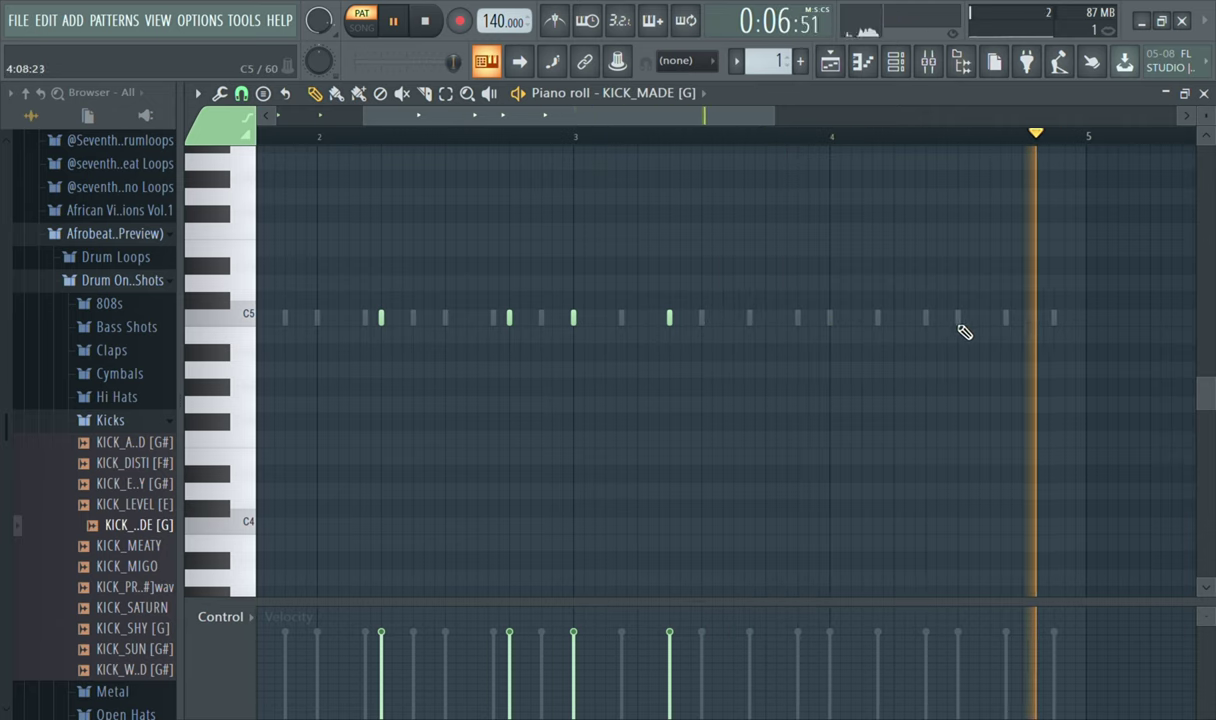
{"action": "left_click", "coordinate": [1023, 320]}
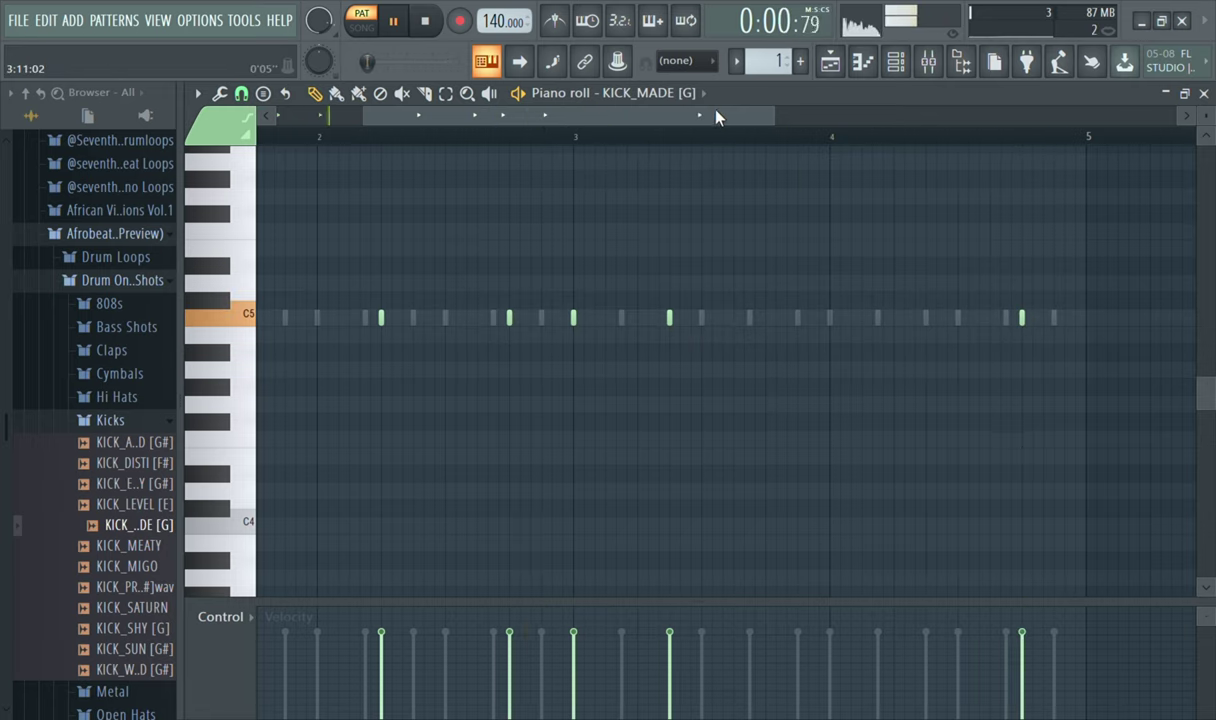
{"action": "left_click_drag", "start_coordinate": [700, 118], "coordinate": [600, 118]}
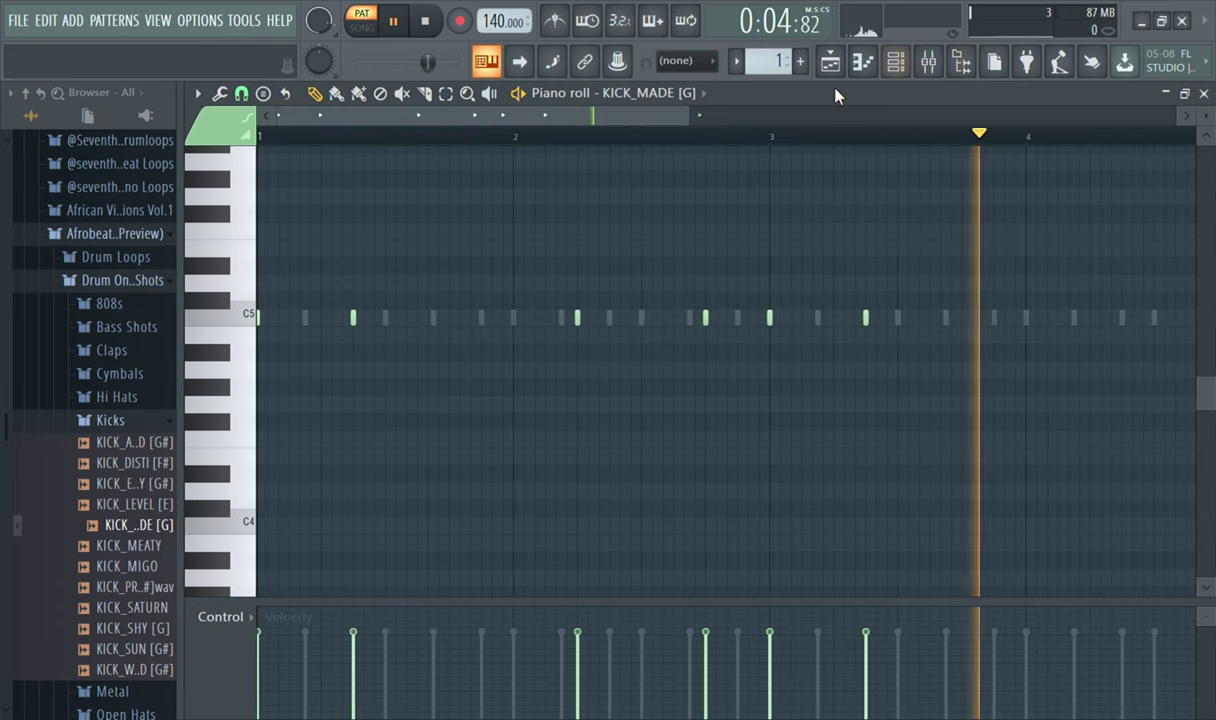
Replace the Snare channel in the channel rack with SNAP_BRIGHT from the Snaps folder.
{"action": "left_click", "coordinate": [897, 62]}
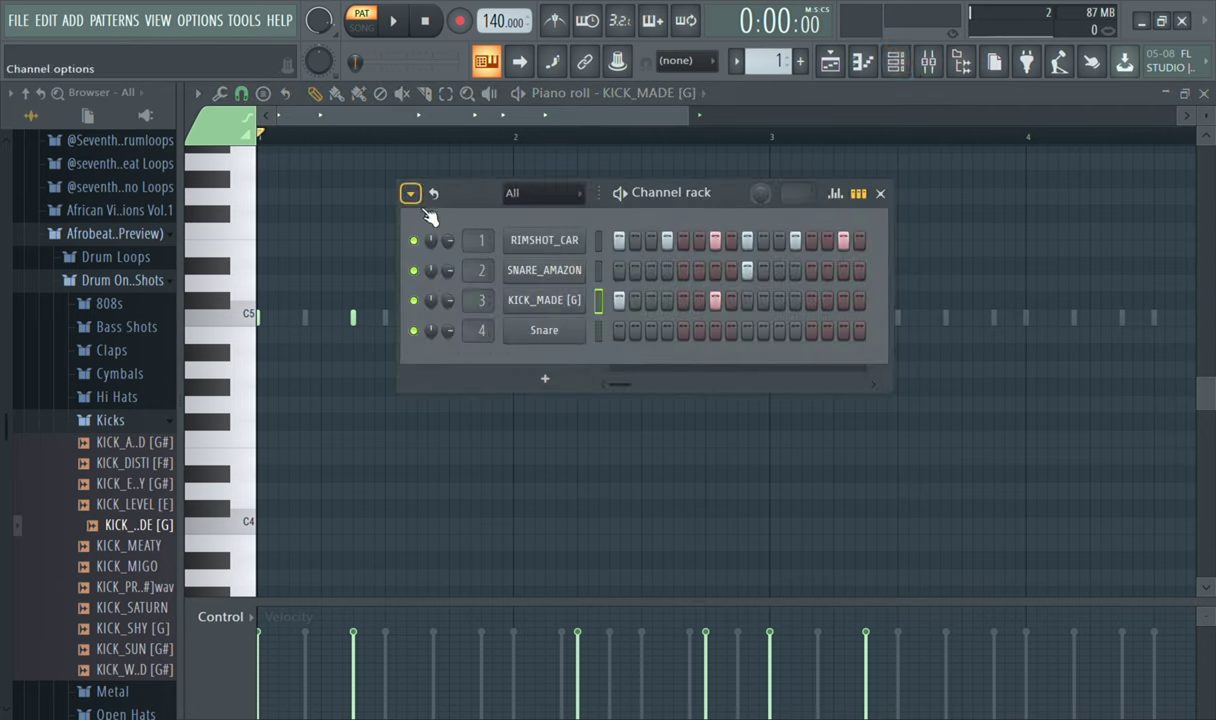
{"action": "left_click", "coordinate": [110, 420]}
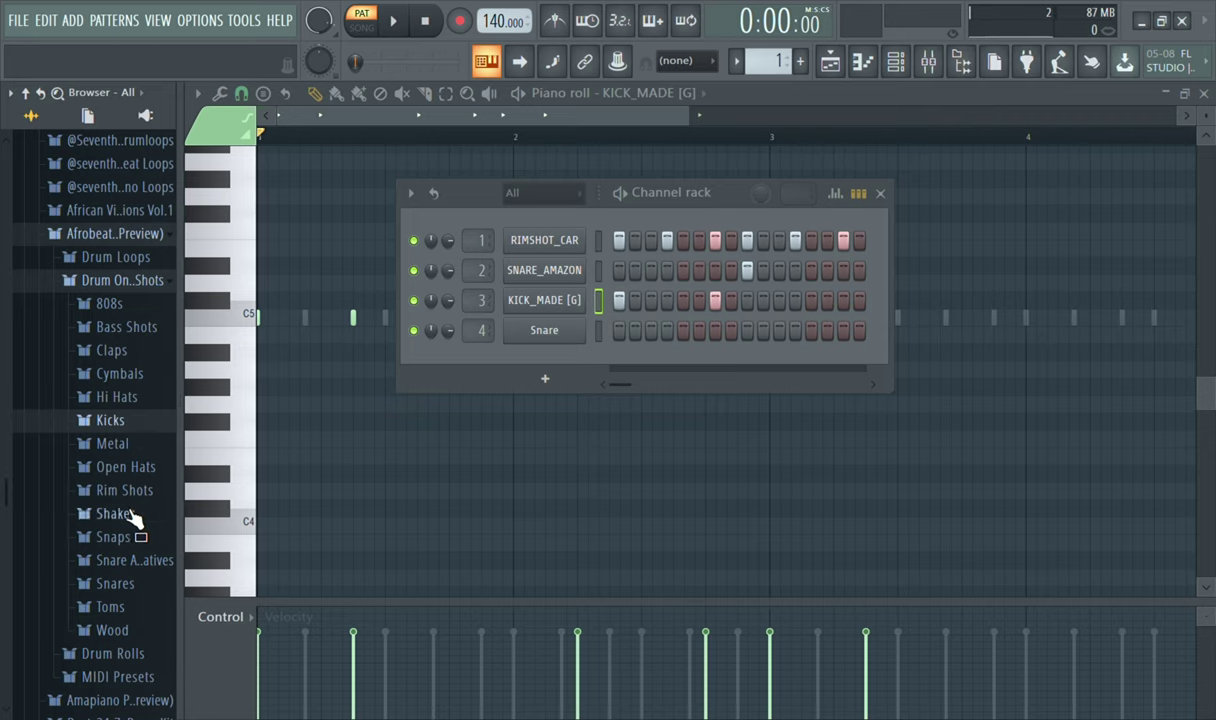
{"action": "left_click", "coordinate": [113, 537]}
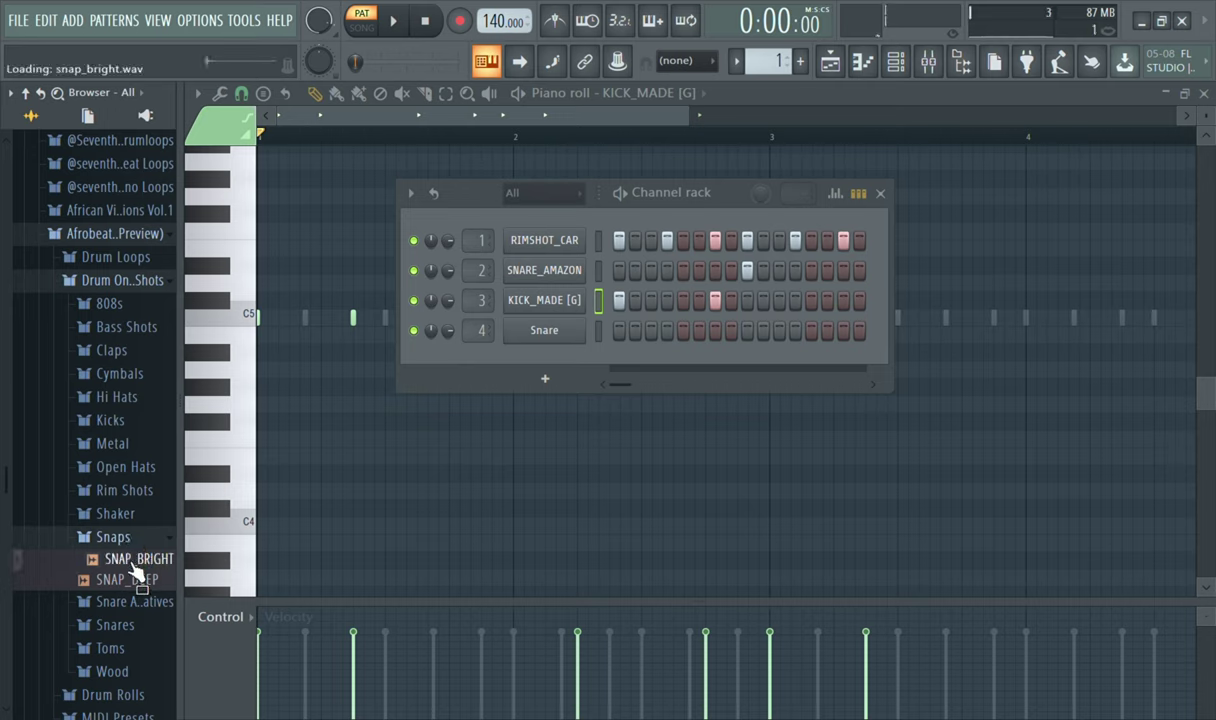
{"action": "left_click_drag", "start_coordinate": [536, 349], "coordinate": [557, 337]}
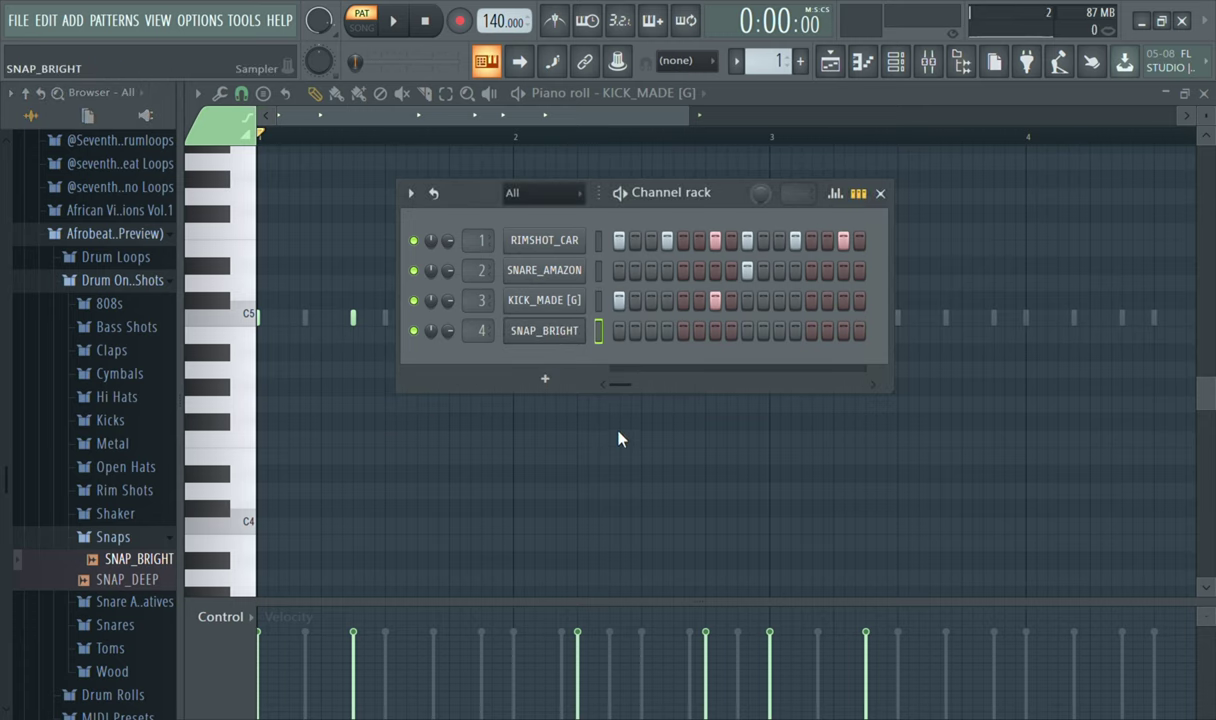
Enable SNAP_BRIGHT's volume envelope with the attack at minimum and recheck its envelope and sample settings.
{"action": "left_click", "coordinate": [558, 332]}
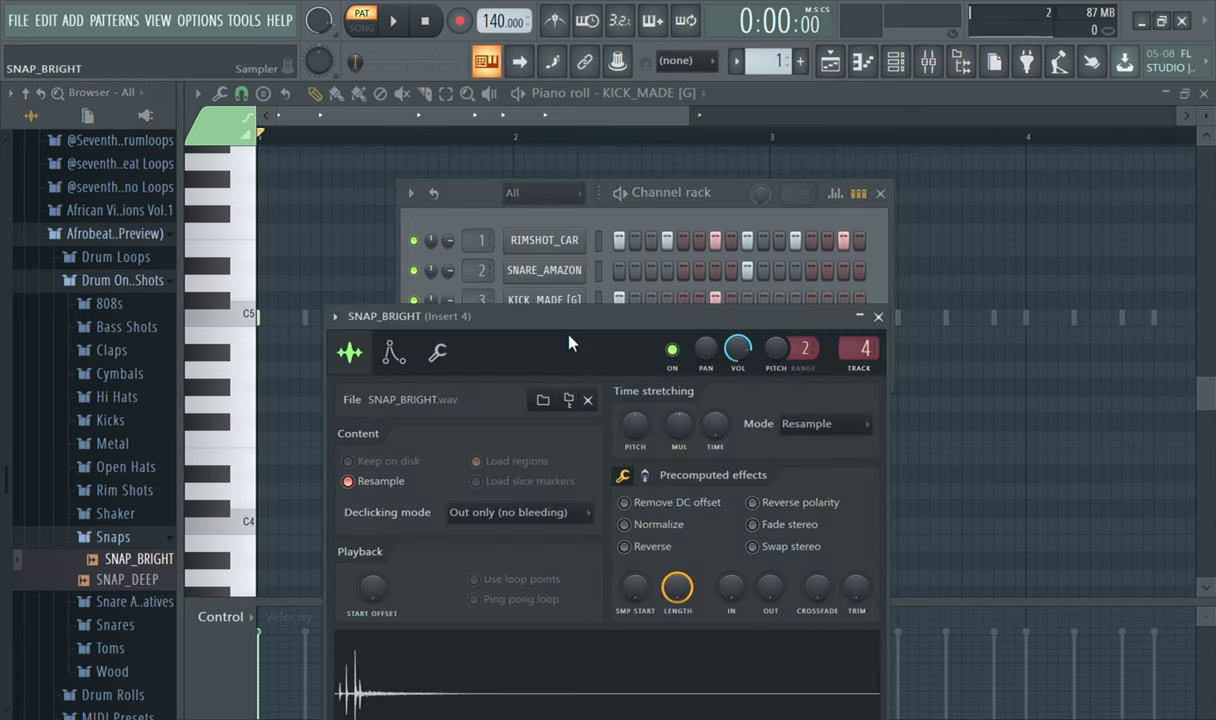
{"action": "left_click", "coordinate": [393, 354]}
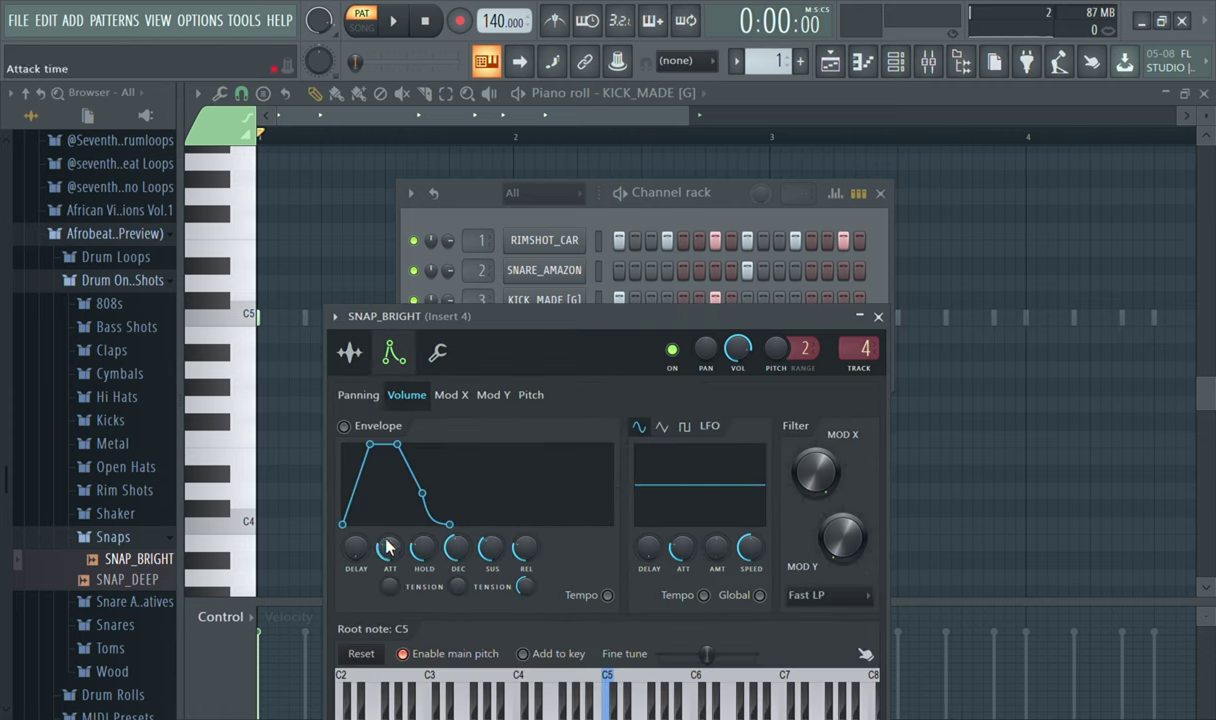
{"action": "left_click", "coordinate": [349, 355]}
{"action": "left_click", "coordinate": [393, 355]}
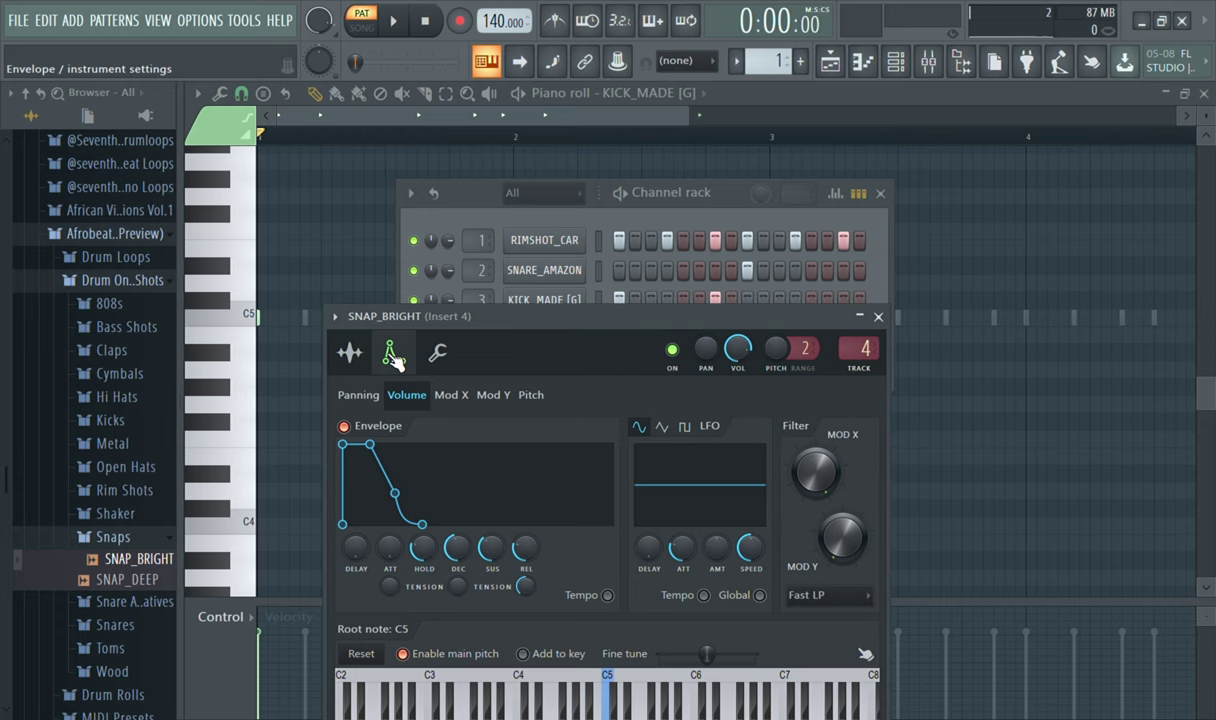
{"action": "left_click", "coordinate": [878, 318]}
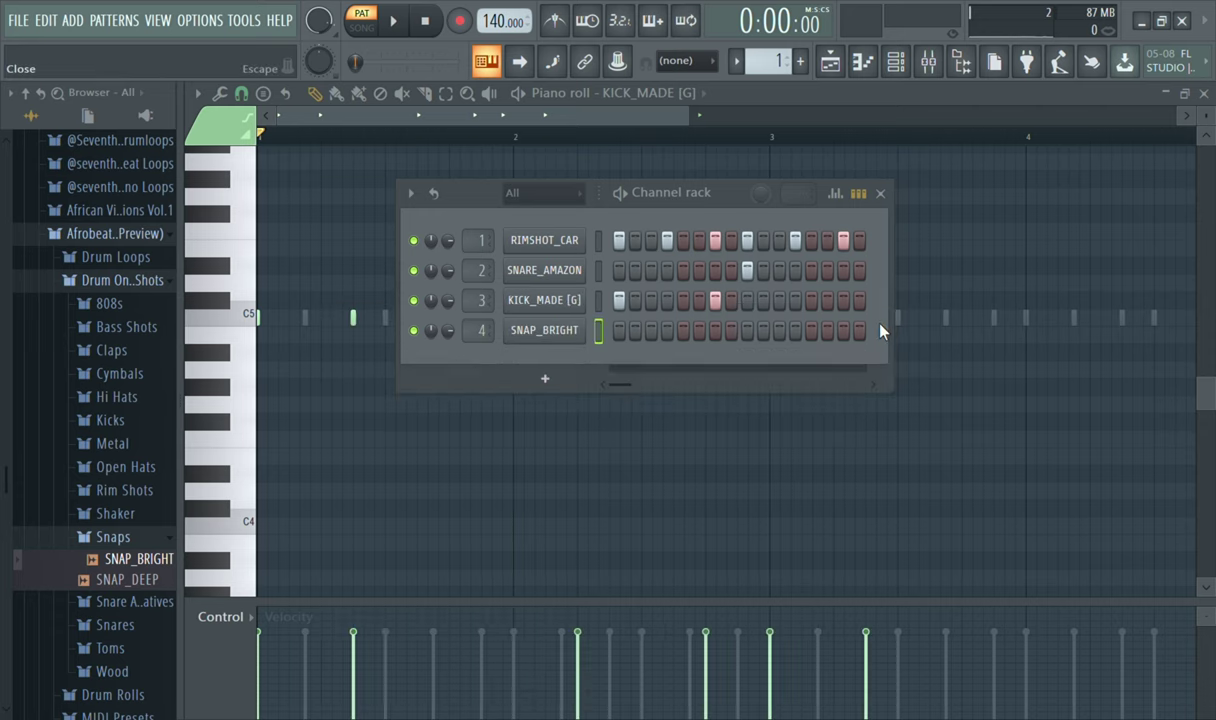
{"action": "left_click", "coordinate": [567, 339]}
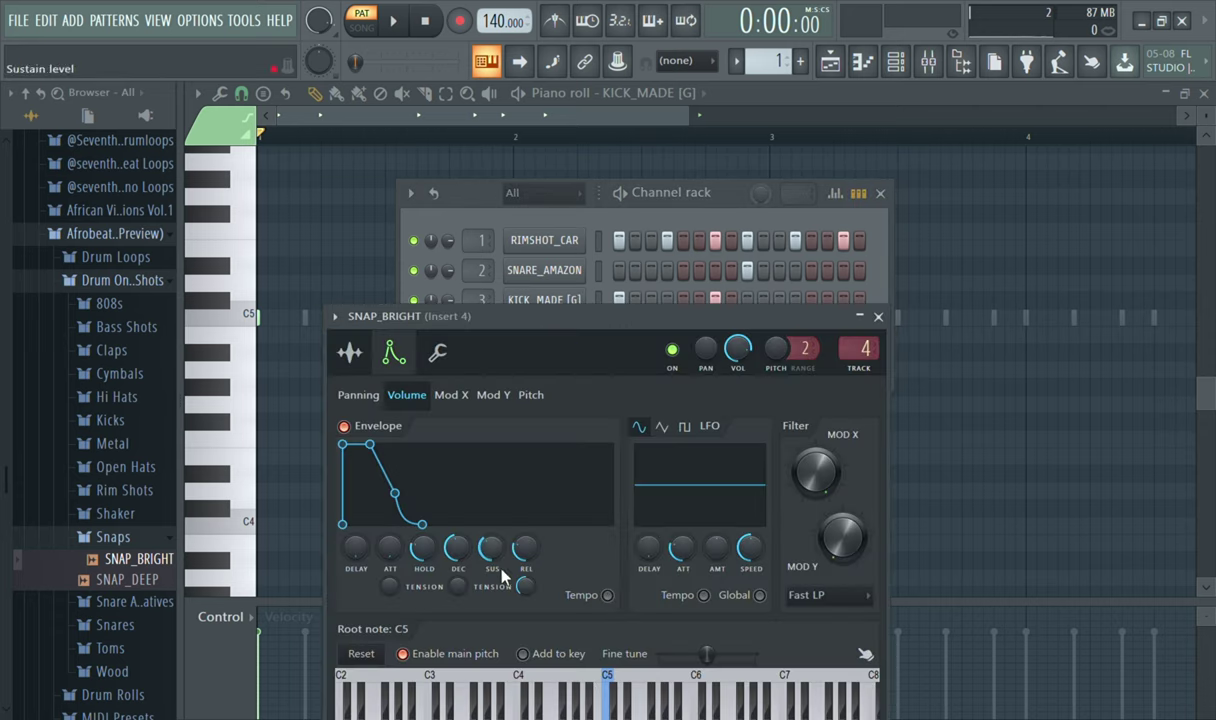
{"action": "left_click", "coordinate": [351, 358]}
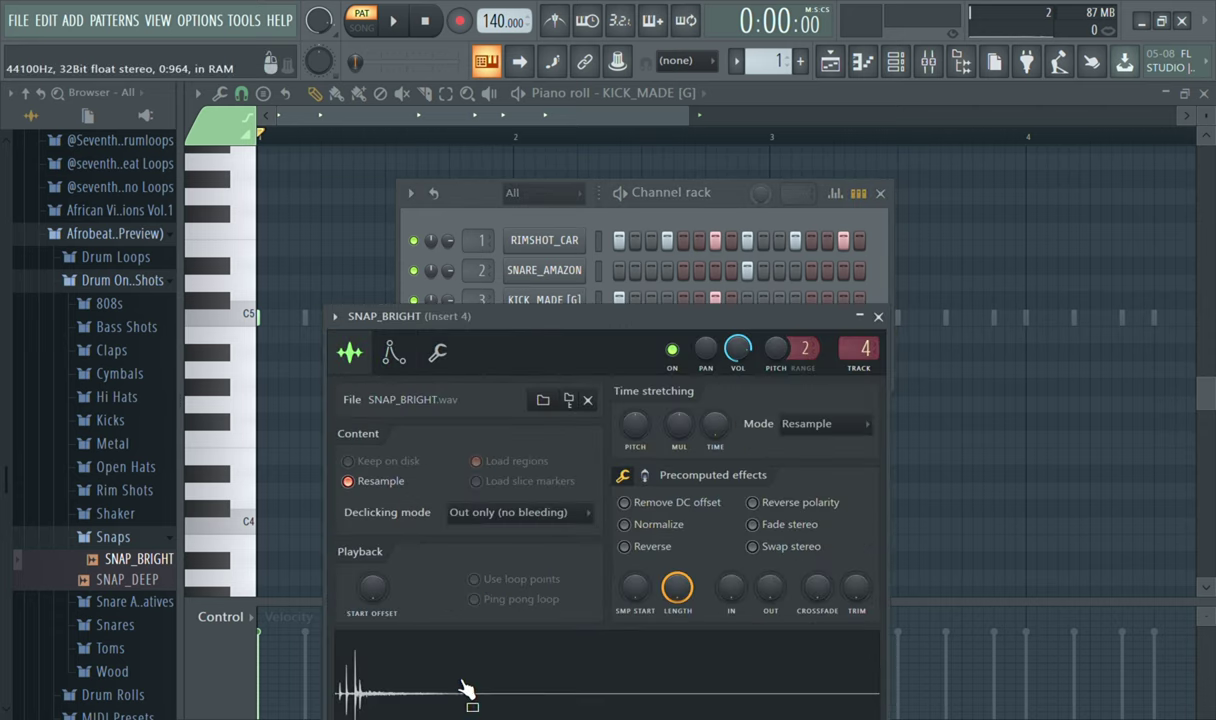
{"action": "left_click", "coordinate": [878, 317]}
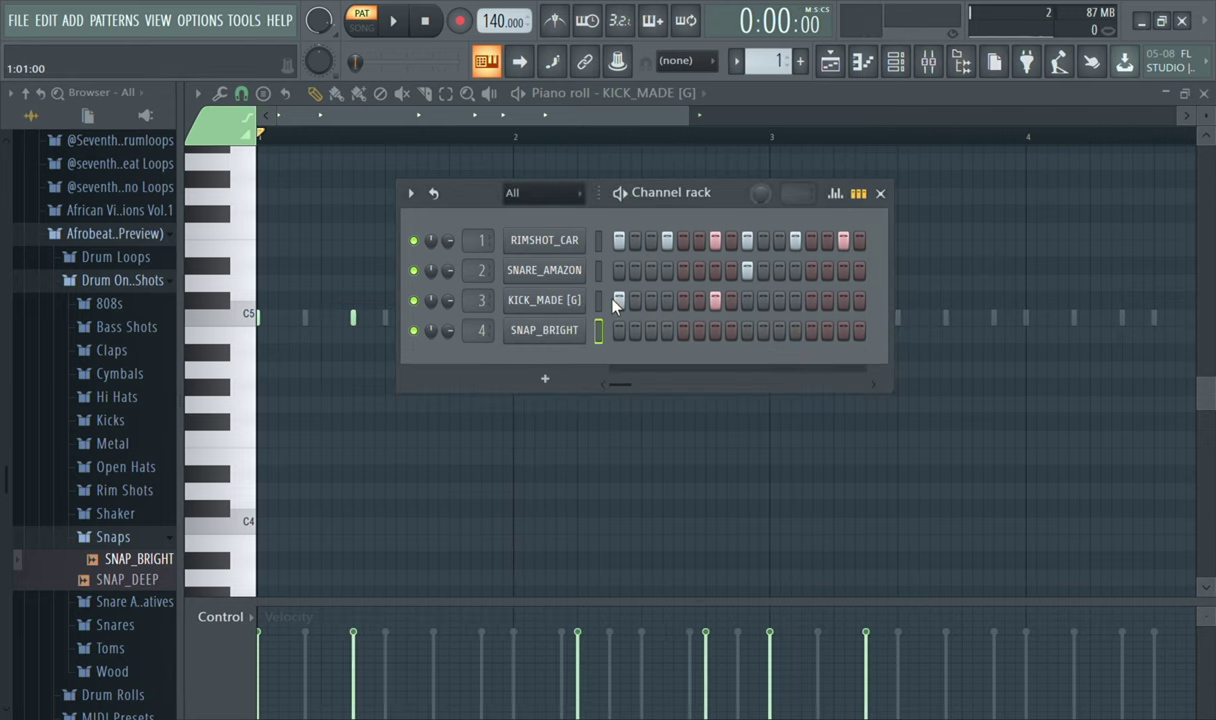
Play back the pattern and add a SNAP_BRIGHT C5 note on step 15 of bar 3.
{"action": "key", "text": "space"}
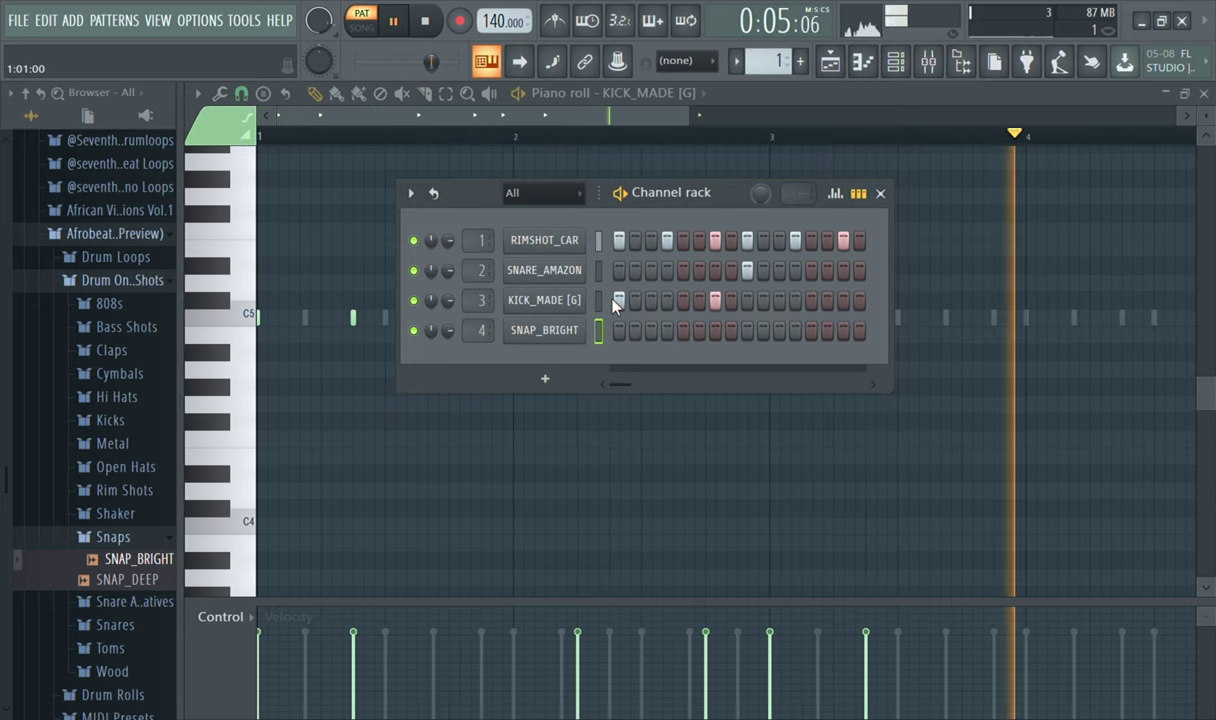
{"action": "key", "text": "space"}
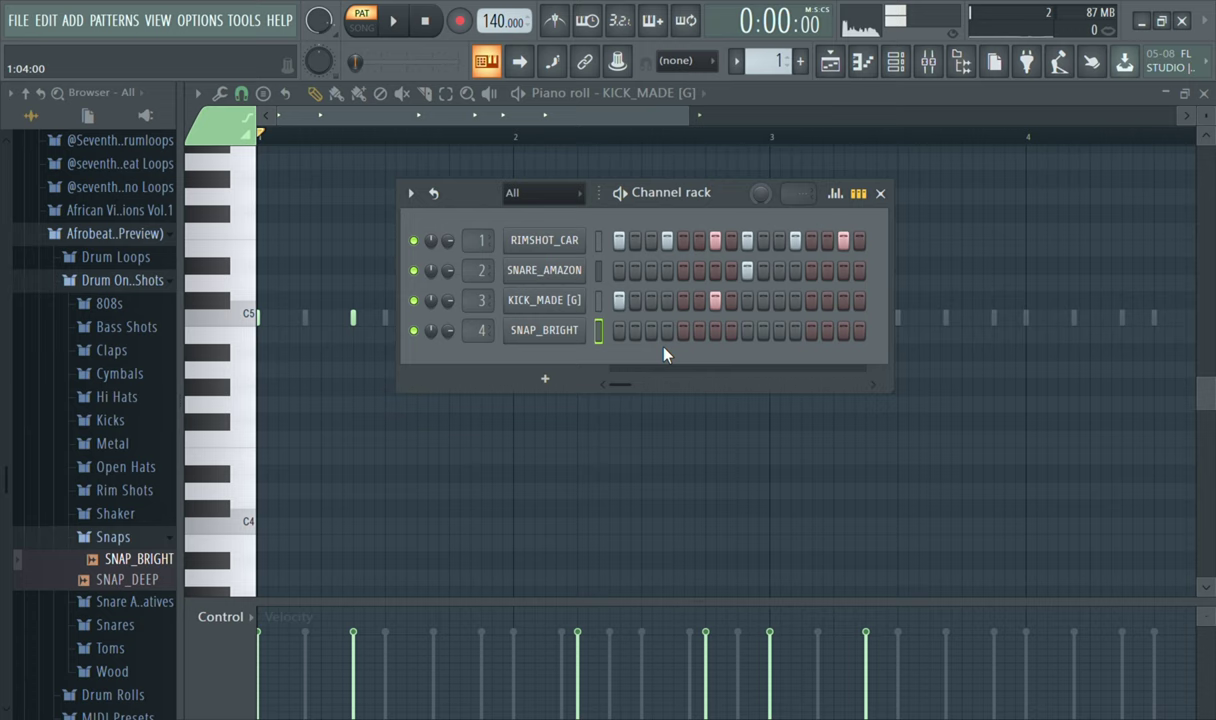
{"action": "key", "text": "space"}
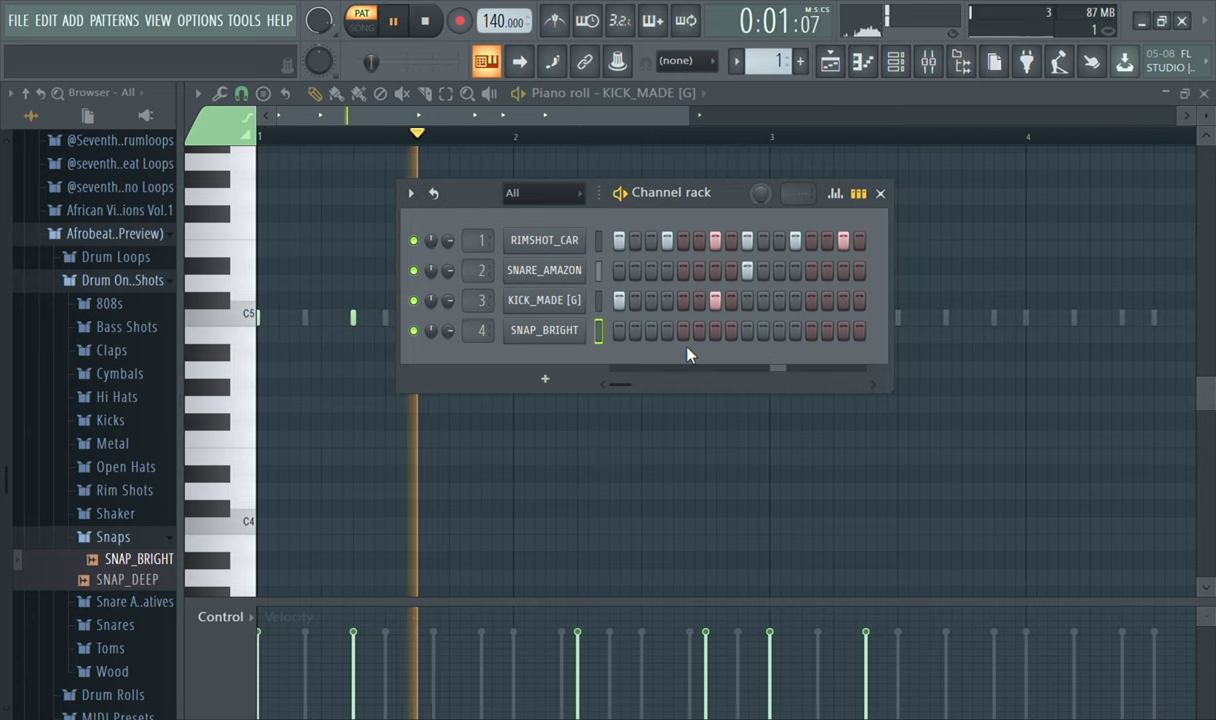
{"action": "key", "text": "space"}
{"action": "key", "text": "space"}
Add CRASH_Hilly from the Trap Producer Kit's Crashes folder as a new channel below SNAP_BRIGHT.
{"action": "left_click", "coordinate": [148, 250]}
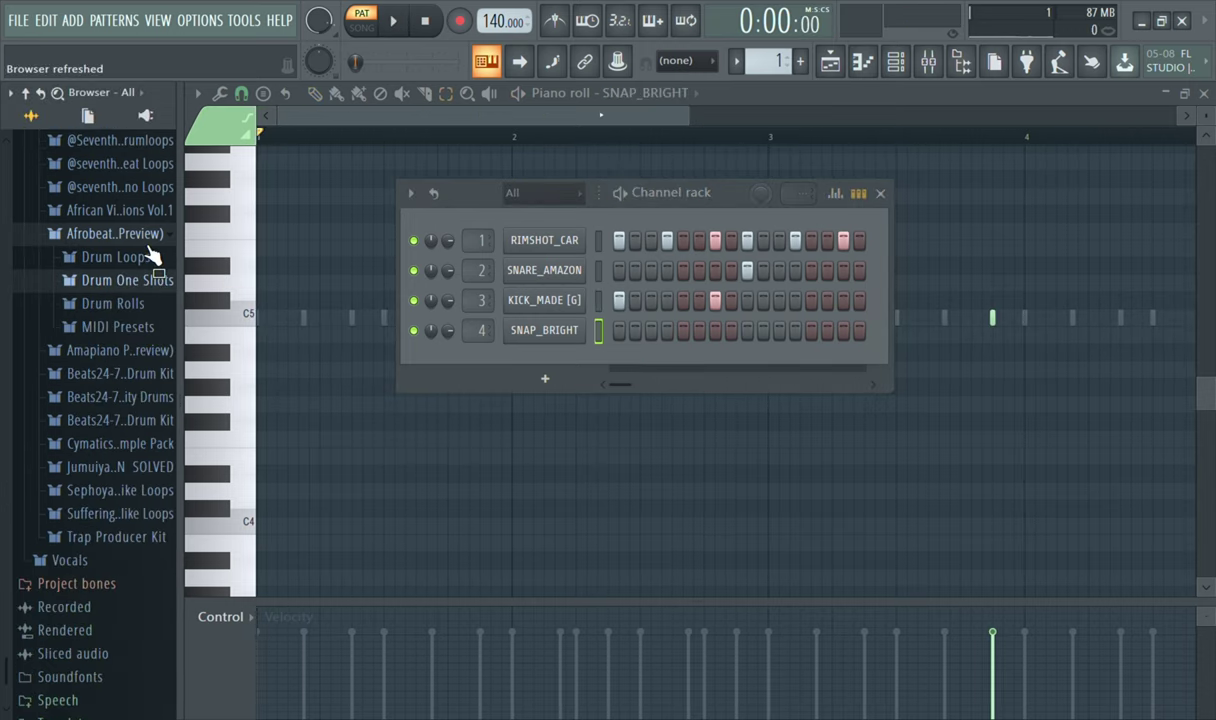
{"action": "left_click", "coordinate": [140, 312]}
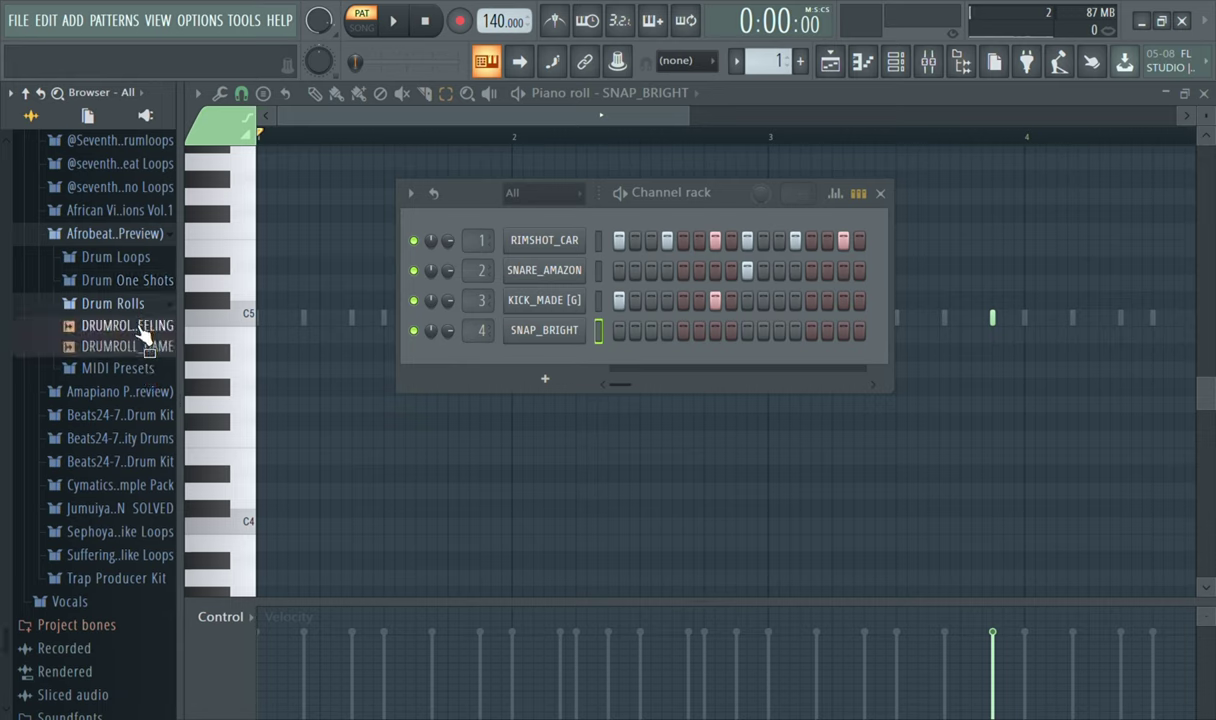
{"action": "left_click", "coordinate": [140, 281]}
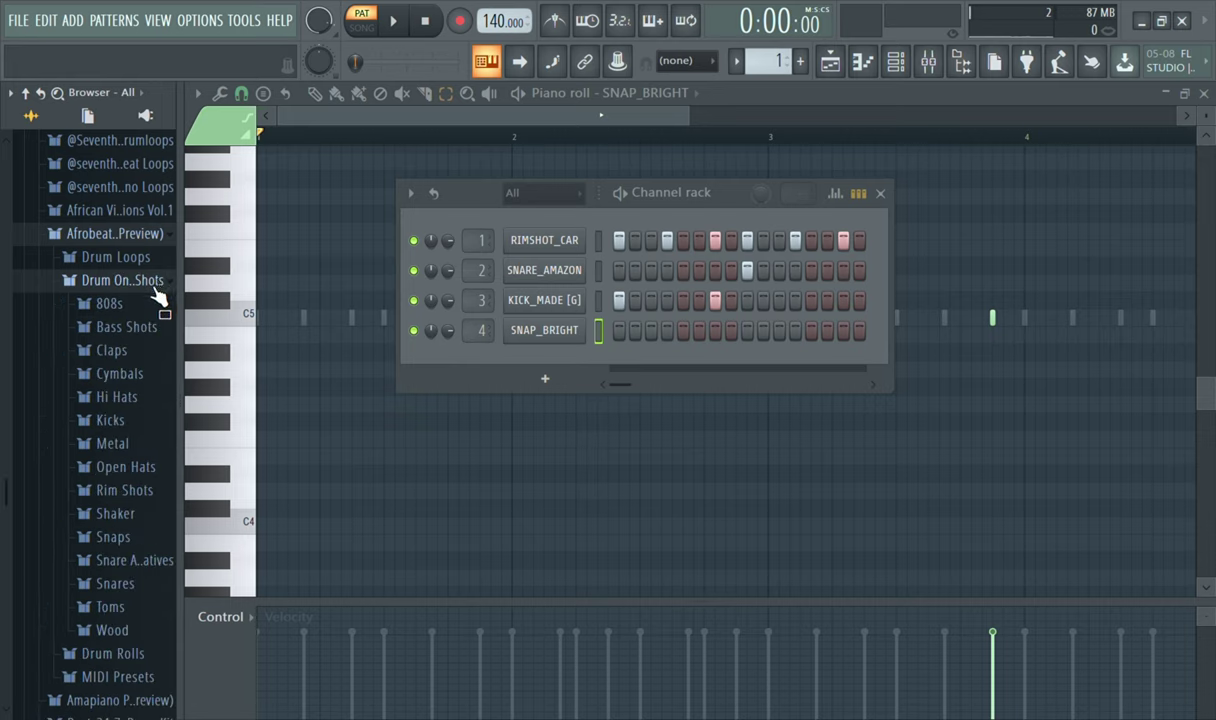
{"action": "left_click", "coordinate": [158, 234]}
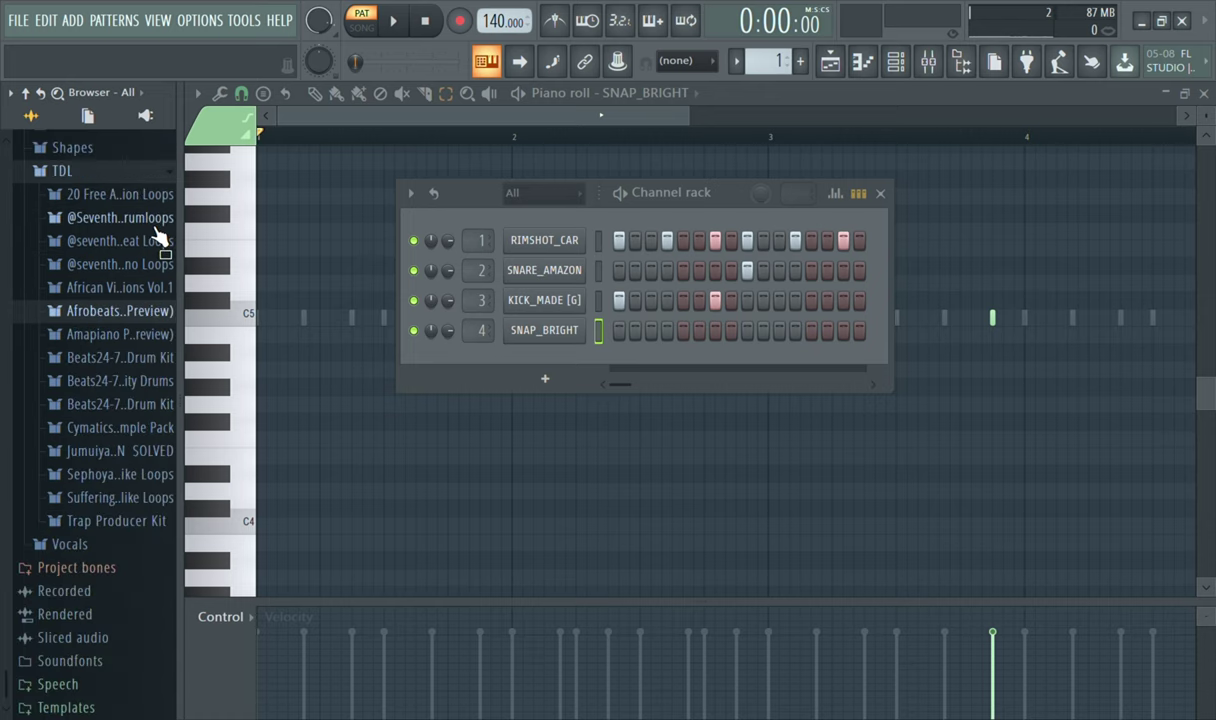
{"action": "left_click", "coordinate": [108, 521]}
{"action": "left_click_drag", "start_coordinate": [2, 537], "coordinate": [2, 620]}
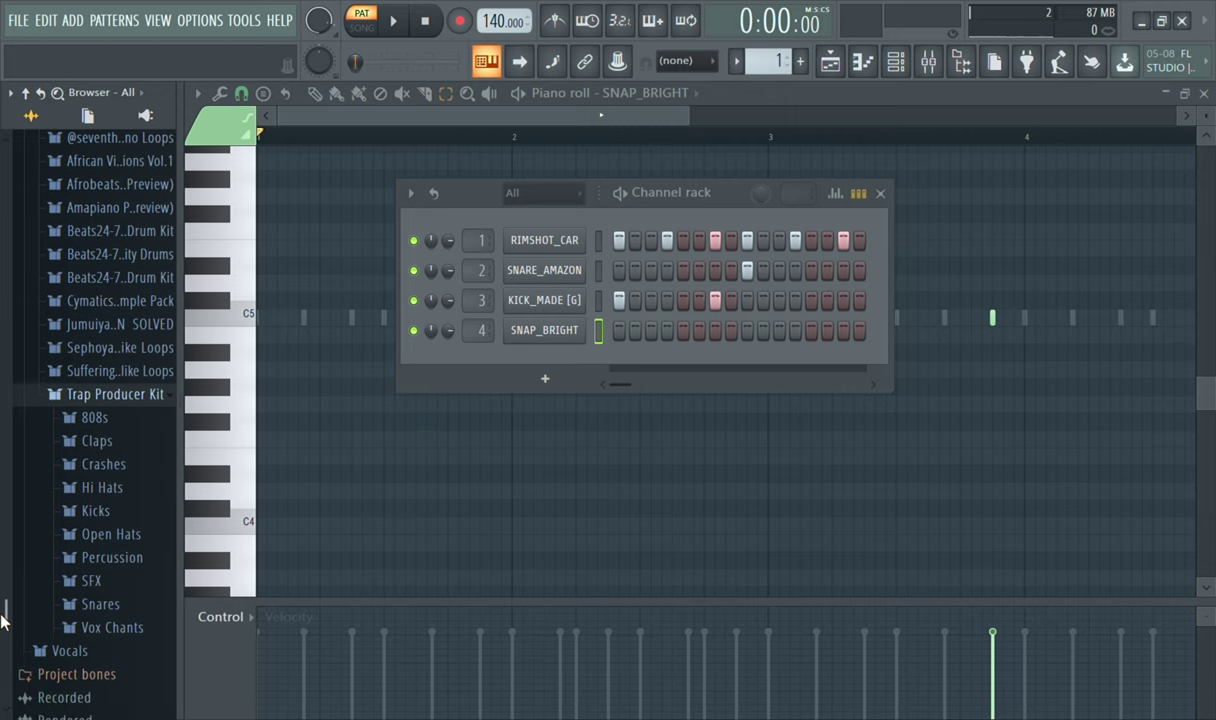
{"action": "left_click", "coordinate": [105, 466]}
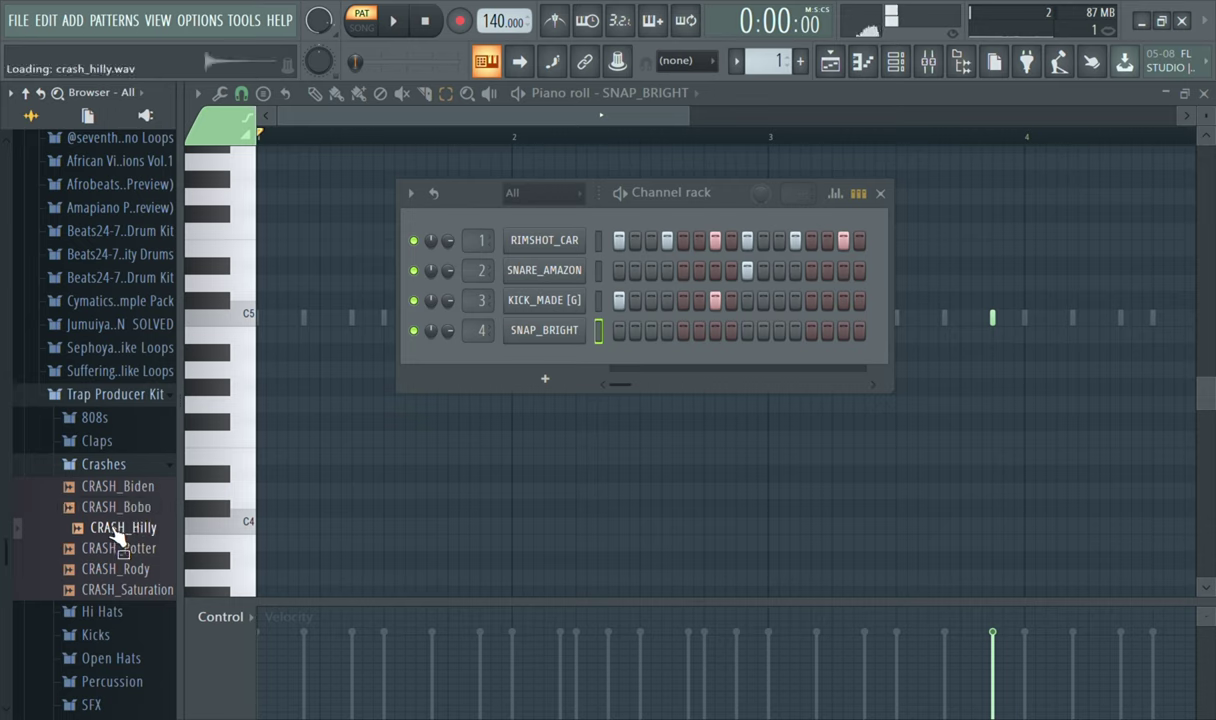
{"action": "left_click_drag", "start_coordinate": [560, 351], "coordinate": [562, 356]}
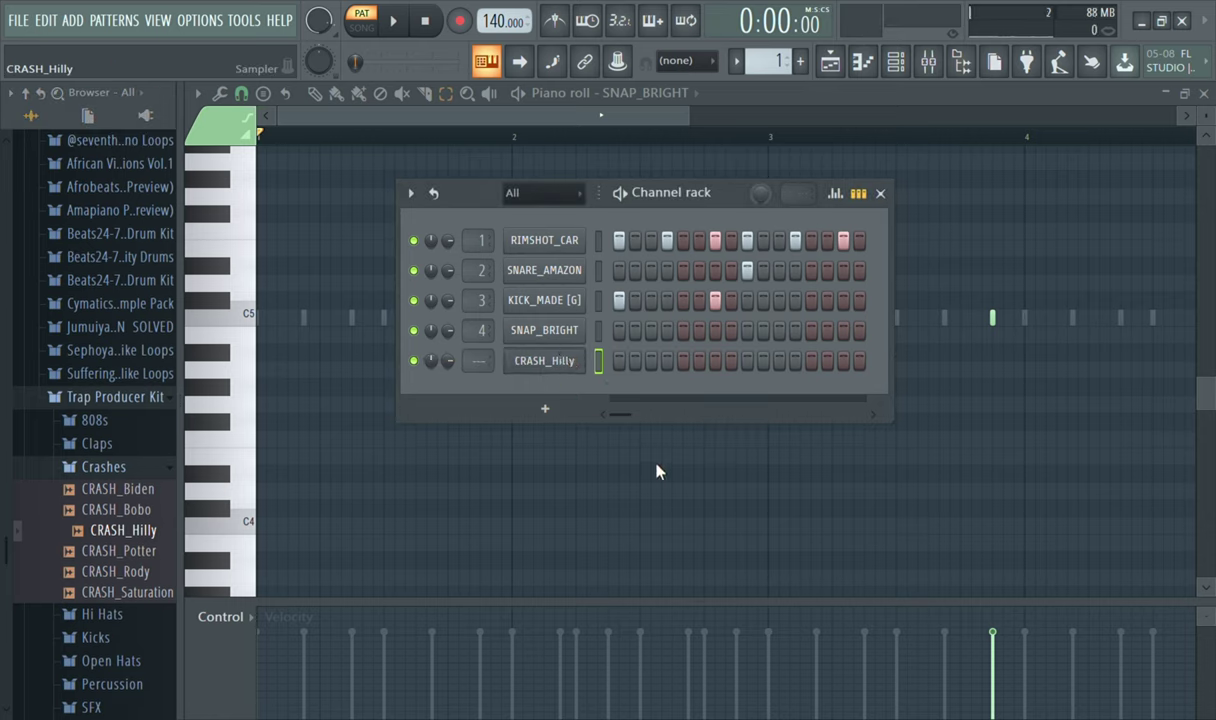
Check CRASH_Hilly's volume envelope and sample settings, and close its channel settings.
{"action": "left_click", "coordinate": [558, 364]}
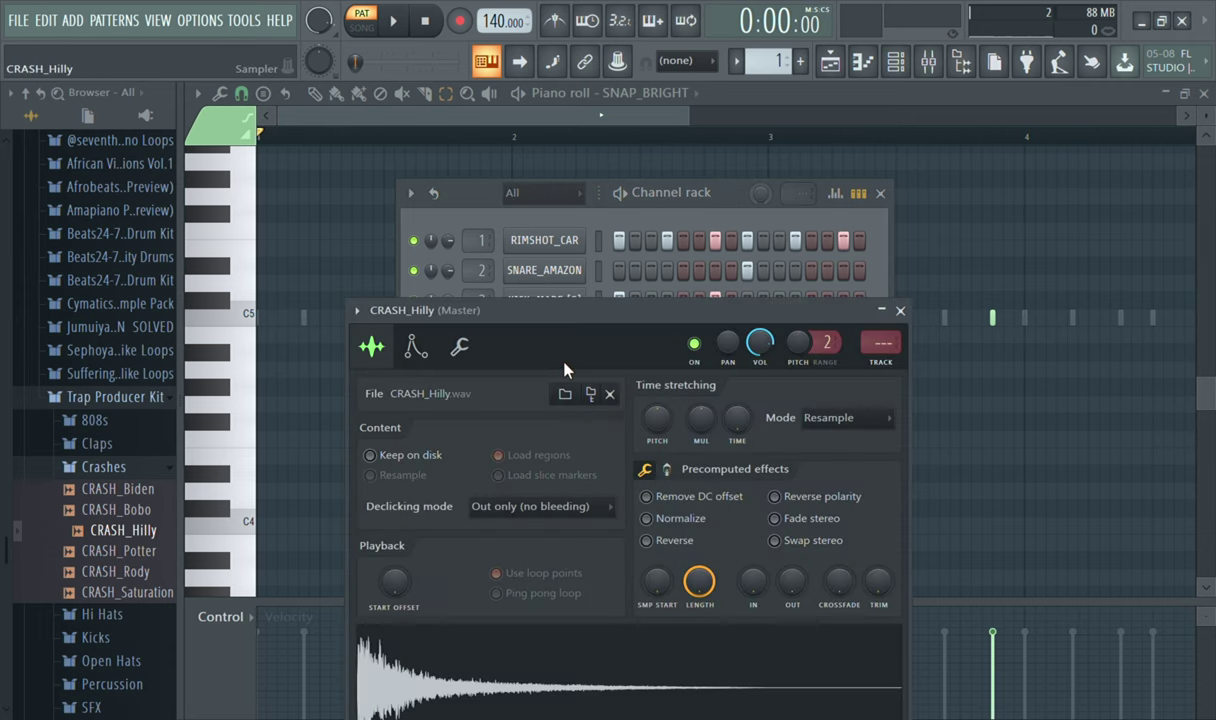
{"action": "left_click", "coordinate": [415, 348]}
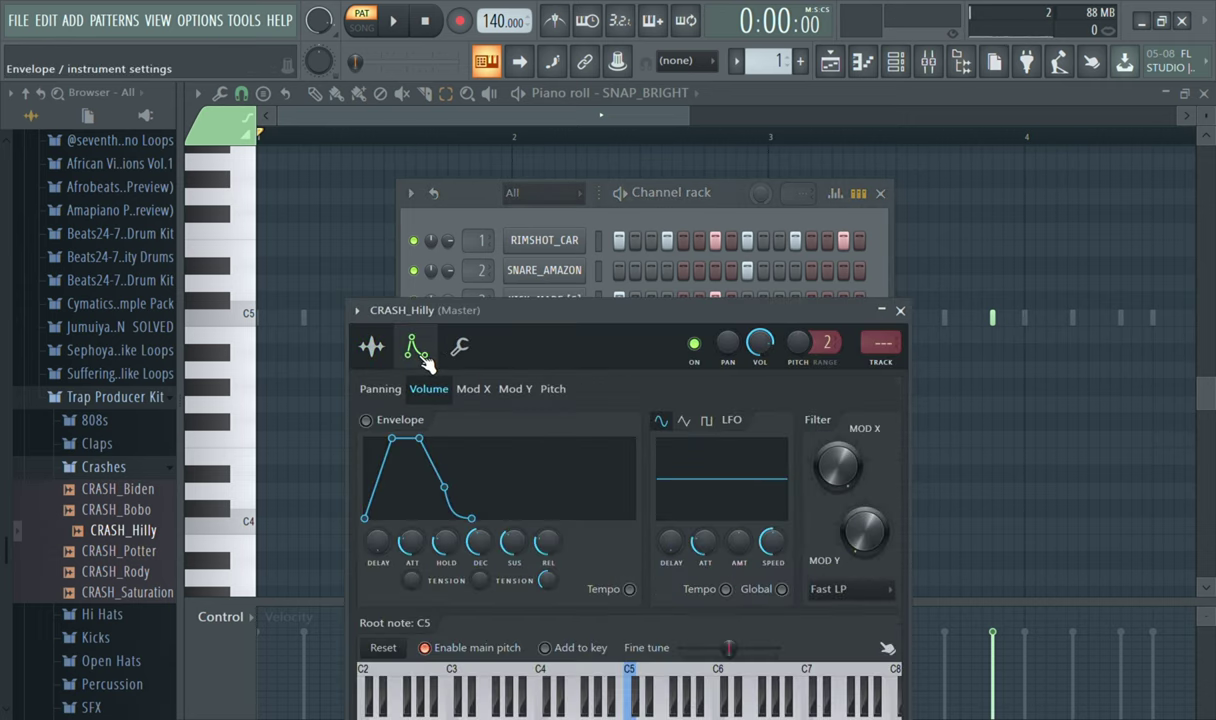
{"action": "left_click", "coordinate": [393, 350]}
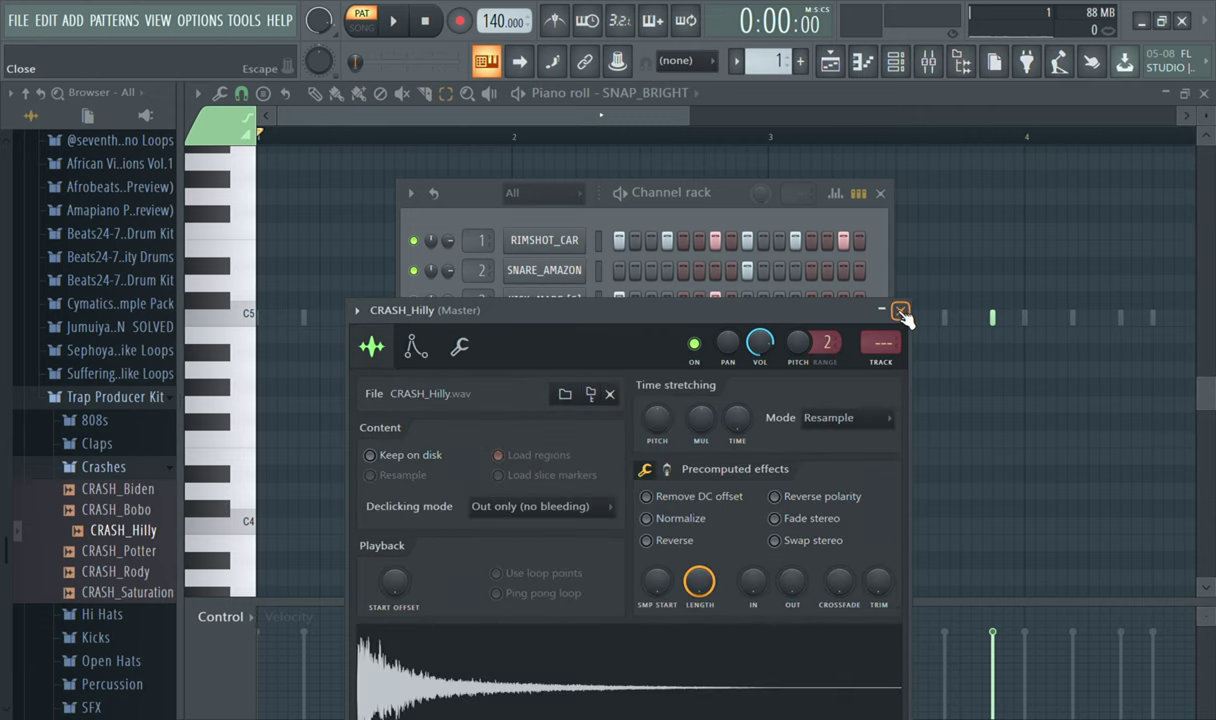
{"action": "left_click", "coordinate": [900, 311]}
Add CRASH_Hilly C5 notes on steps 1 and 7 of bar 4, redrawing the off-grid note exactly on step 7.
{"action": "key", "text": "space"}
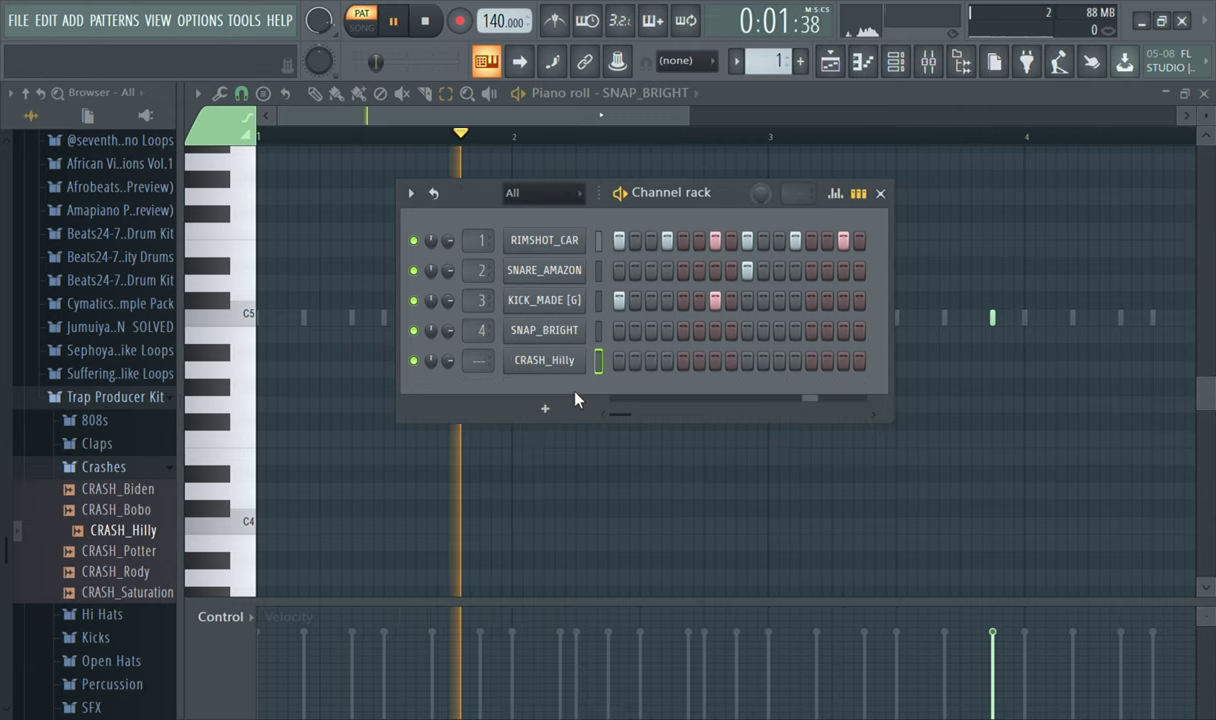
{"action": "left_click", "coordinate": [595, 130]}
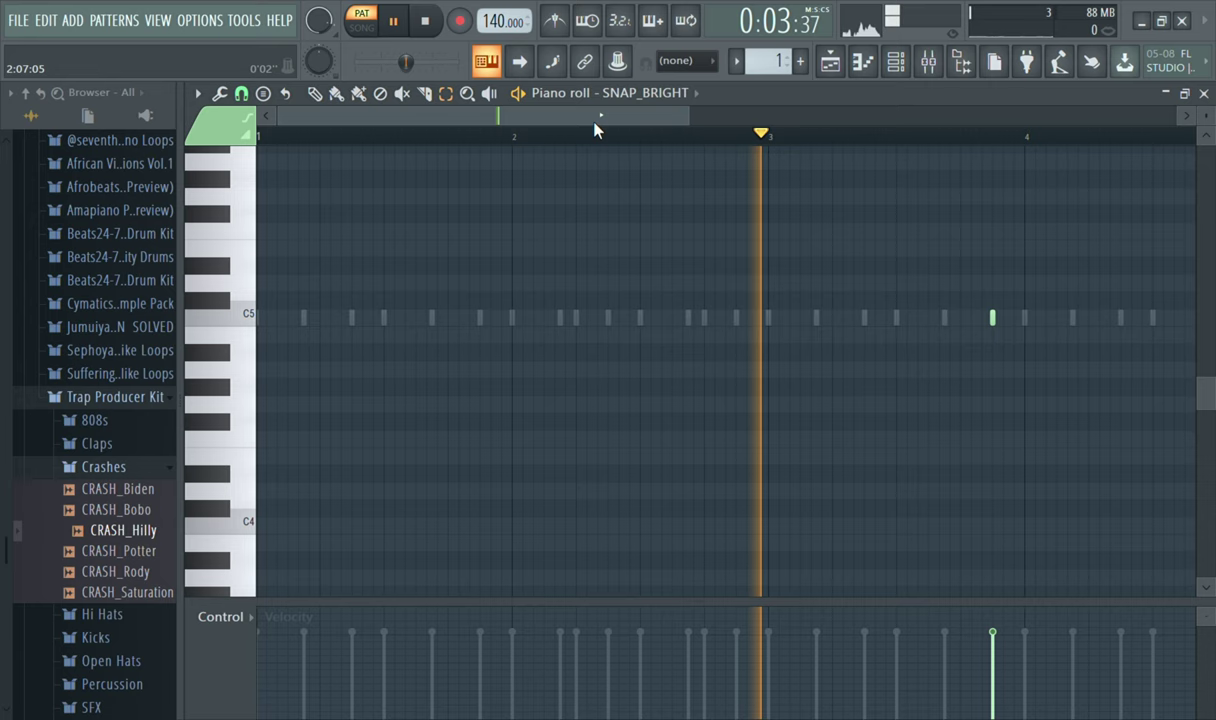
{"action": "left_click_drag", "start_coordinate": [595, 121], "coordinate": [776, 121]}
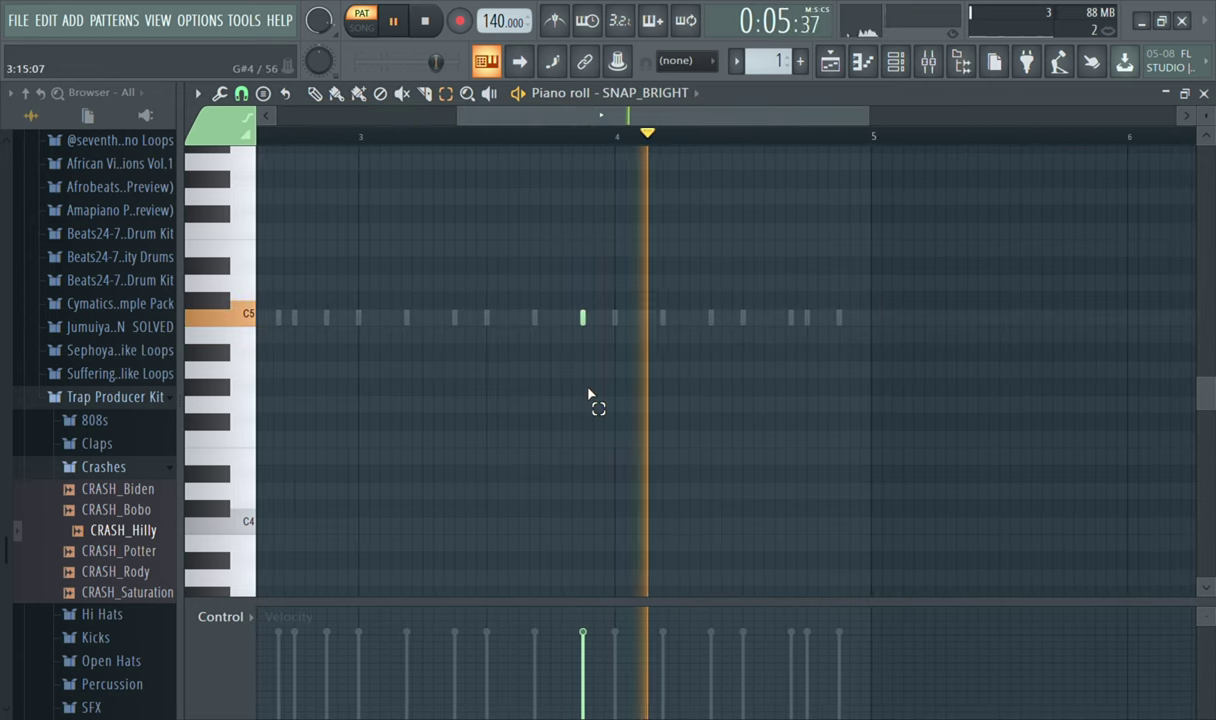
{"action": "left_click", "coordinate": [315, 96]}
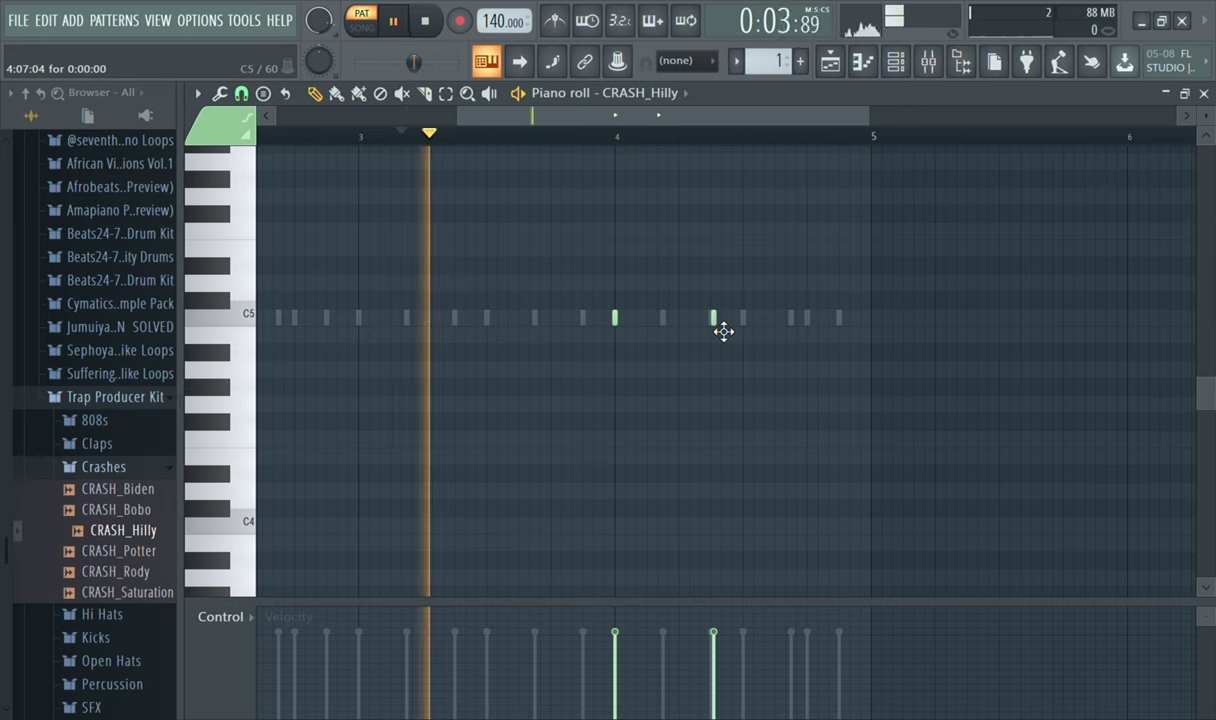
{"action": "right_click", "coordinate": [714, 319]}
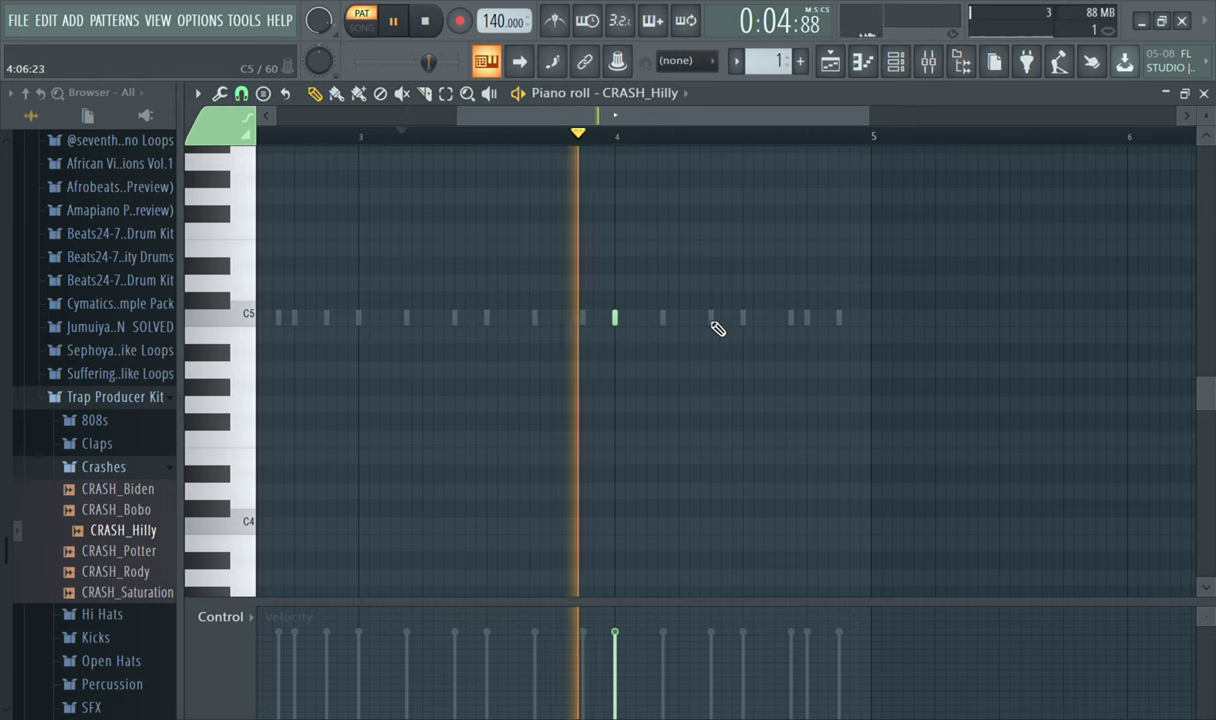
{"action": "left_click", "coordinate": [712, 319]}
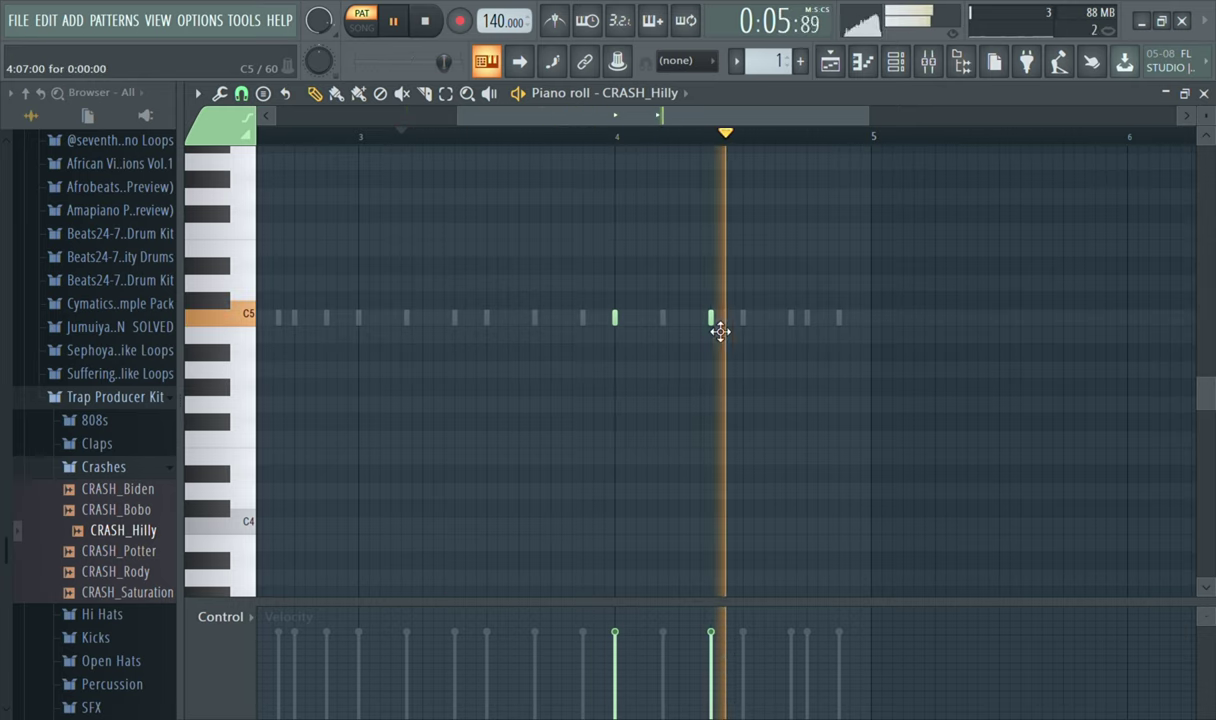
Add CRASH_Hilly C5 notes on steps 13 and 3 of bar 4, auditioning the pattern between them.
{"action": "key", "text": "space"}
{"action": "right_click", "coordinate": [813, 328]}
{"action": "left_click", "coordinate": [818, 332]}
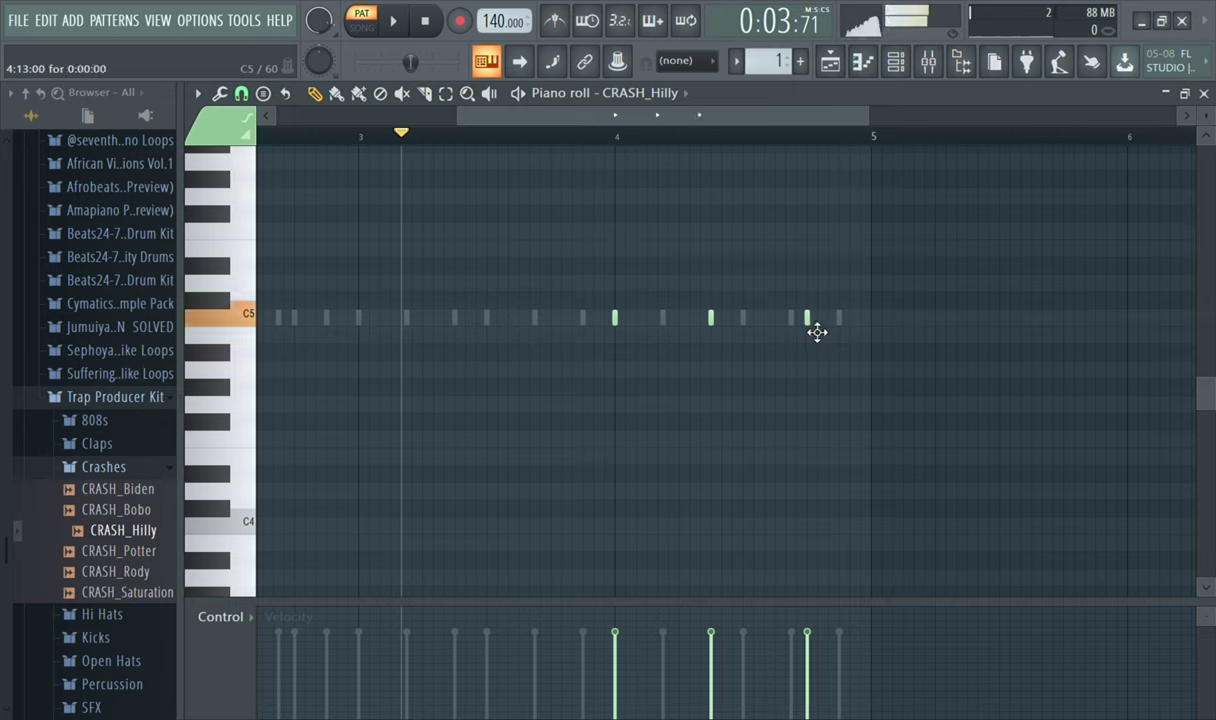
{"action": "key", "text": "space"}
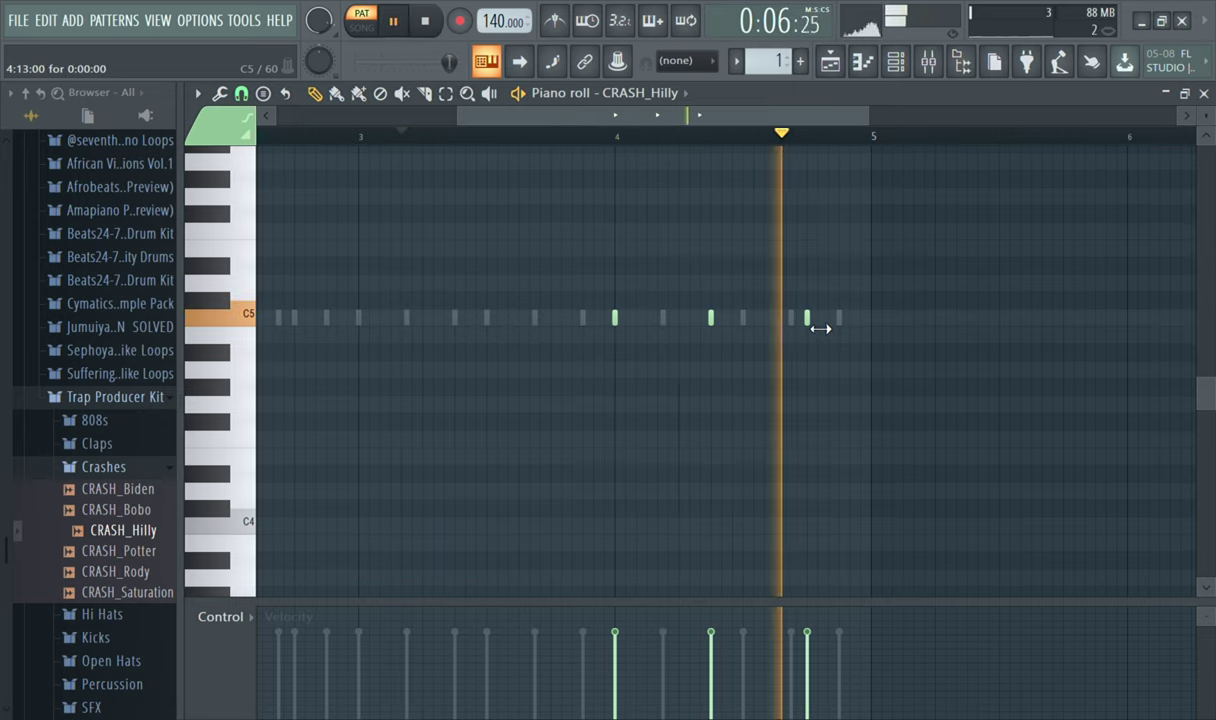
{"action": "key", "text": "space"}
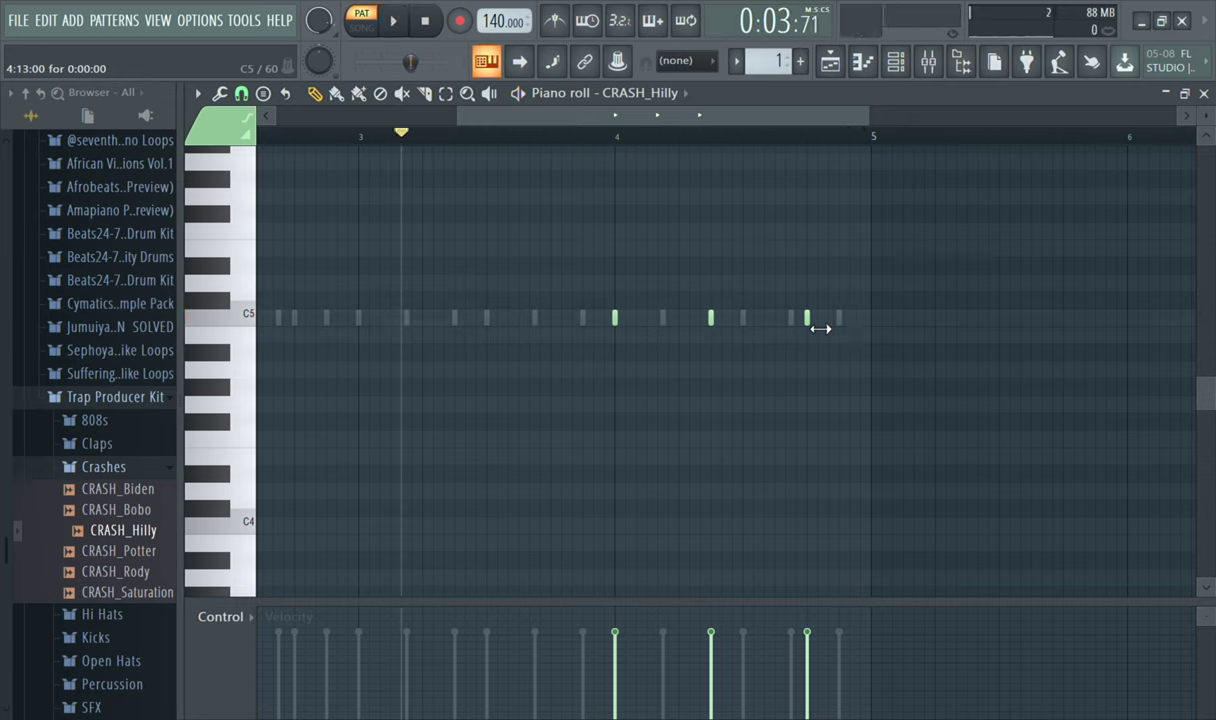
{"action": "key", "text": "space"}
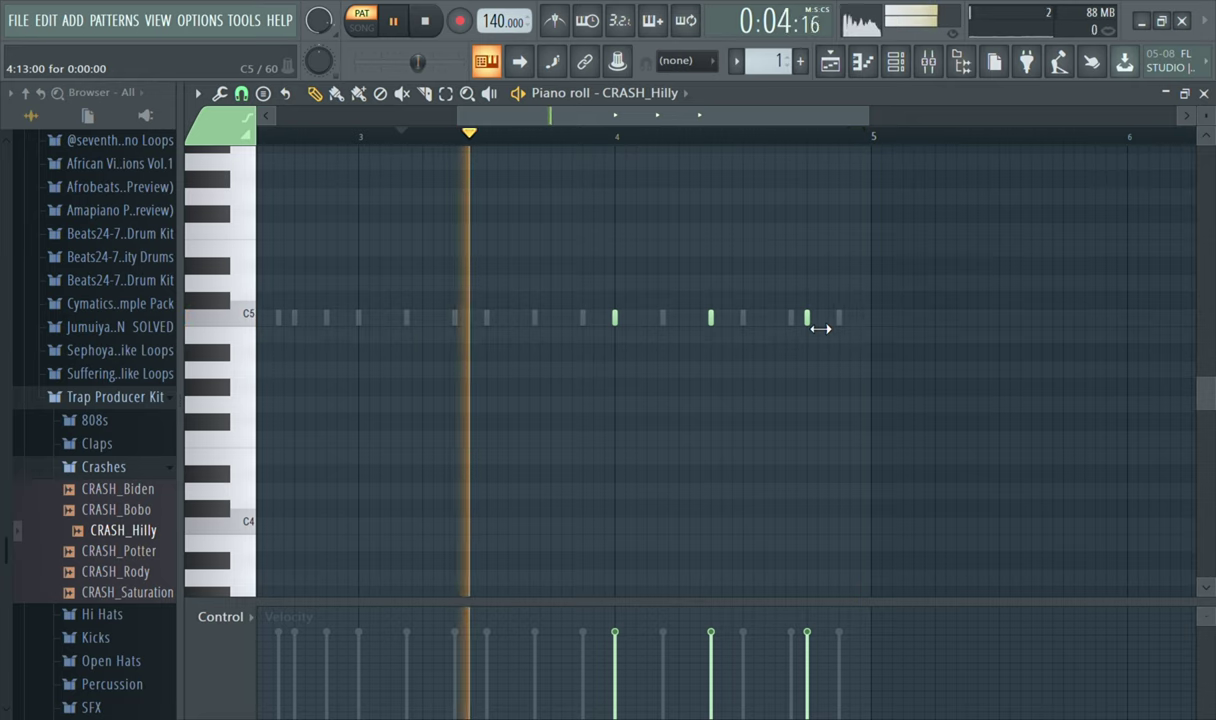
{"action": "left_click", "coordinate": [650, 322]}
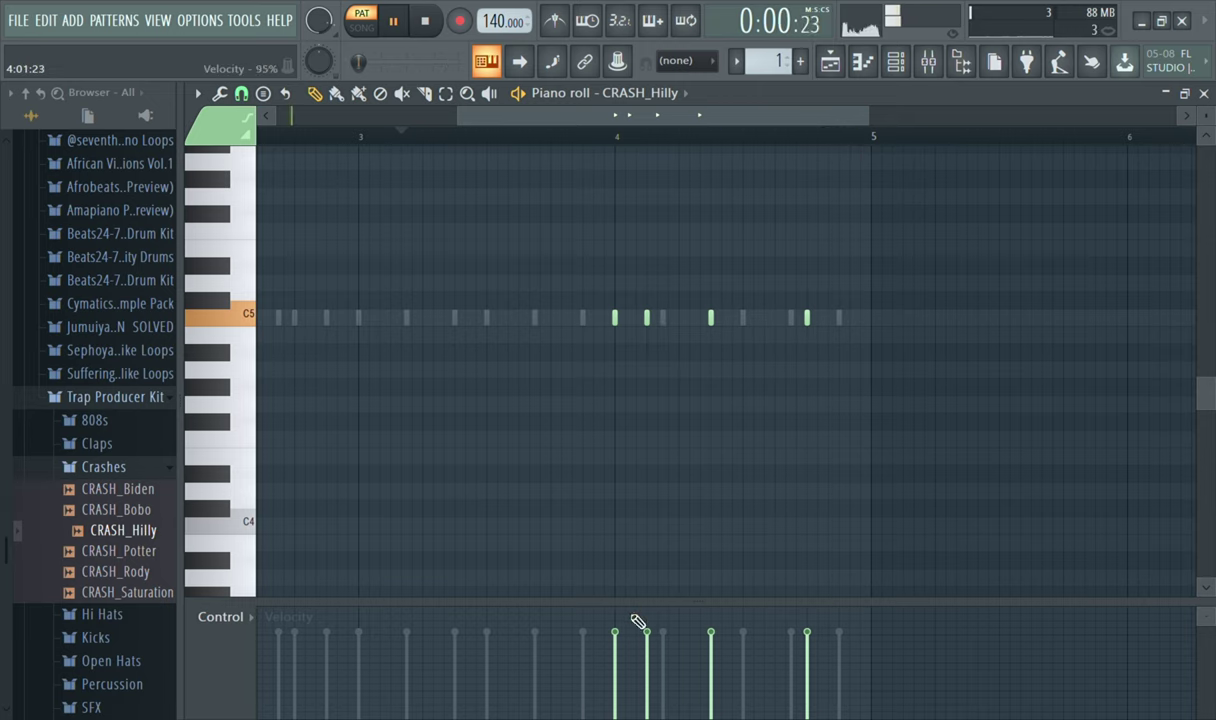
Taper the bar 4 CRASH_Hilly velocities downward from step 1 to step 13, with step 3 at about 69%, and bring up the channel rack.
{"action": "key", "text": "space"}
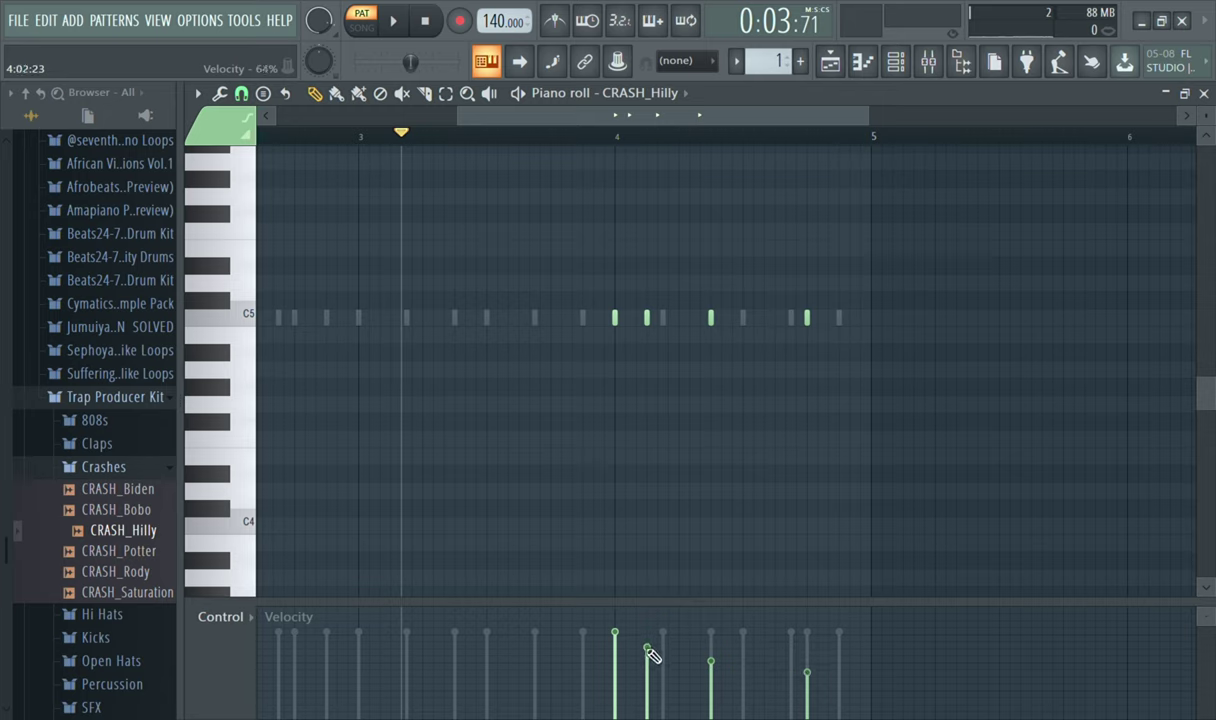
{"action": "key", "text": "space"}
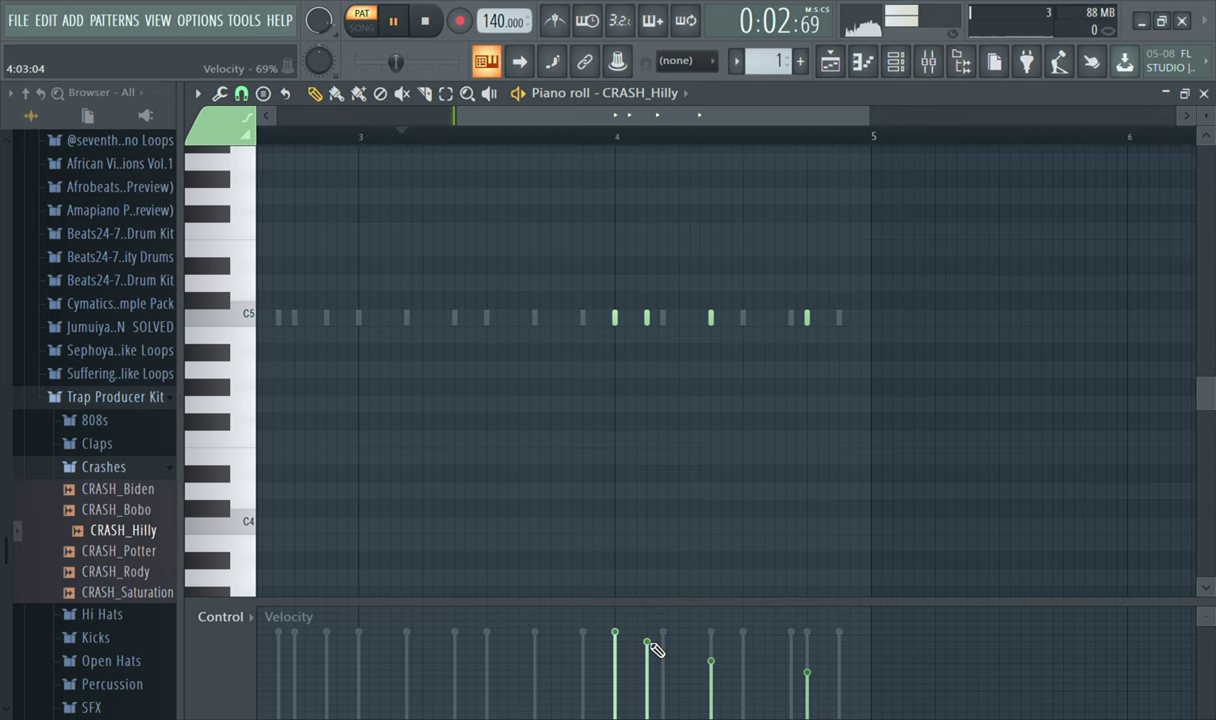
{"action": "left_click", "coordinate": [711, 655]}
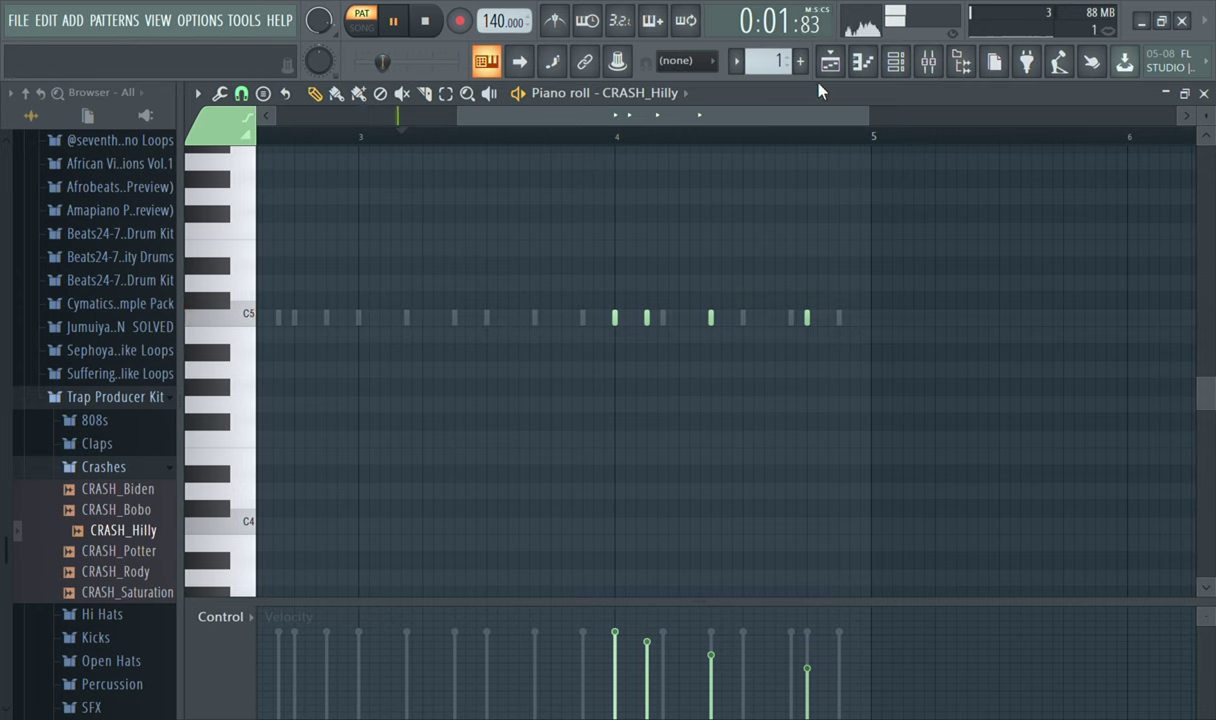
{"action": "left_click", "coordinate": [896, 61]}
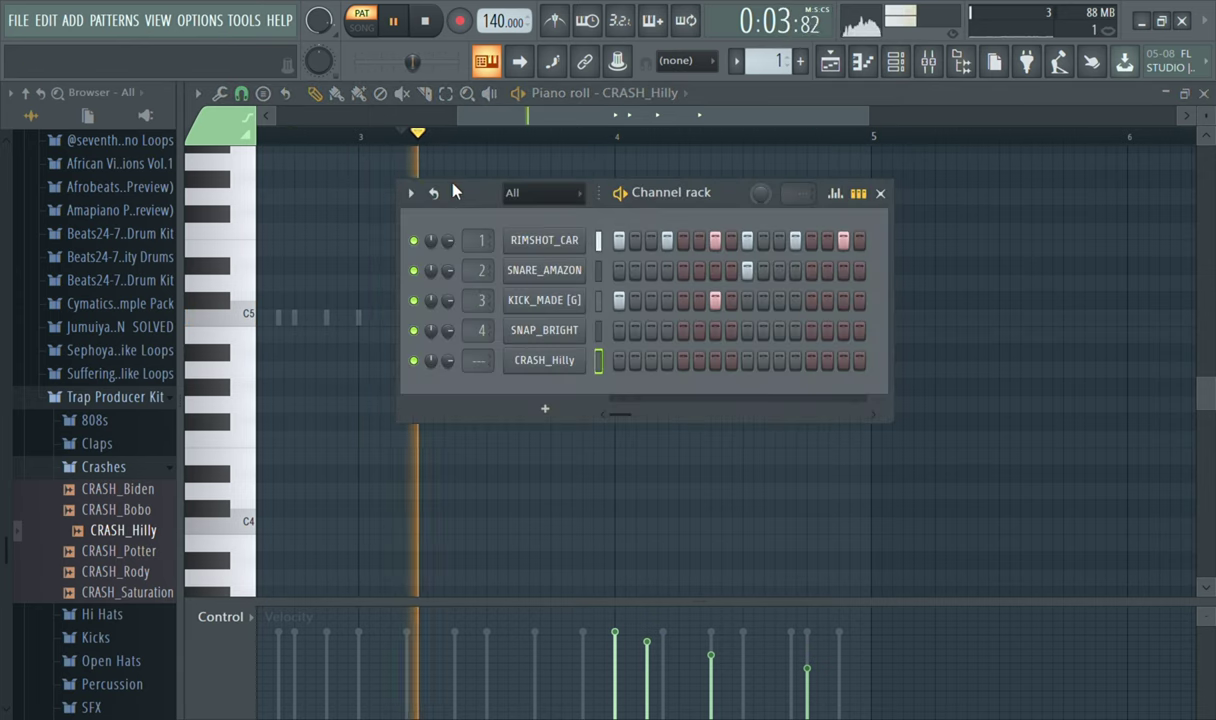
Stop the pattern and audition the Trap Producer Kit SFX samples one by one, from FX_Awake through FX_Radio.
{"action": "key", "text": "space"}
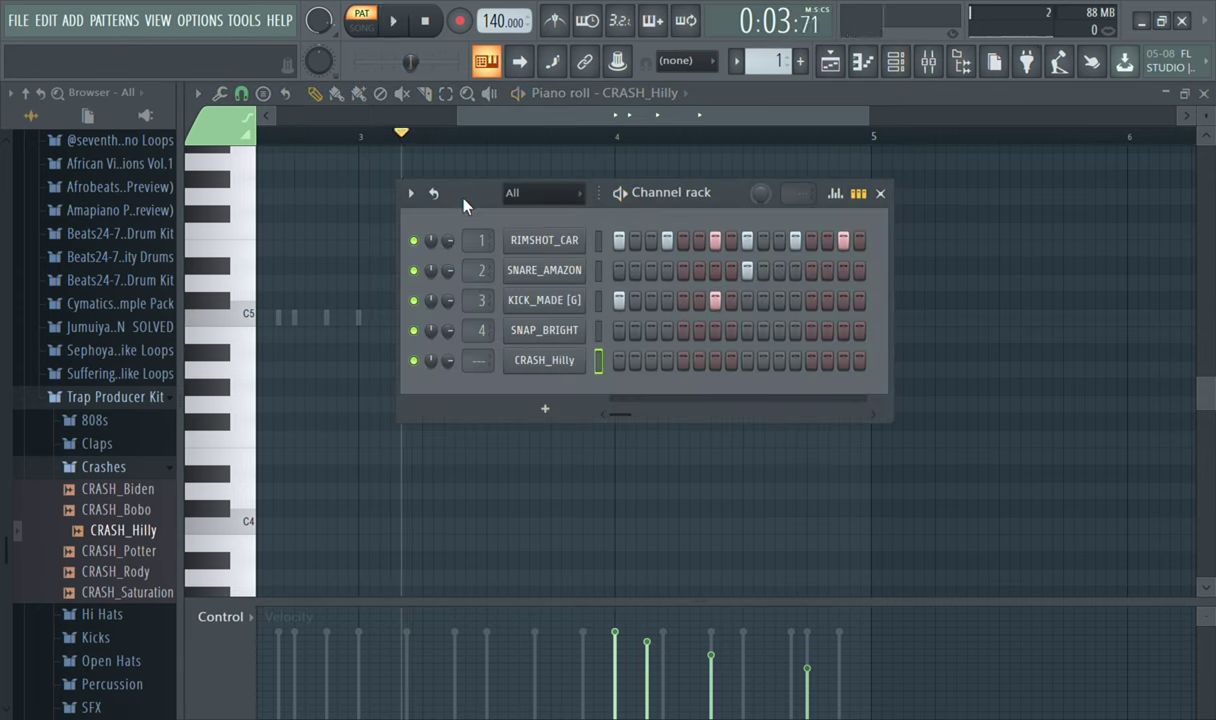
{"action": "left_click", "coordinate": [146, 472]}
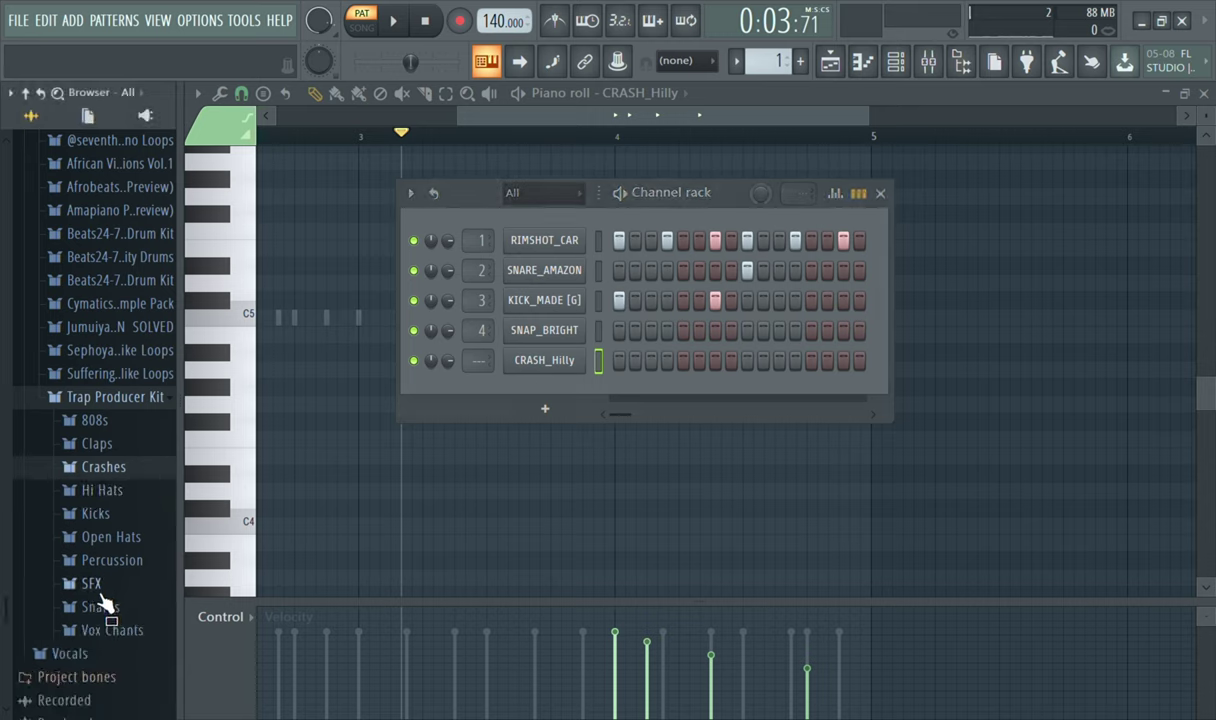
{"action": "left_click", "coordinate": [100, 590]}
{"action": "left_click", "coordinate": [122, 498]}
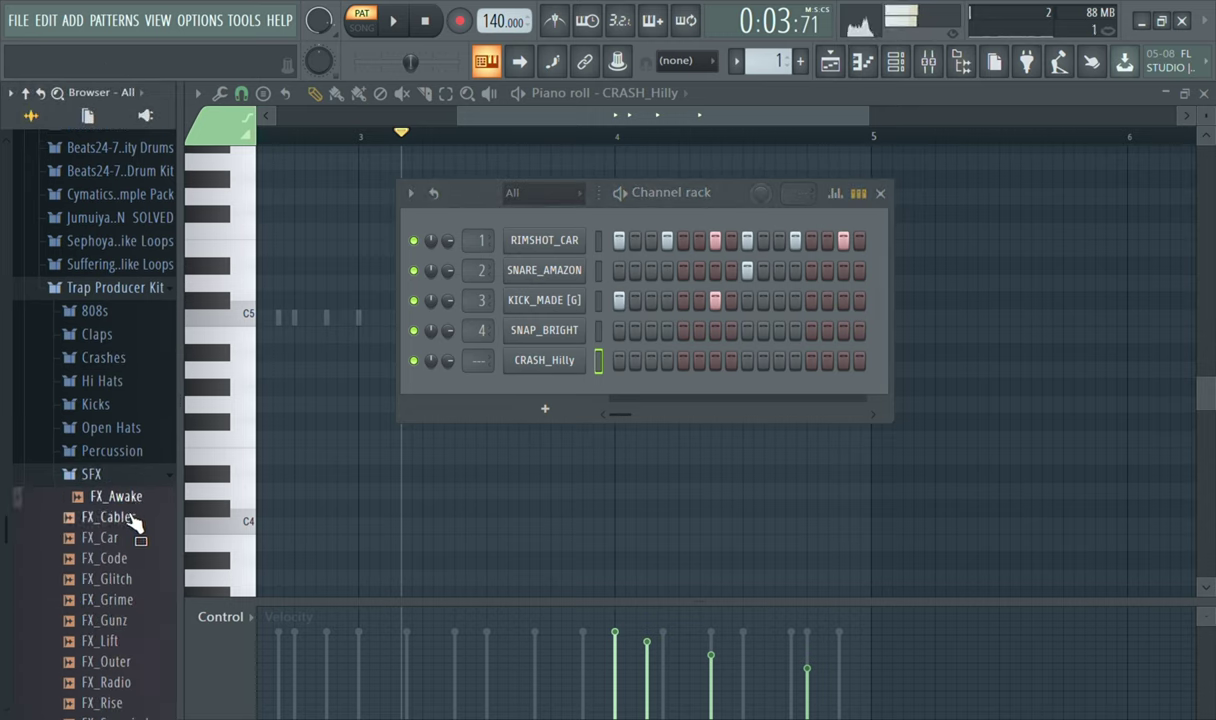
{"action": "left_click", "coordinate": [131, 519]}
{"action": "left_click", "coordinate": [120, 540]}
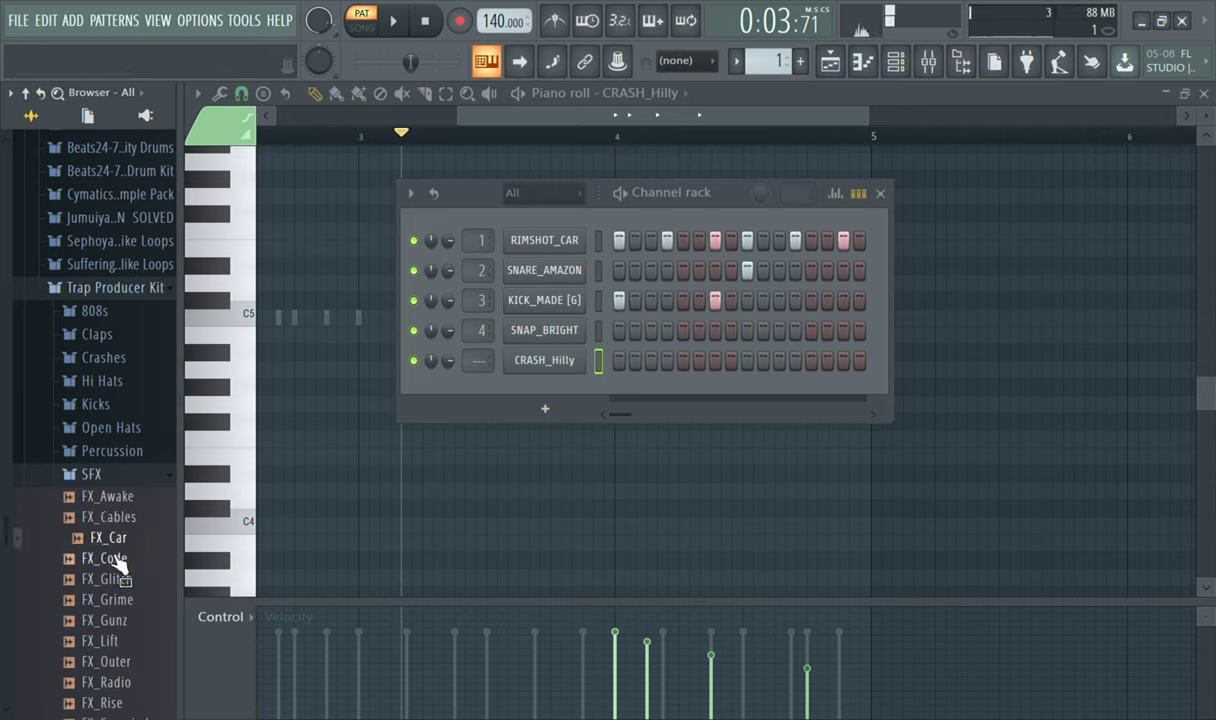
{"action": "left_click", "coordinate": [117, 560]}
{"action": "left_click", "coordinate": [117, 580]}
{"action": "left_click", "coordinate": [117, 601]}
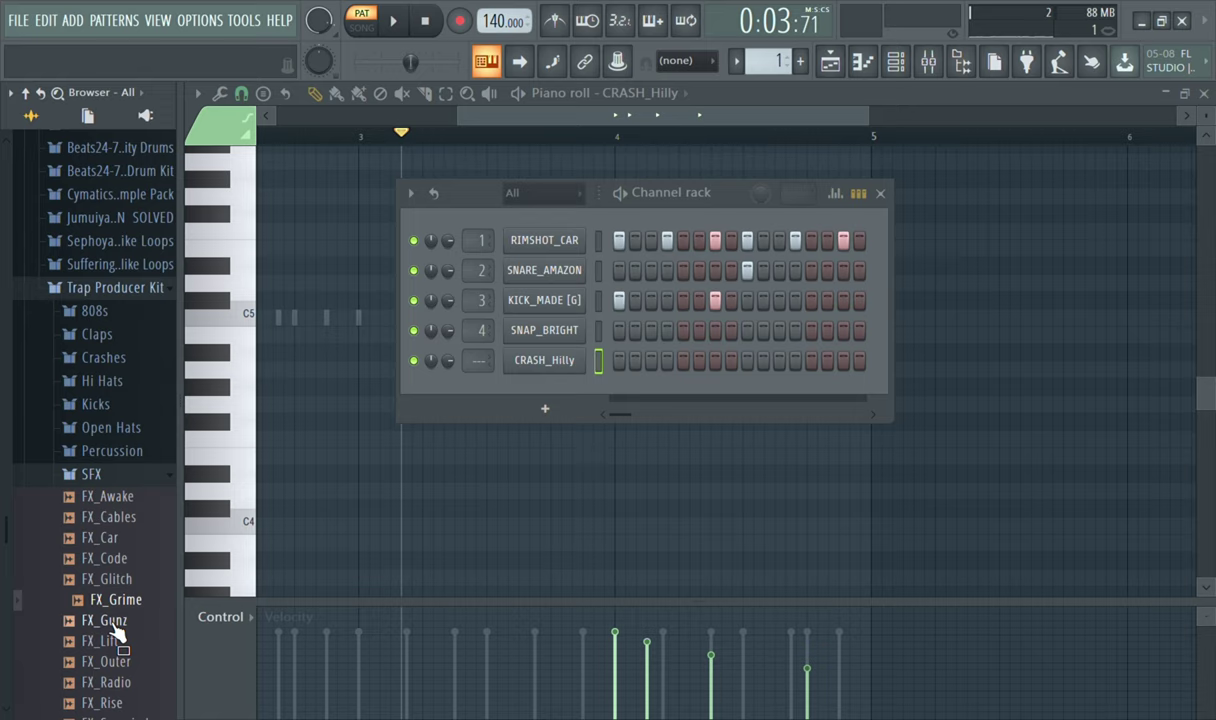
{"action": "left_click", "coordinate": [113, 624]}
{"action": "left_click", "coordinate": [113, 643]}
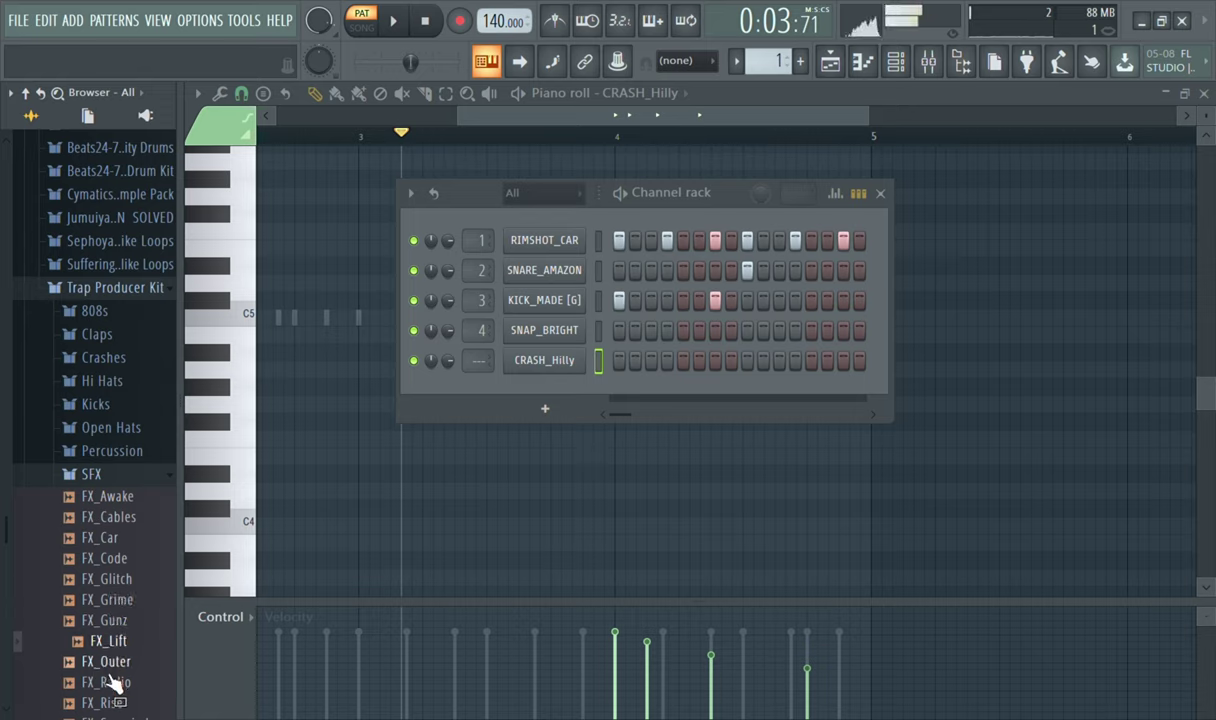
{"action": "left_click", "coordinate": [105, 662]}
{"action": "left_click", "coordinate": [113, 683]}
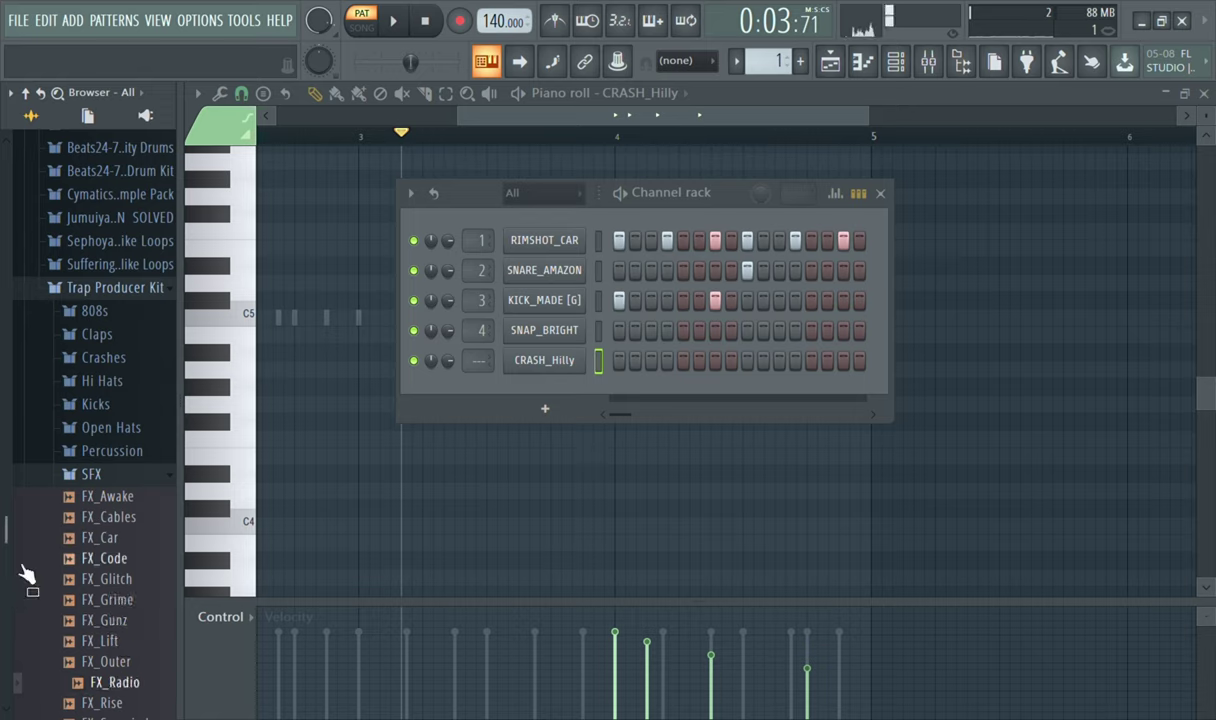
Try the FX_Upper sample as a new channel below CRASH_Hilly, stop playback, and remove that channel.
{"action": "left_click_drag", "start_coordinate": [5, 532], "coordinate": [5, 612]}
{"action": "left_click_drag", "start_coordinate": [143, 586], "coordinate": [545, 390]}
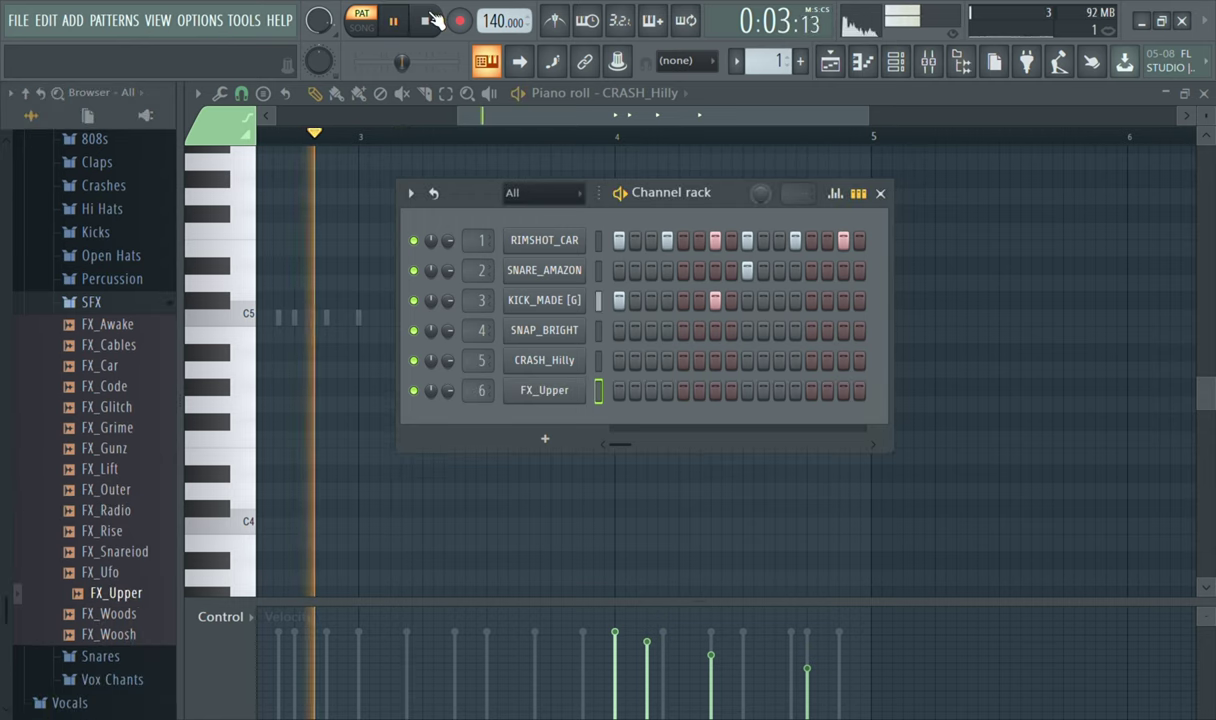
{"action": "left_click", "coordinate": [428, 20]}
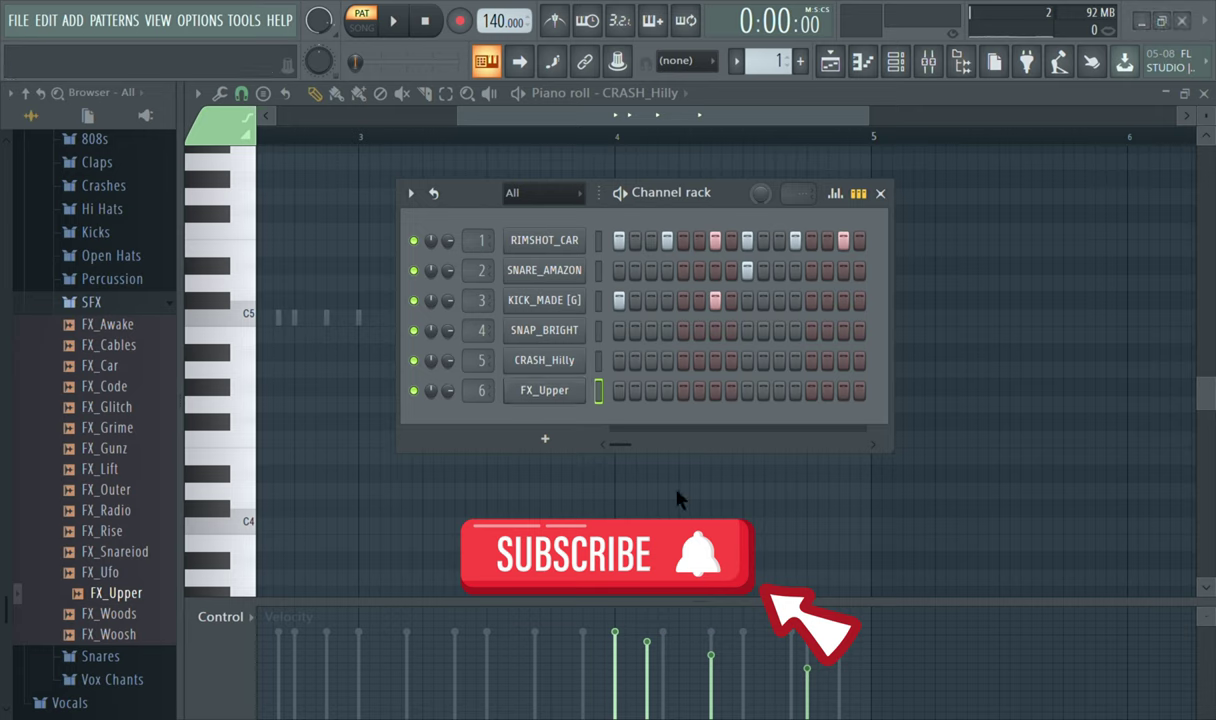
{"action": "left_click_drag", "start_coordinate": [727, 440], "coordinate": [724, 433]}
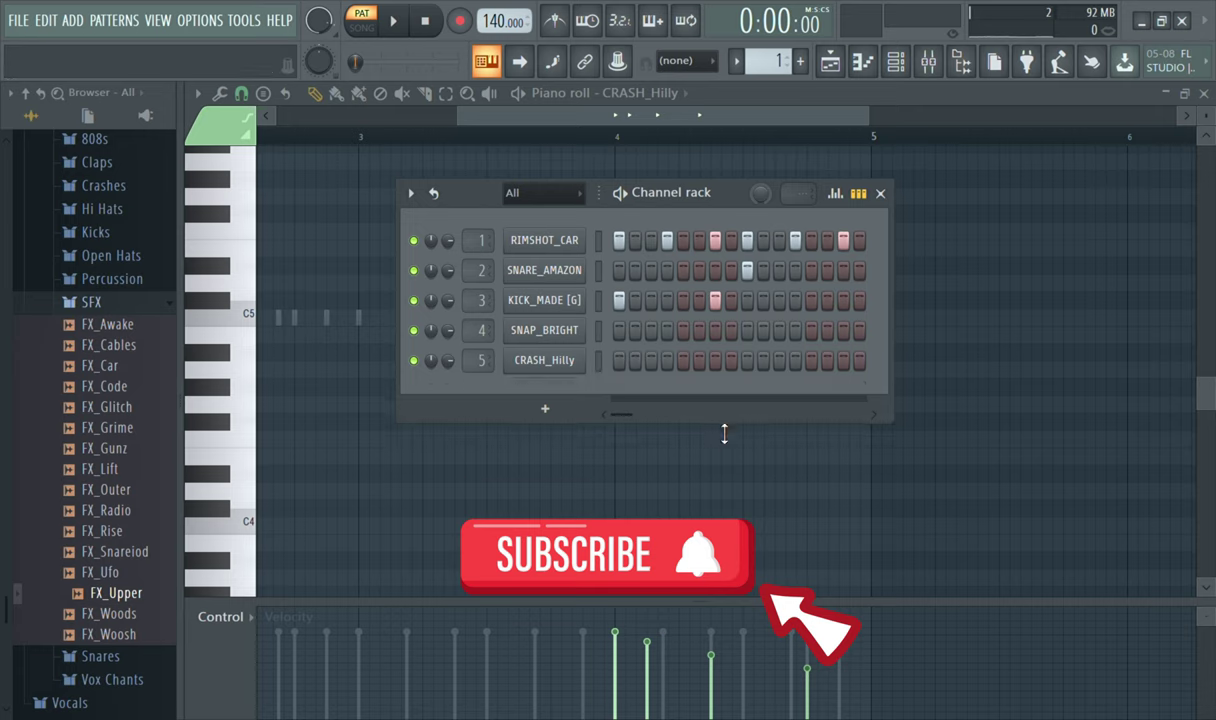
Play the pattern and open the CRASH_Hilly channel settings.
{"action": "key", "text": "space"}
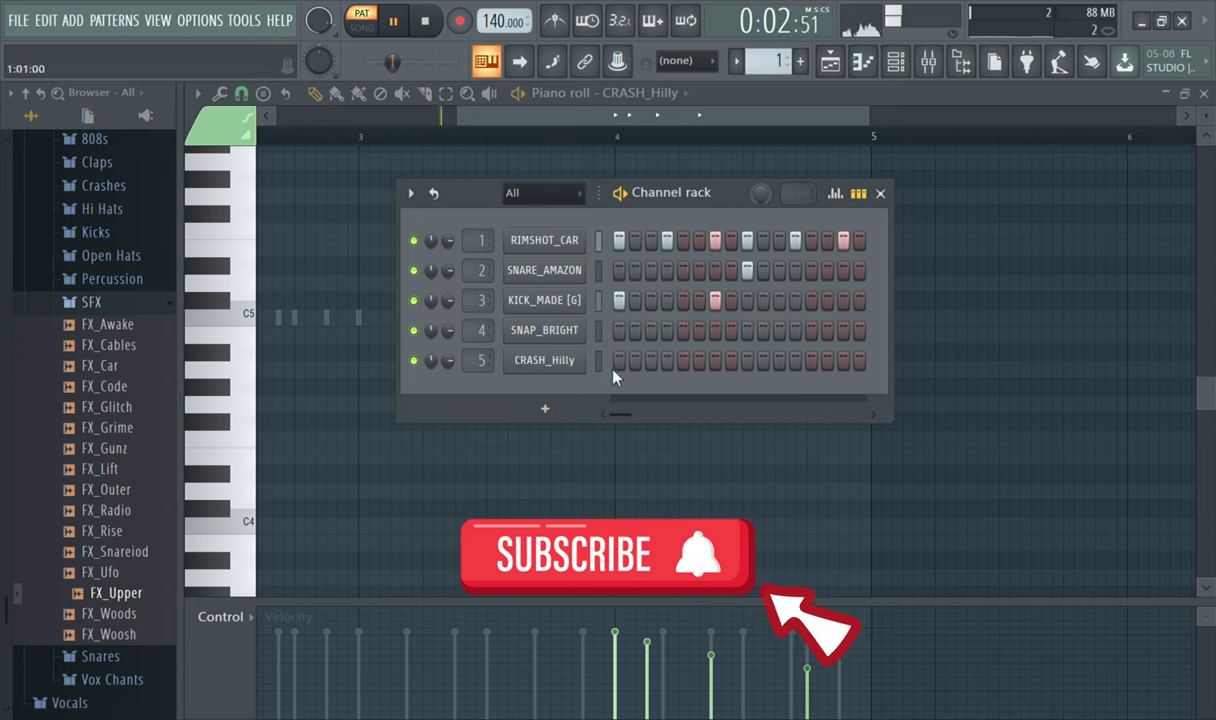
{"action": "left_click", "coordinate": [544, 360]}
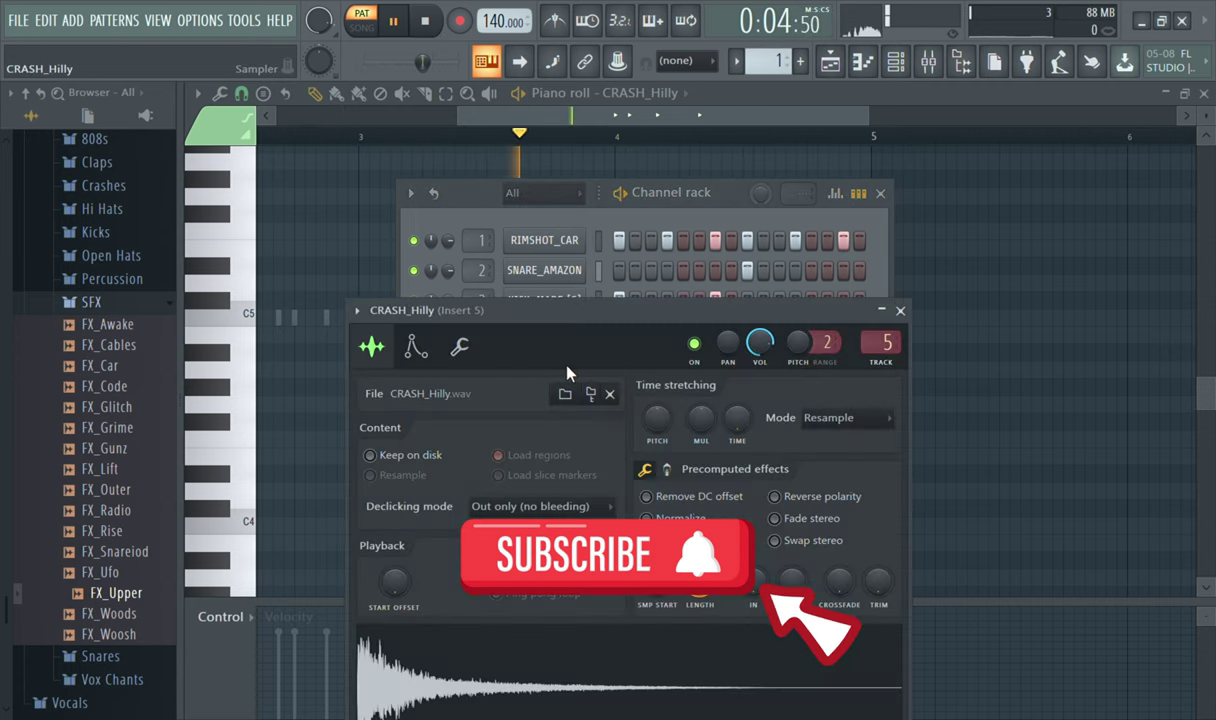